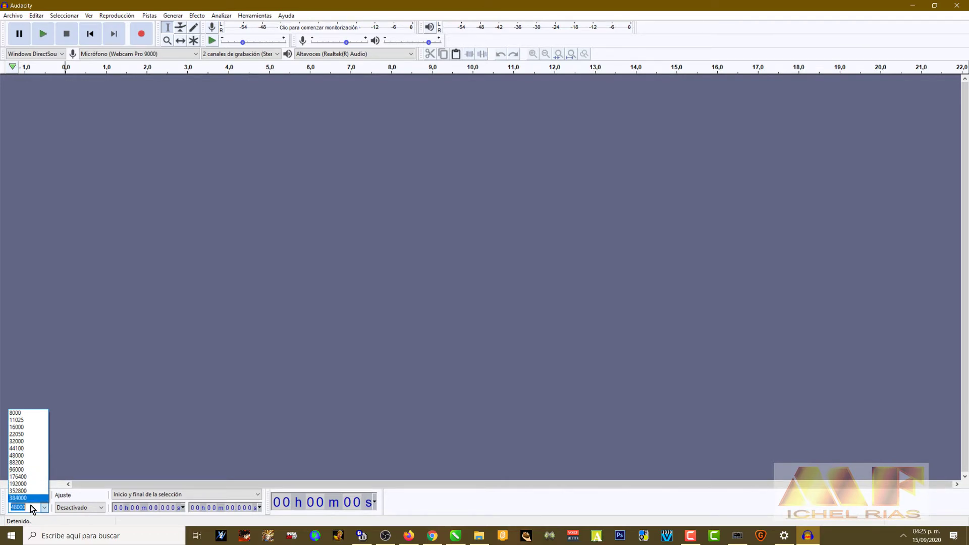
Set the project sample rate to 48000 Hz, display the screen recorder's window and return to Audacity.
click(33, 457)
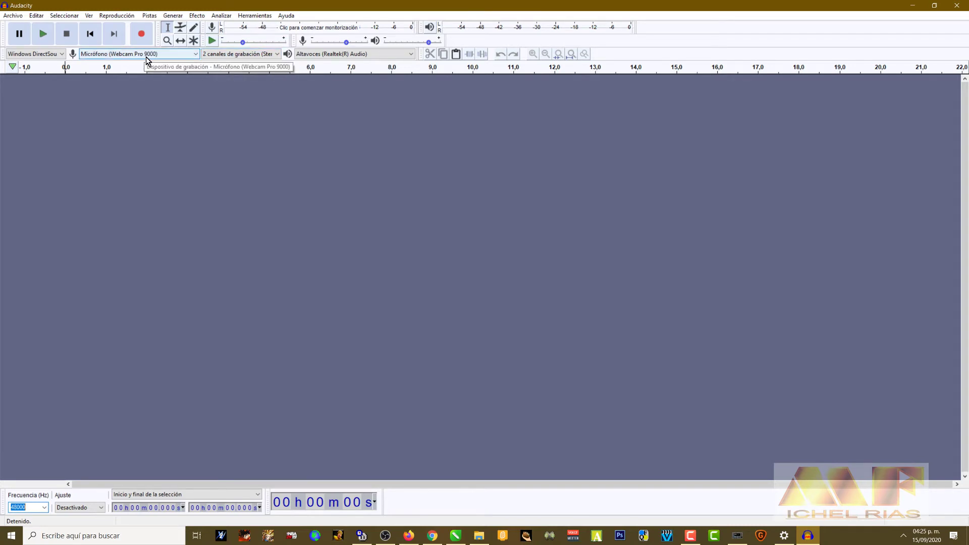
click(692, 534)
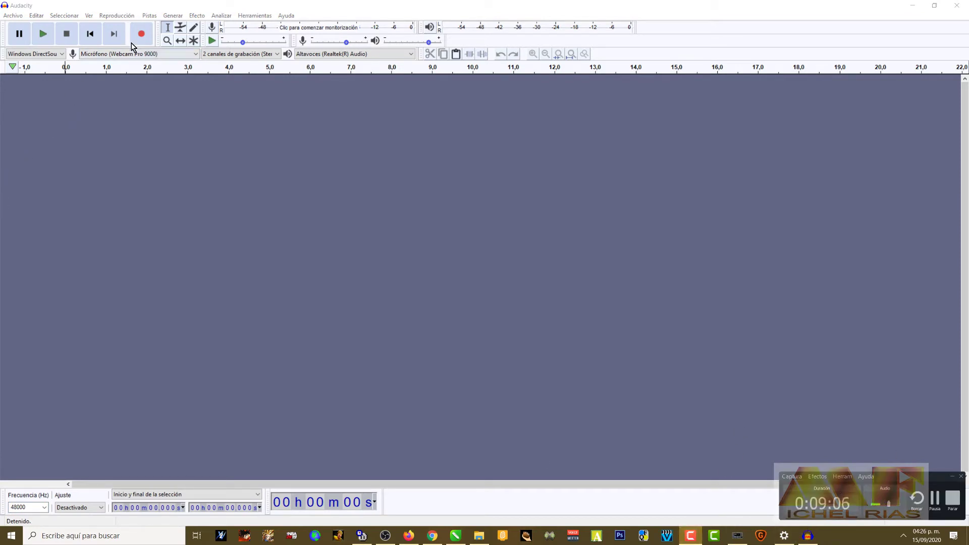
click(197, 4)
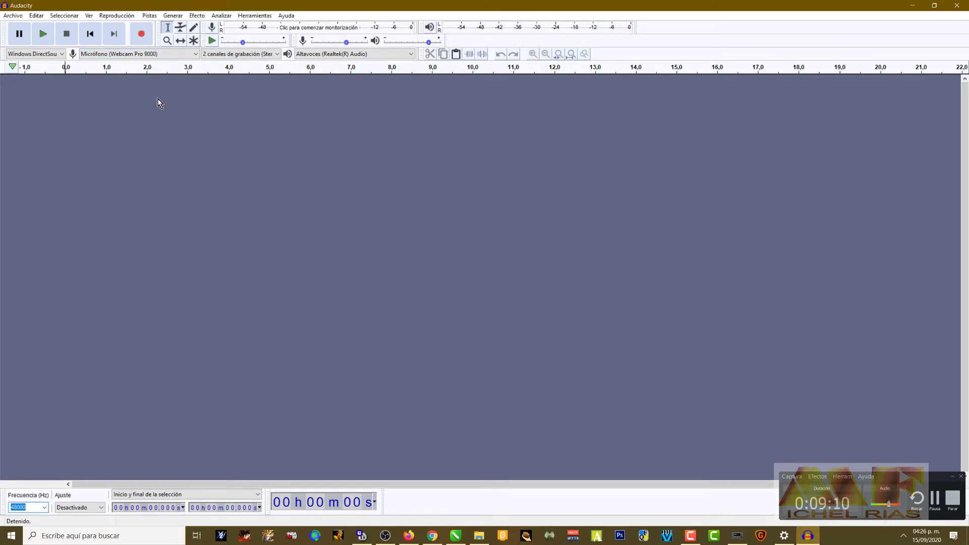
Record about 18 seconds of microphone audio onto a new stereo track.
click(141, 34)
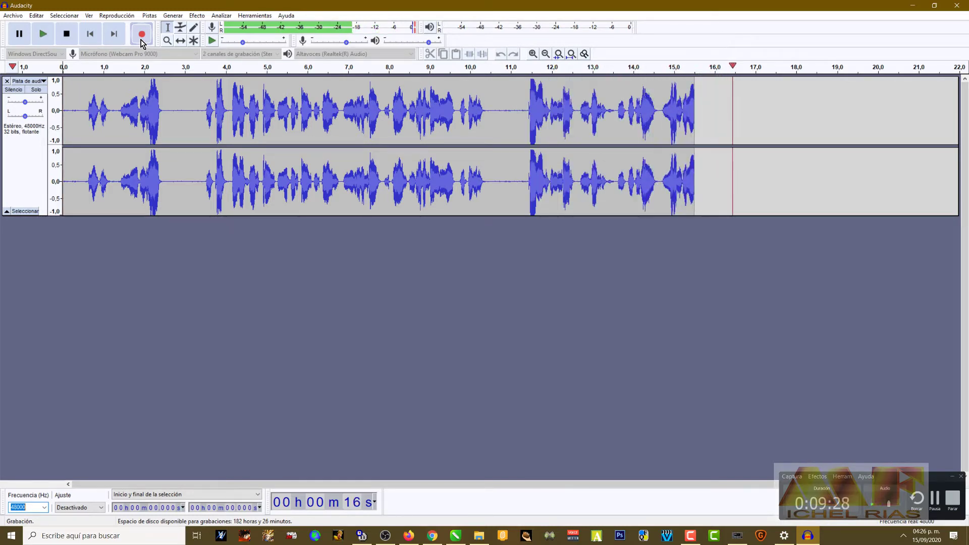
click(67, 36)
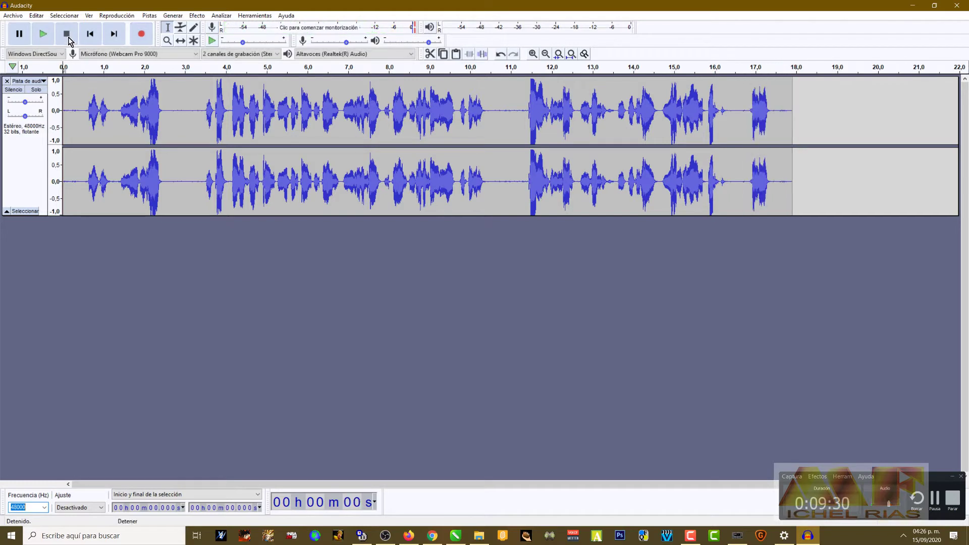
Examine the recorded waveform by placing the cursor at several points between the start and about 10 seconds.
click(89, 101)
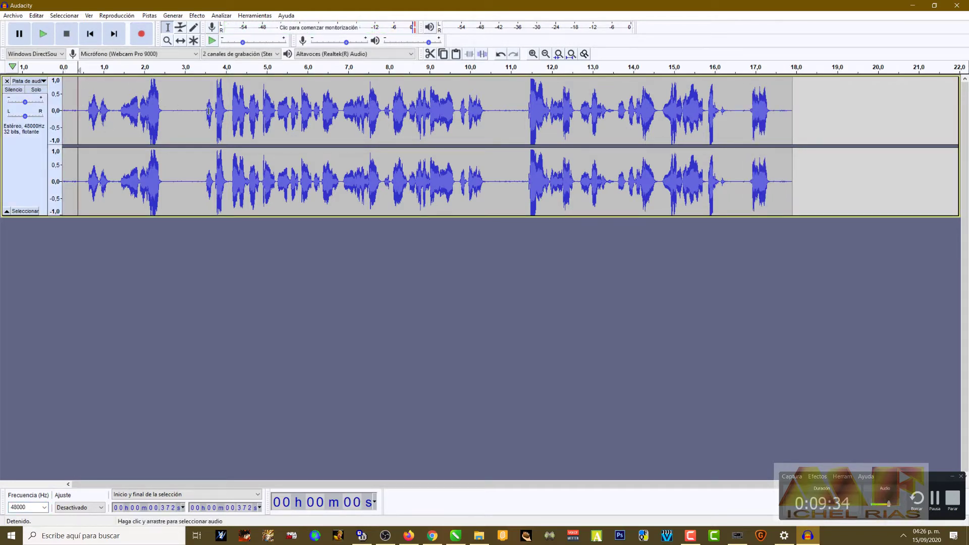
click(194, 105)
click(267, 106)
click(309, 106)
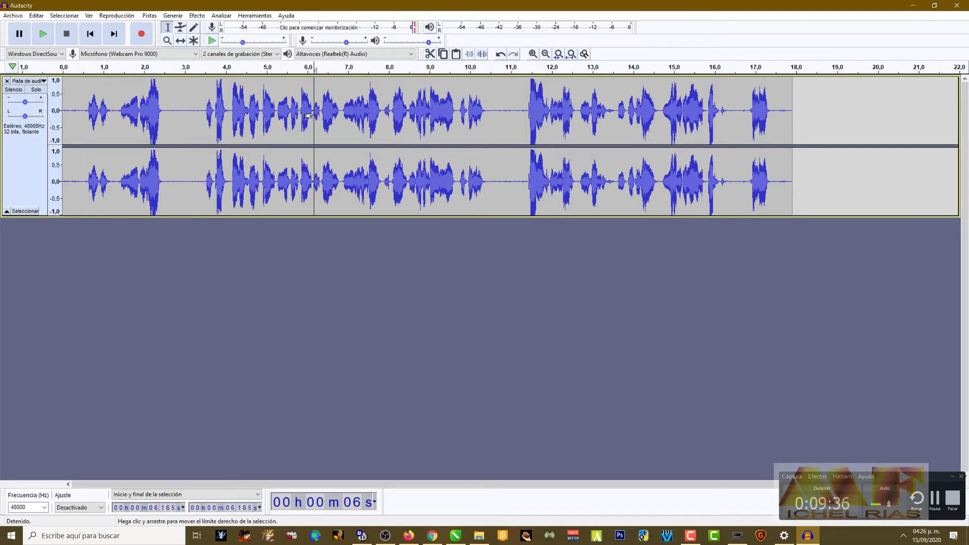
click(344, 107)
click(386, 106)
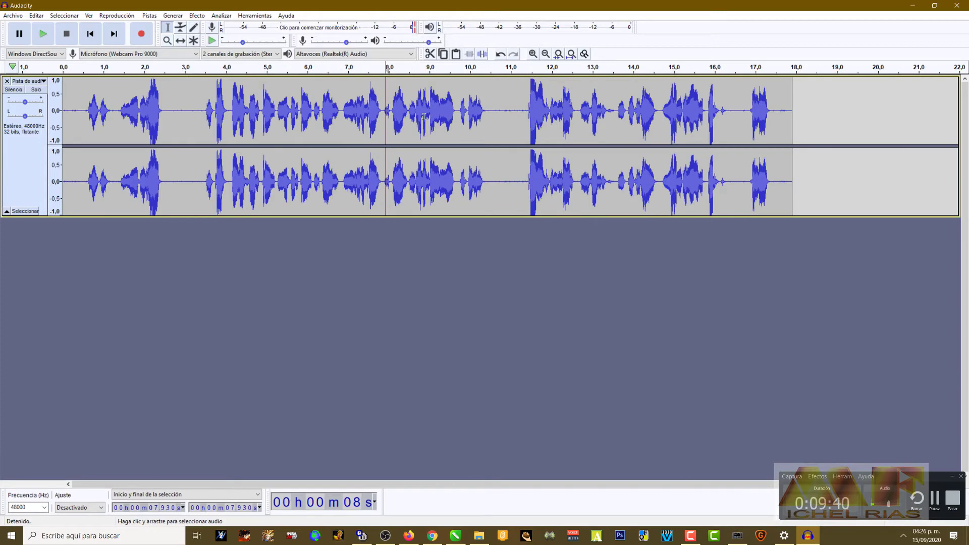
ctrl+scroll(424, 128, up, 1)
ctrl+scroll(413, 130, down, 1)
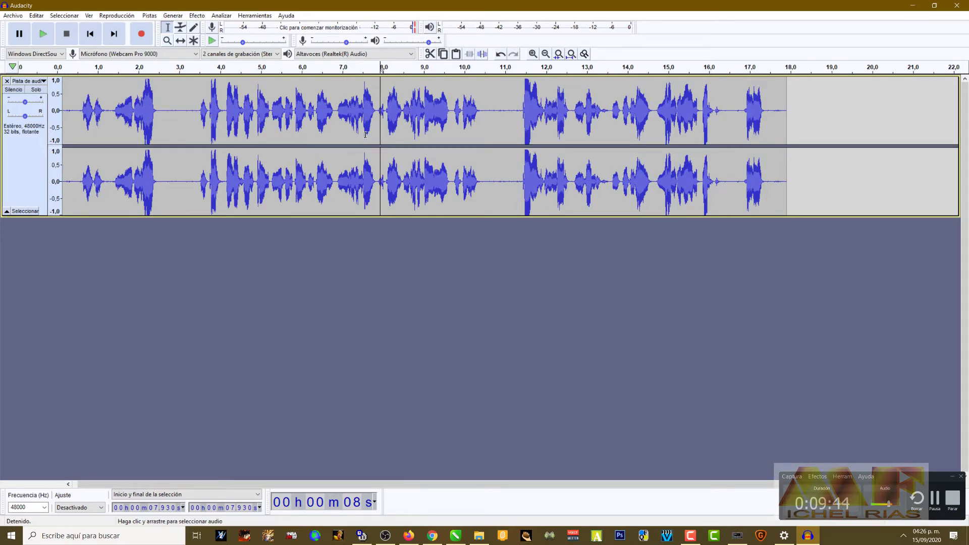
click(506, 123)
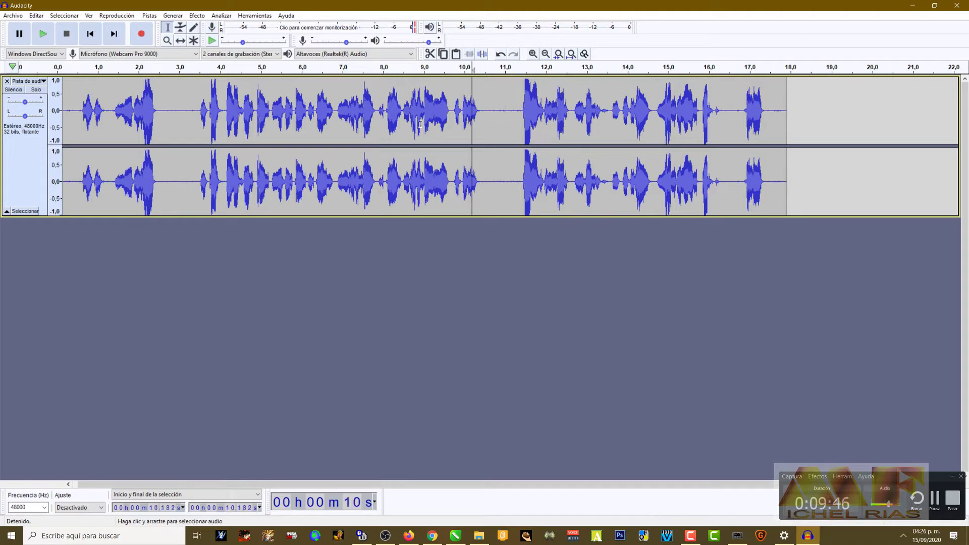
click(306, 123)
click(200, 123)
click(190, 120)
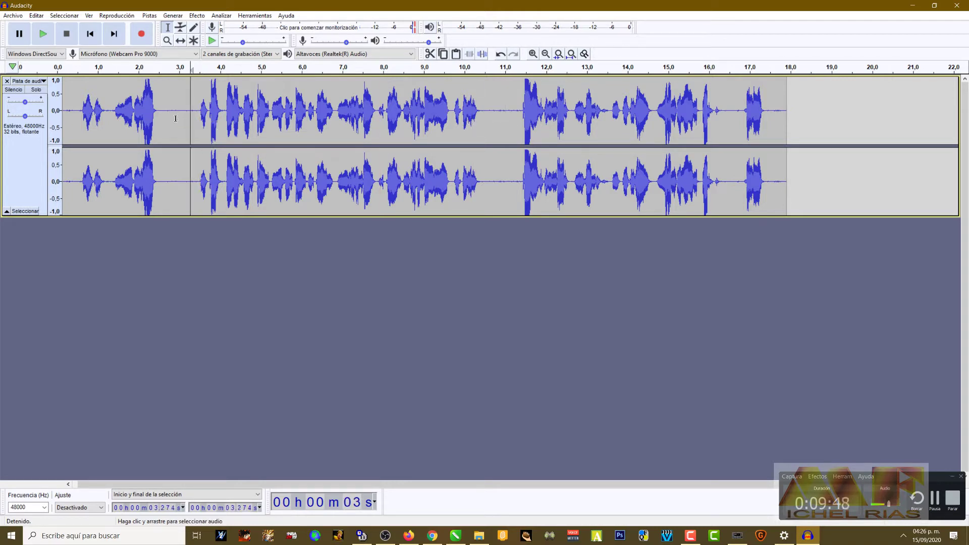
click(157, 112)
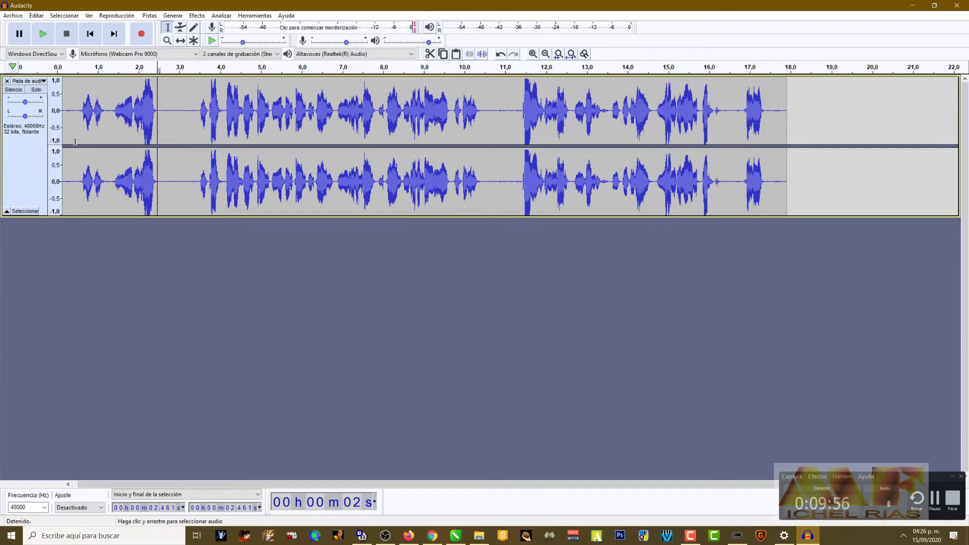
Mute the recorded audio track and unmute it again.
click(14, 91)
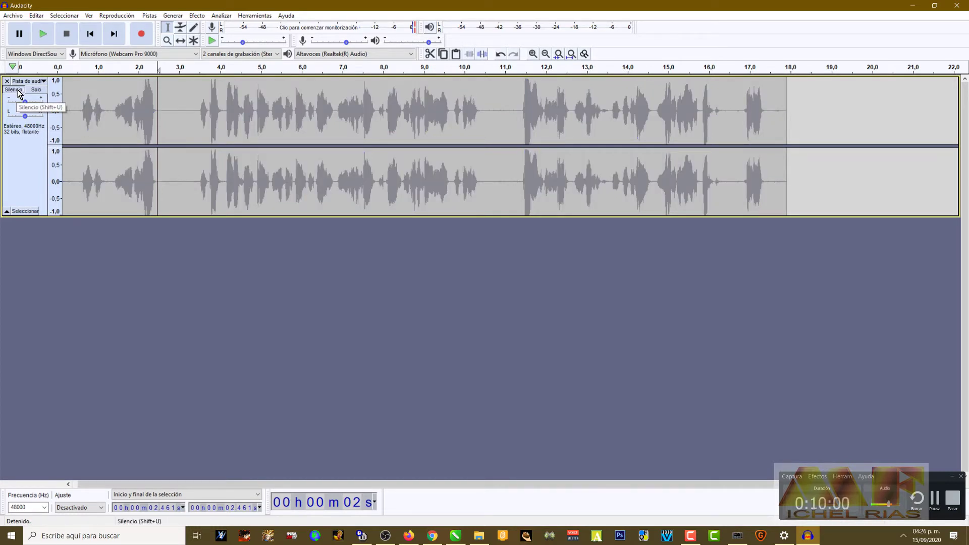
click(14, 90)
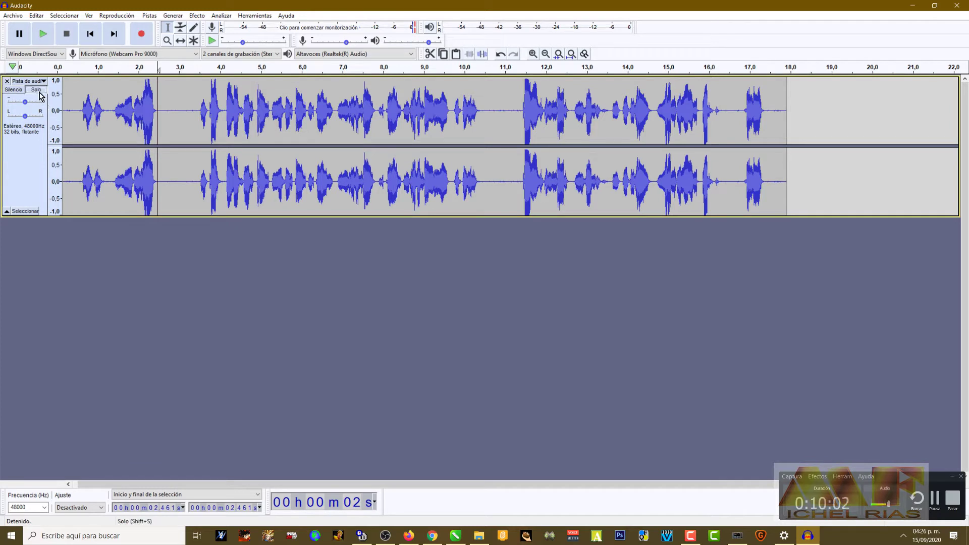
Examine the sample format options of the recorded track without changing its format.
click(28, 81)
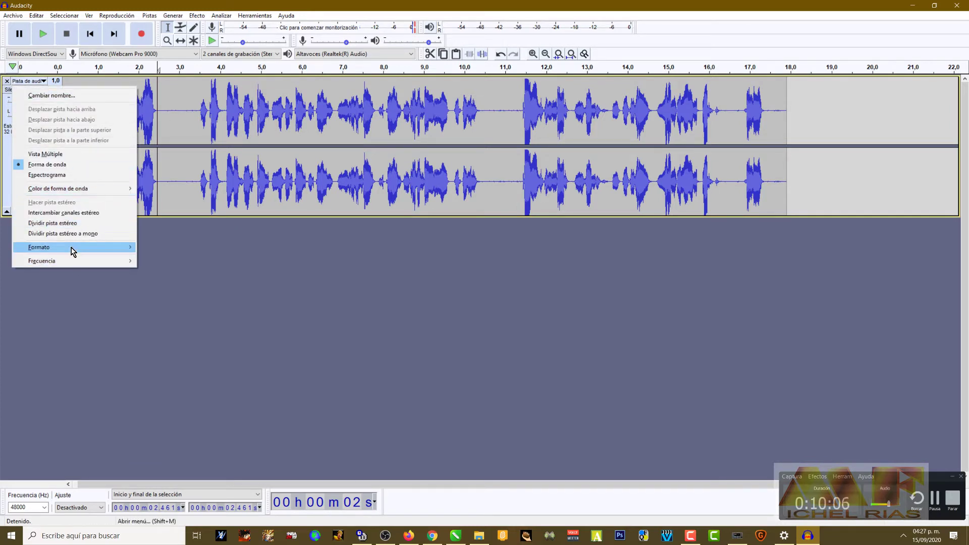
mouse_move(73, 251)
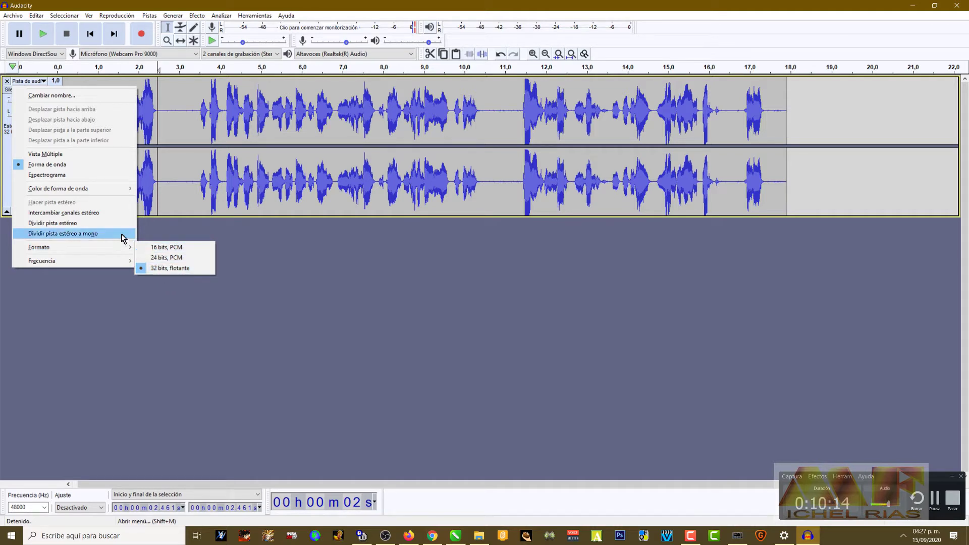
click(205, 257)
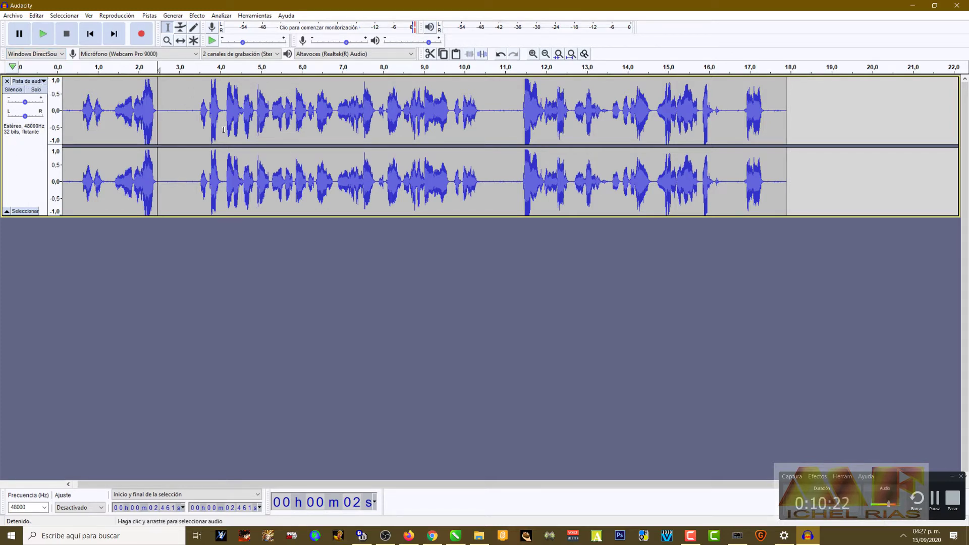
Move the cursor through the whole recording and back to about 3.5 seconds to examine its peaks and silent gaps.
click(99, 107)
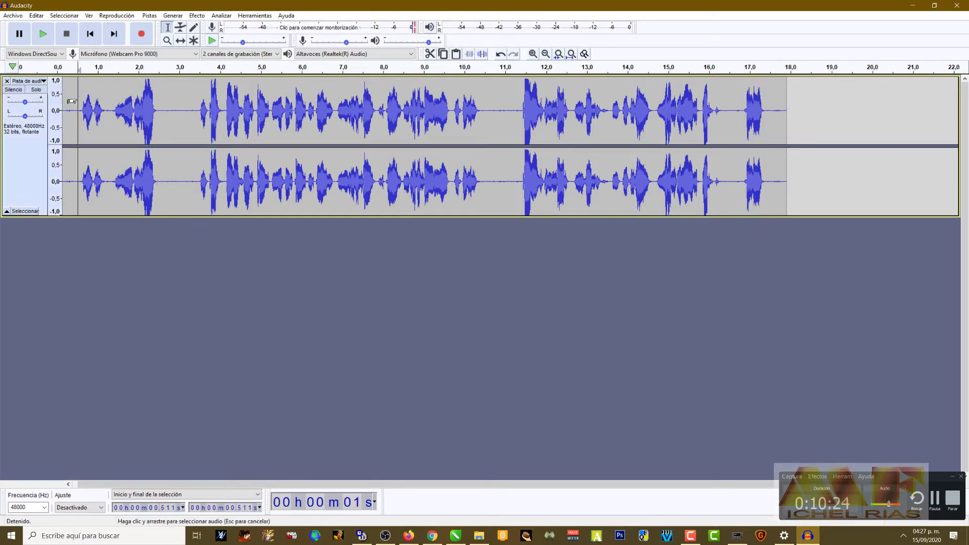
click(152, 111)
click(262, 116)
click(427, 121)
click(509, 127)
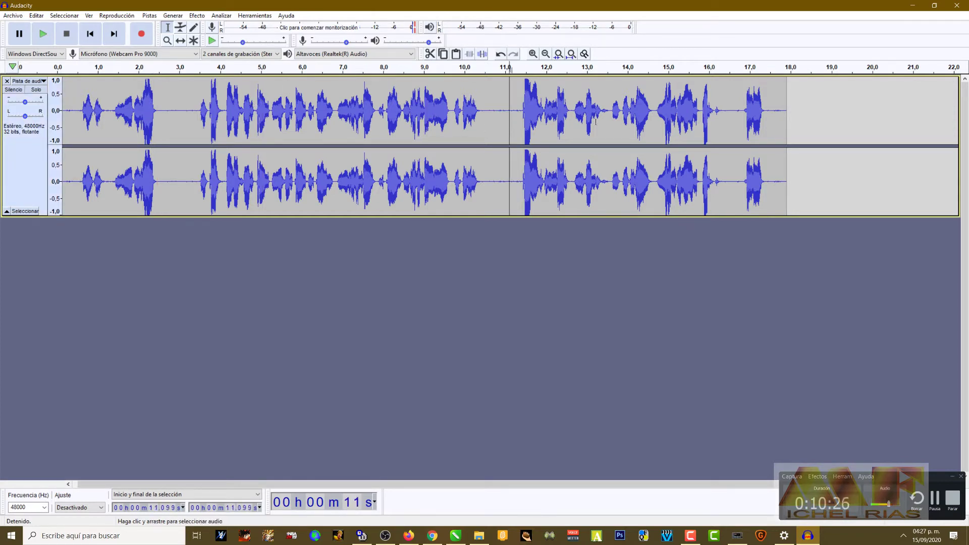
click(596, 121)
click(686, 115)
click(764, 117)
click(614, 114)
click(497, 112)
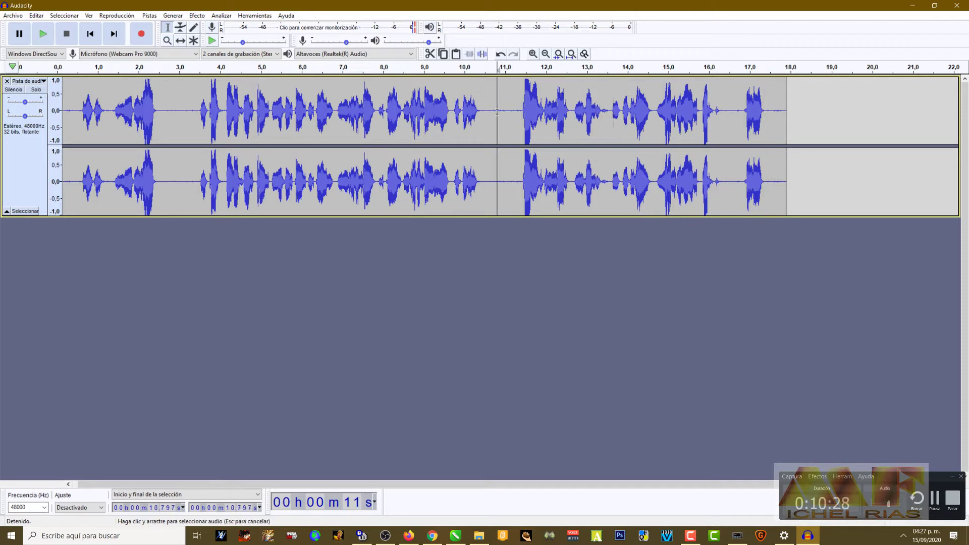
click(432, 111)
click(240, 111)
click(175, 112)
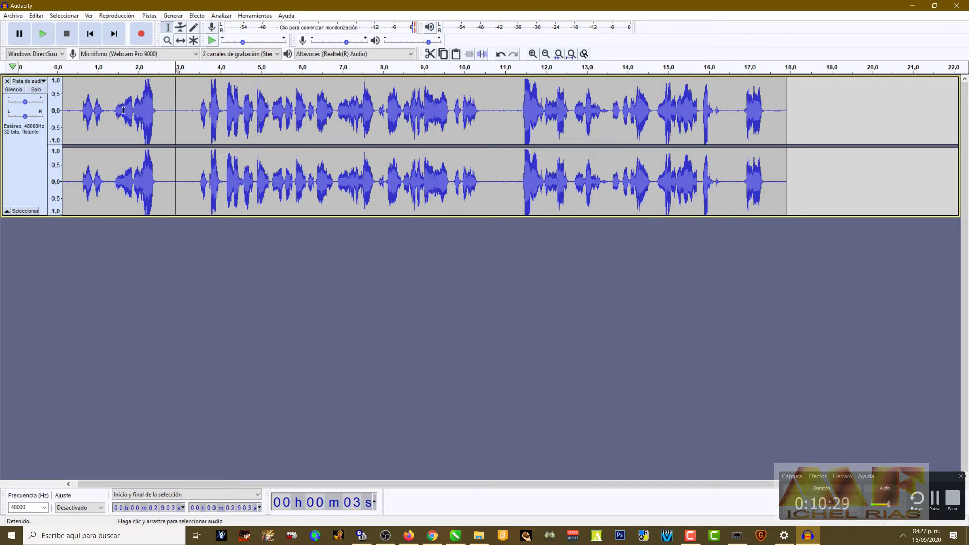
click(80, 107)
click(163, 110)
click(200, 111)
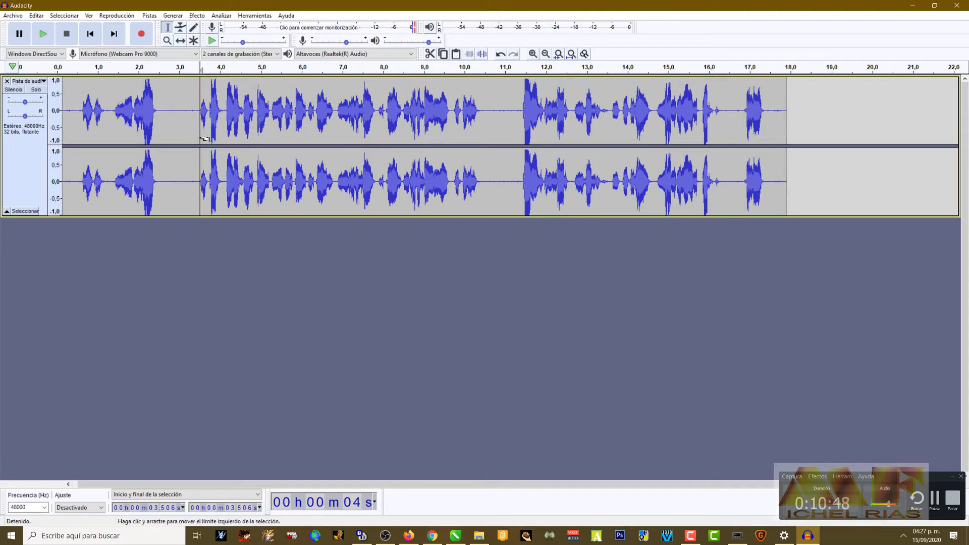
Examine the recording at different zoom levels and move the cursor back to the start of the track.
scroll(268, 134, right, 6)
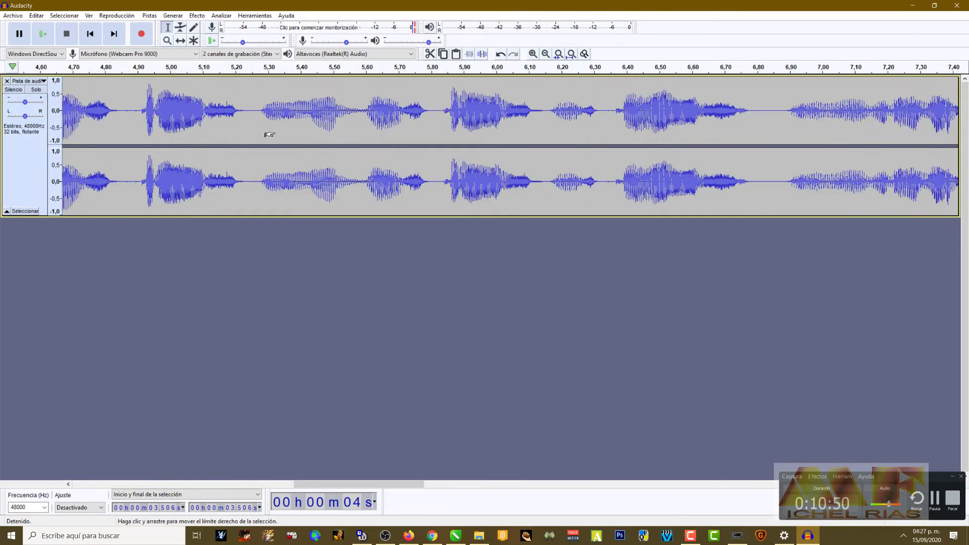
scroll(271, 142, left, 3)
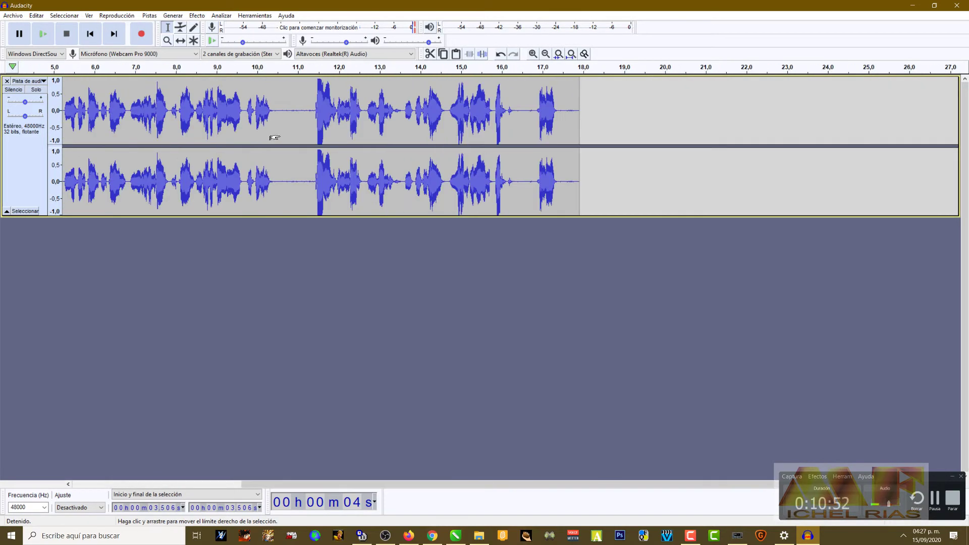
scroll(274, 137, left, 3)
scroll(273, 136, right, 3)
scroll(272, 137, left, 3)
scroll(273, 136, right, 3)
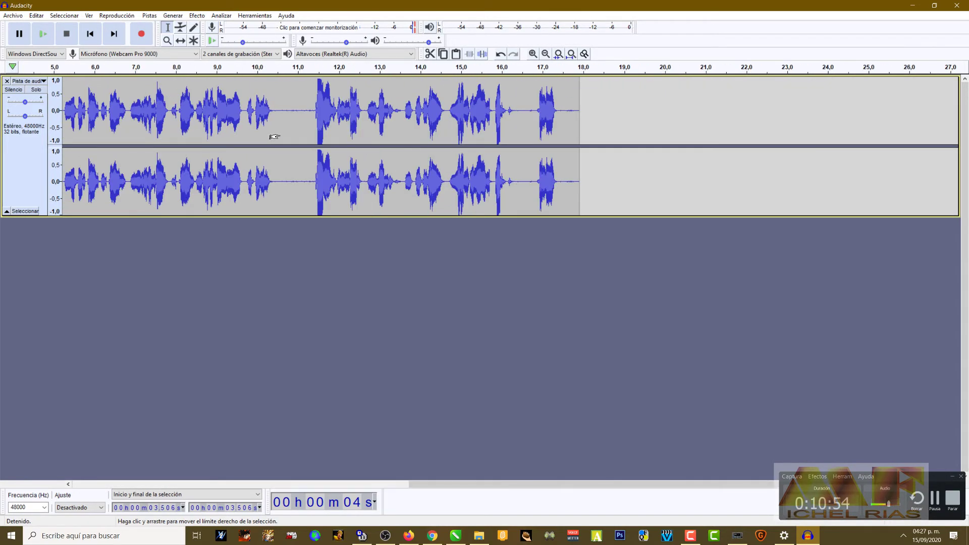
scroll(274, 136, left, 3)
scroll(274, 137, right, 3)
scroll(273, 133, left, 3)
scroll(272, 126, right, 3)
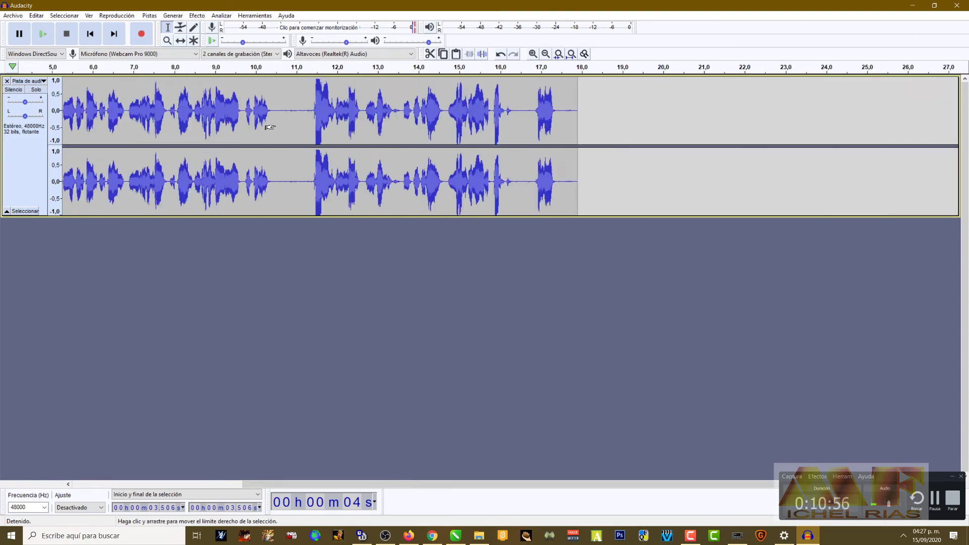
key(Home)
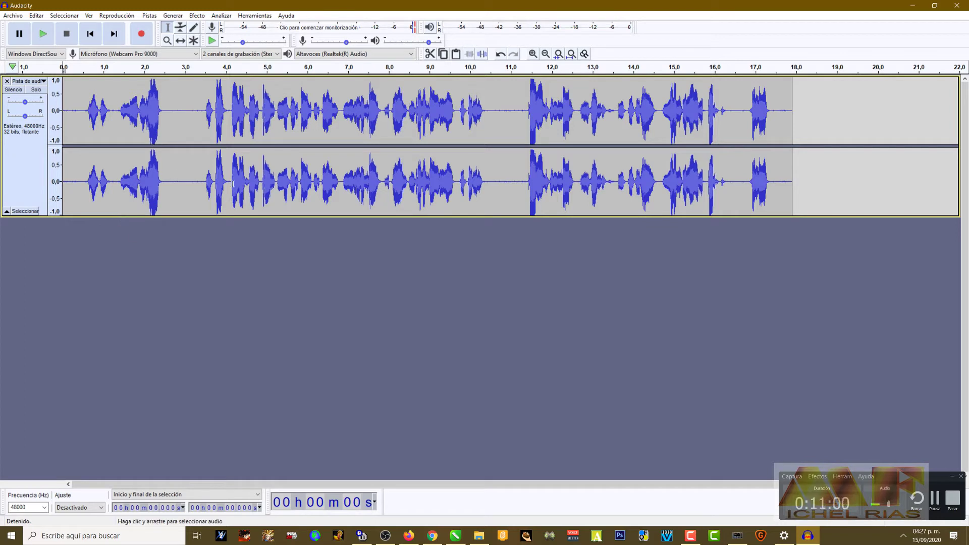
scroll(252, 139, down, 6)
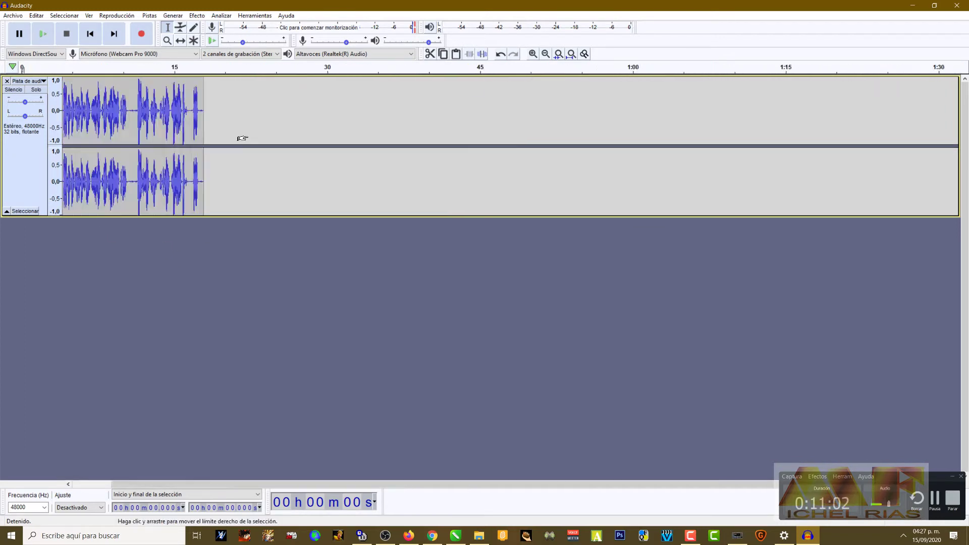
scroll(237, 133, up, 2)
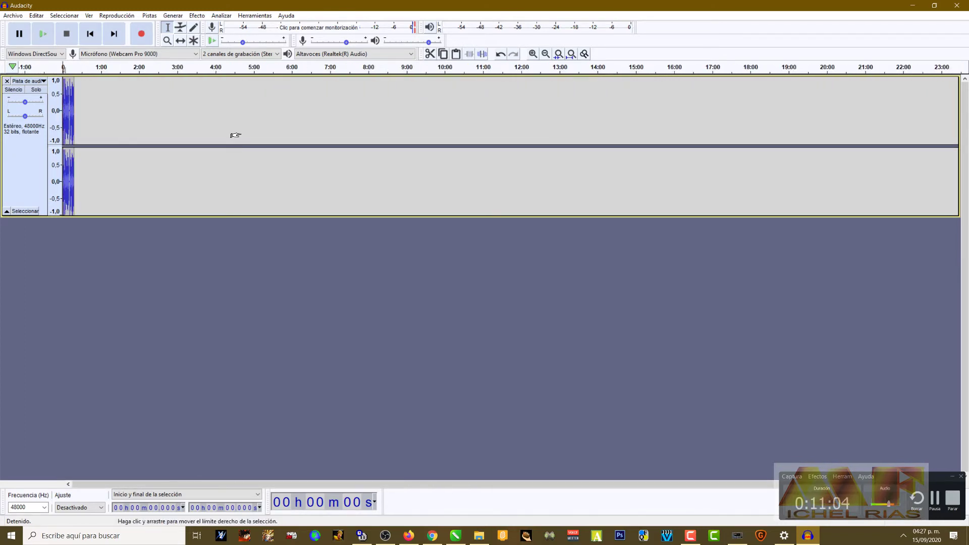
scroll(236, 133, down, 1)
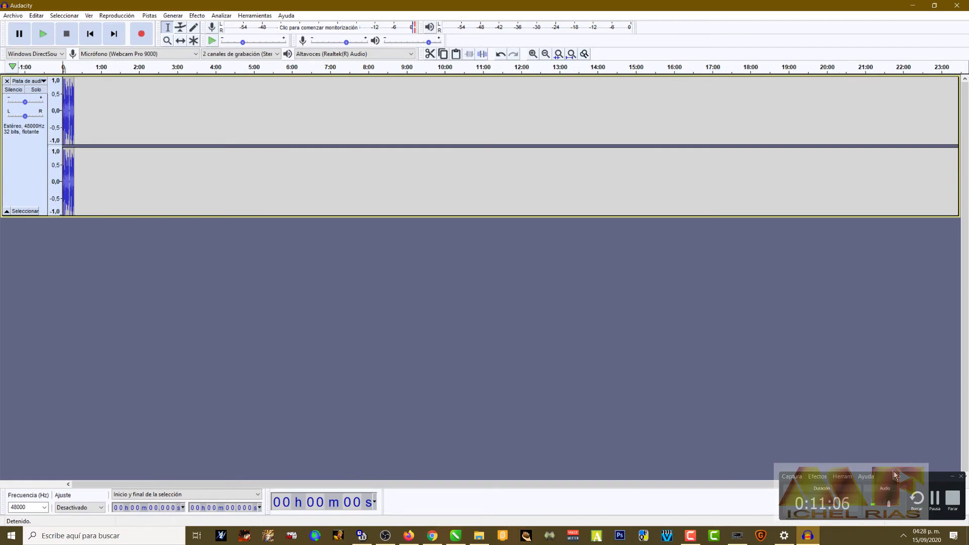
Move the screen recorder's window out of the way and zoom the timeline to show the whole recording.
click(917, 483)
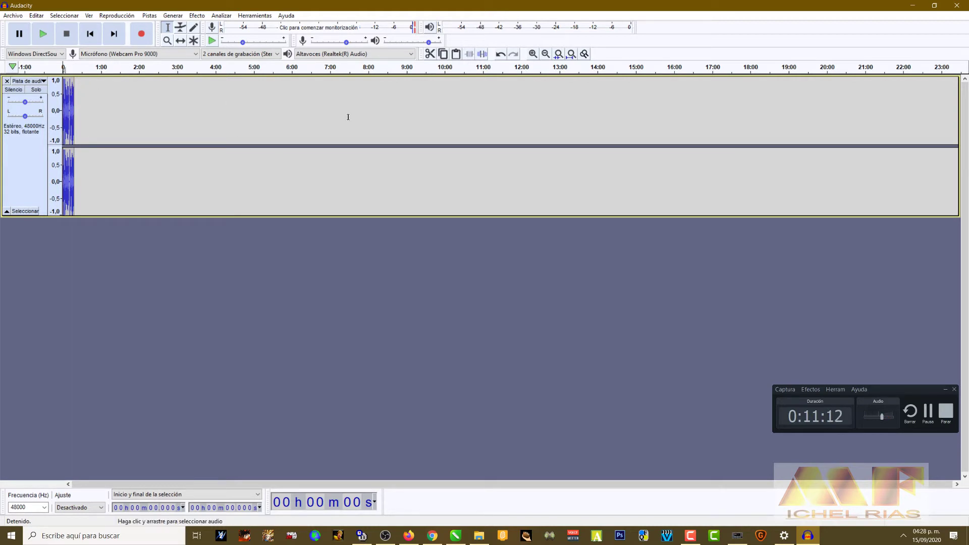
click(533, 54)
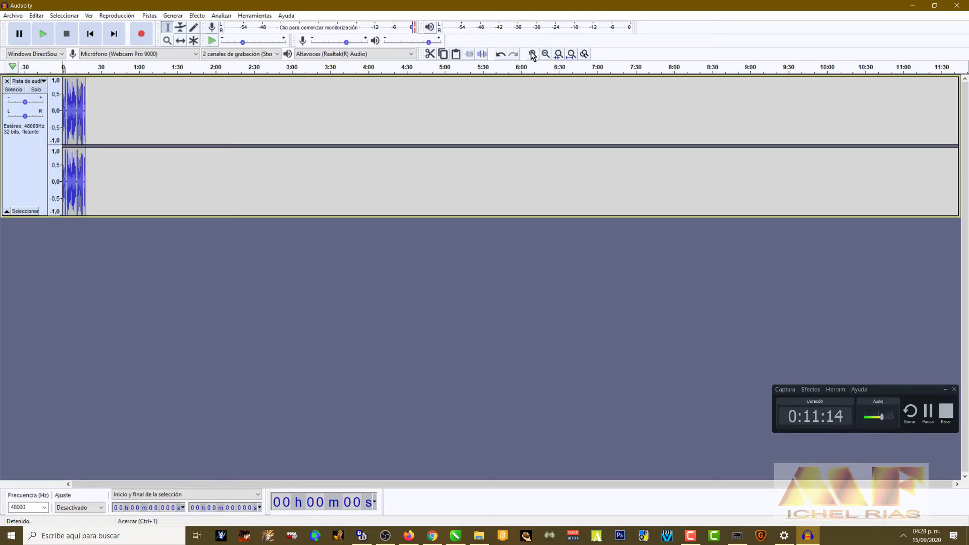
click(534, 54)
click(533, 54)
click(533, 54)
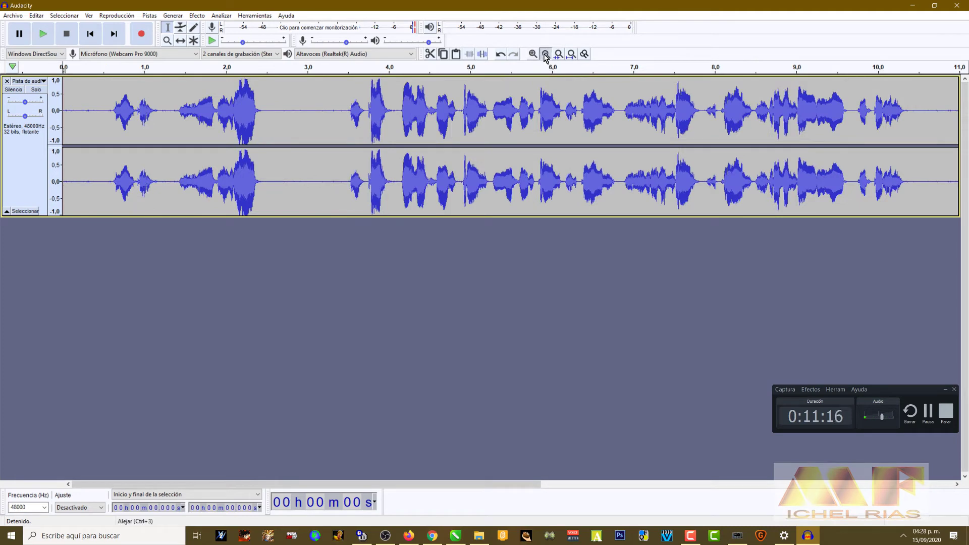
click(546, 54)
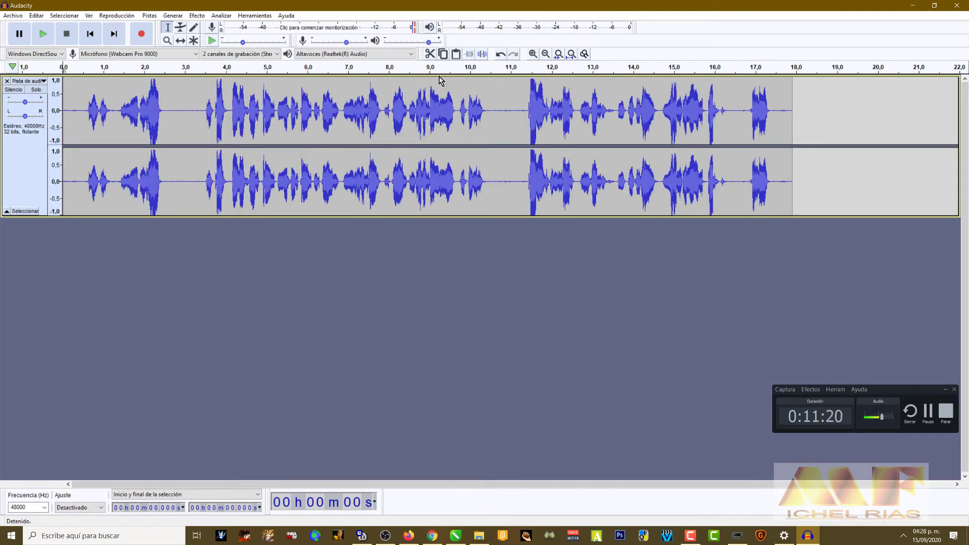
Try to cut the recording with only the cursor placed at about 10.9 seconds and no audio selected.
click(507, 123)
click(431, 54)
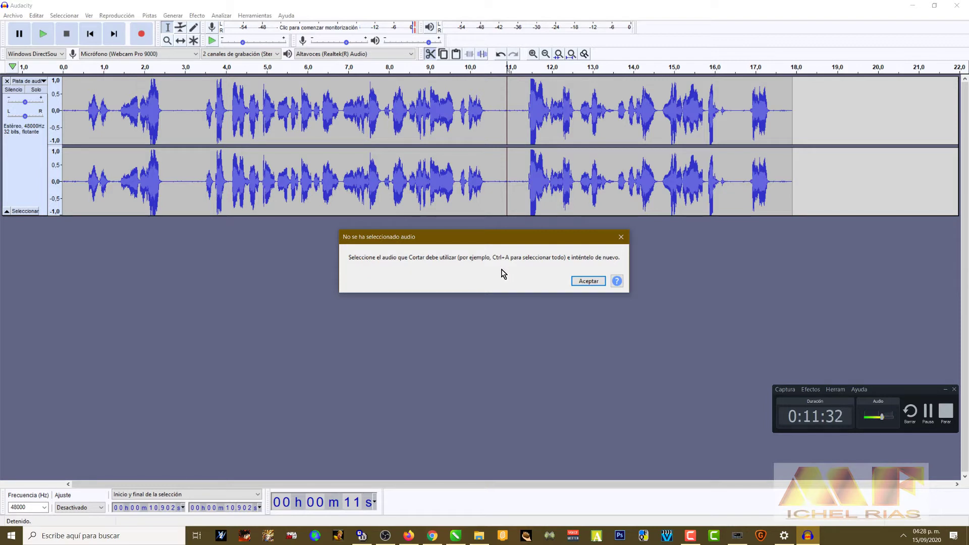
click(581, 282)
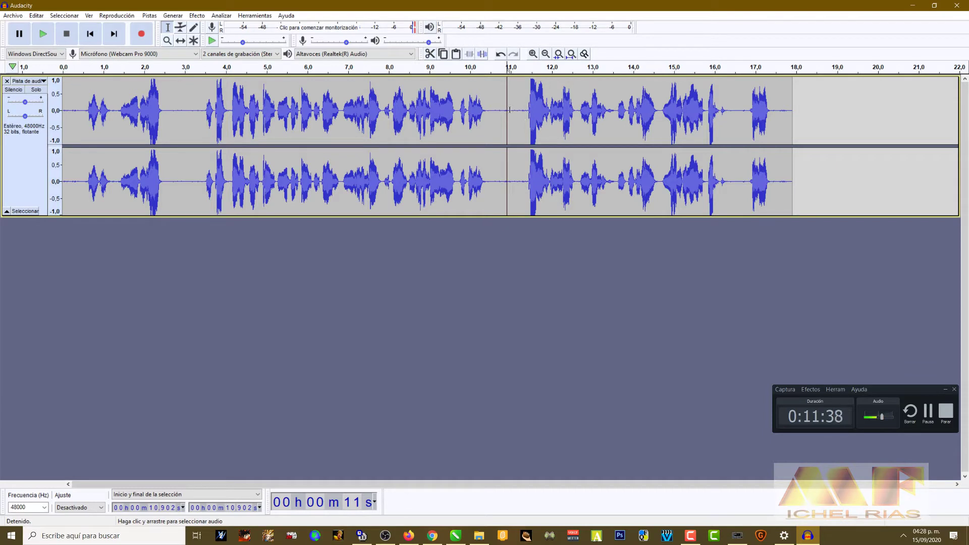
Cut the last part of the recording from about 11.4 to 17.9 seconds and undo the cut.
drag(526, 112, 793, 125)
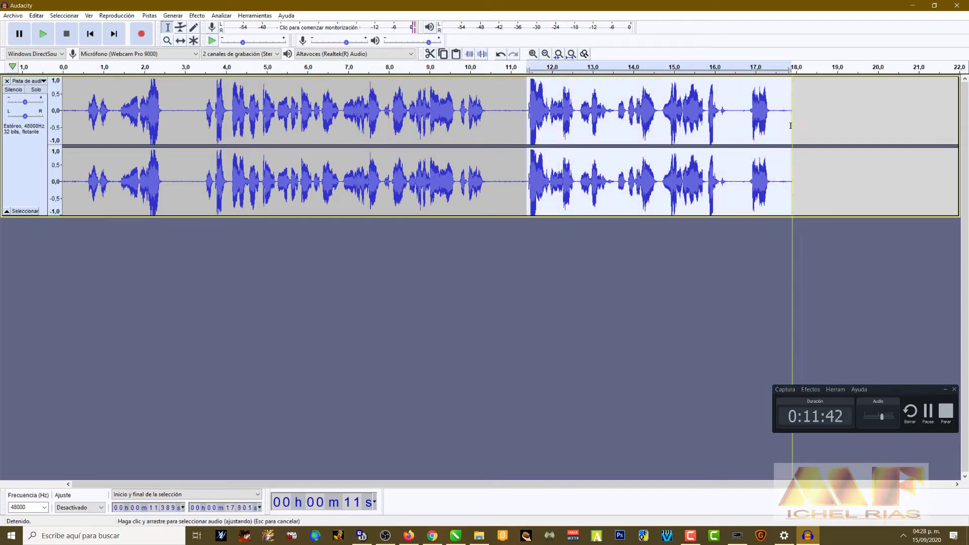
click(430, 53)
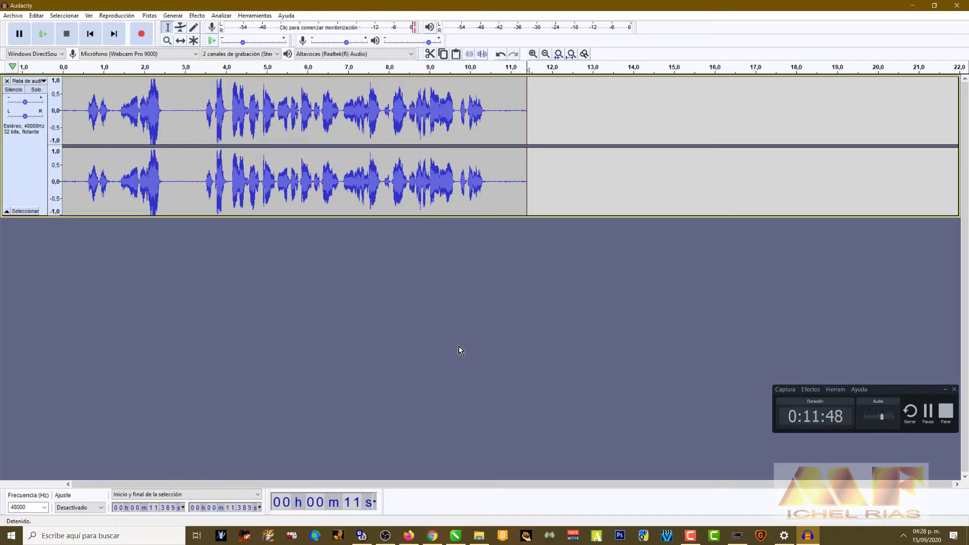
key(ctrl+z)
click(510, 192)
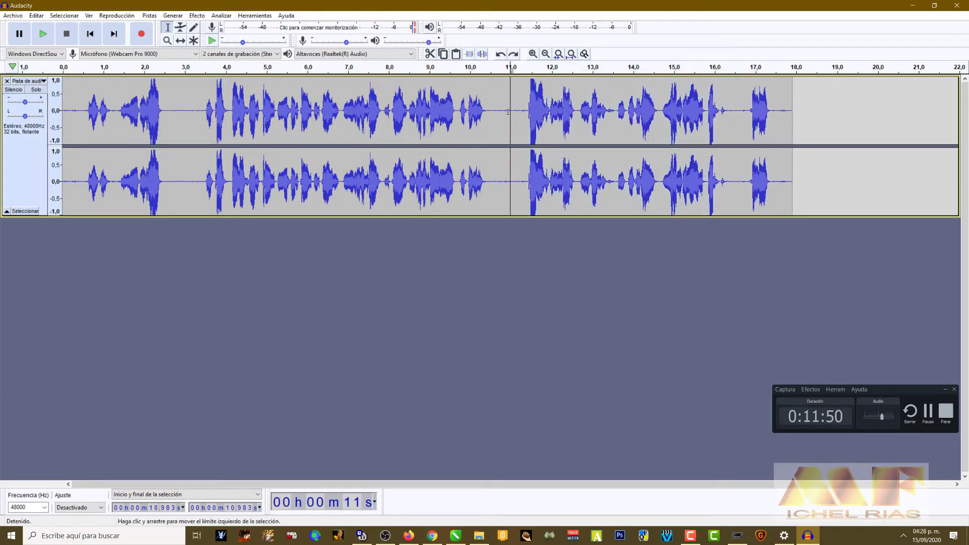
Cut the silent gap between about 10.4 and 11.4 seconds, undo the cut and clear the selection.
drag(488, 112, 525, 117)
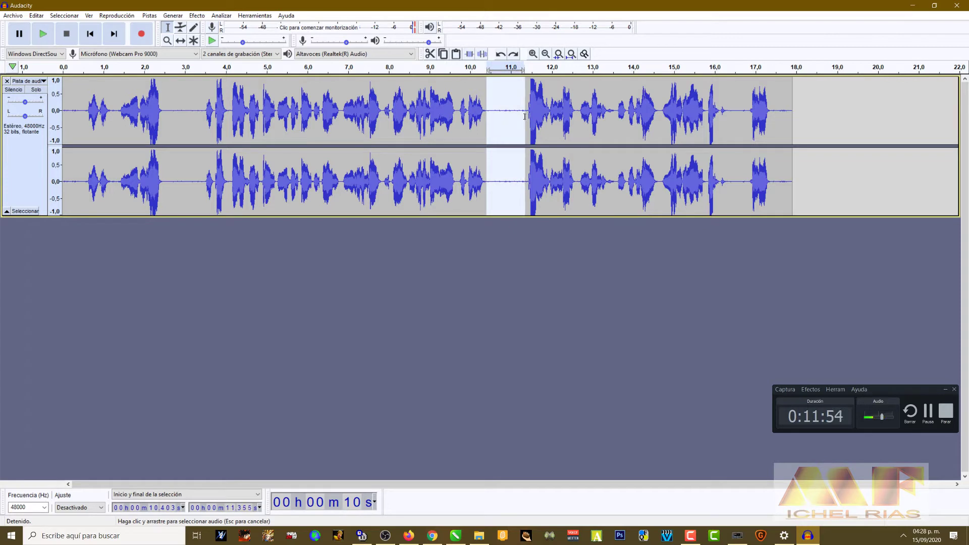
click(431, 54)
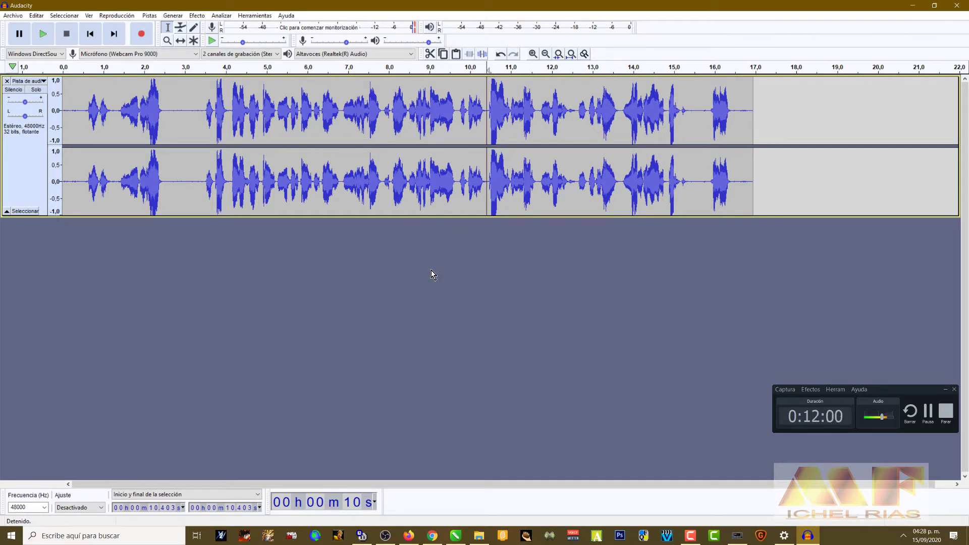
key(ctrl+z)
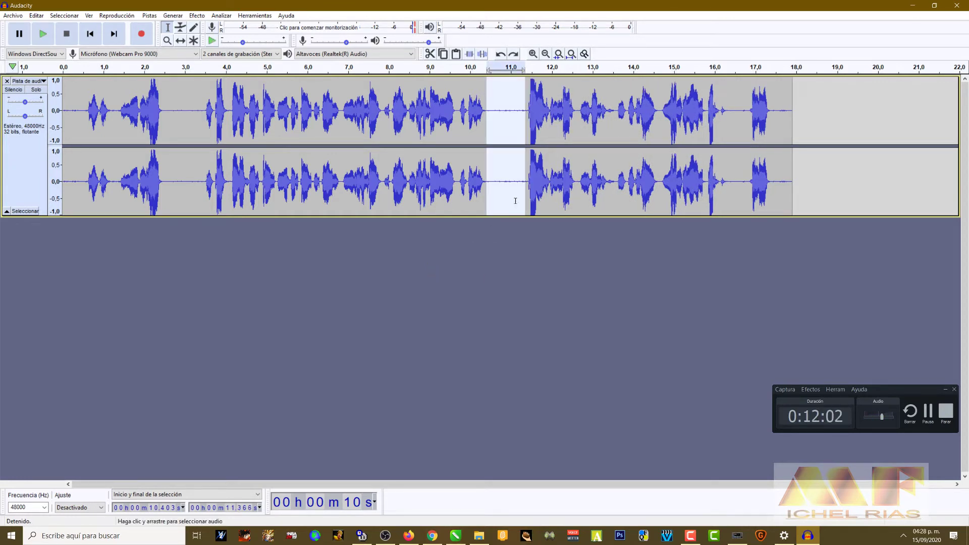
click(508, 131)
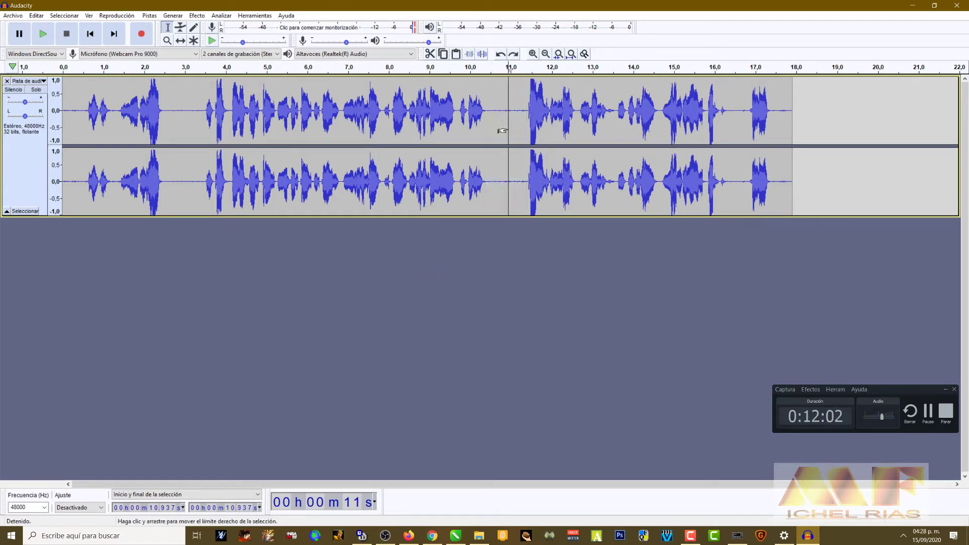
Redo and undo the cut of the silent gap several times, finishing with the cut undone.
click(514, 54)
click(502, 55)
click(514, 55)
click(501, 56)
click(513, 54)
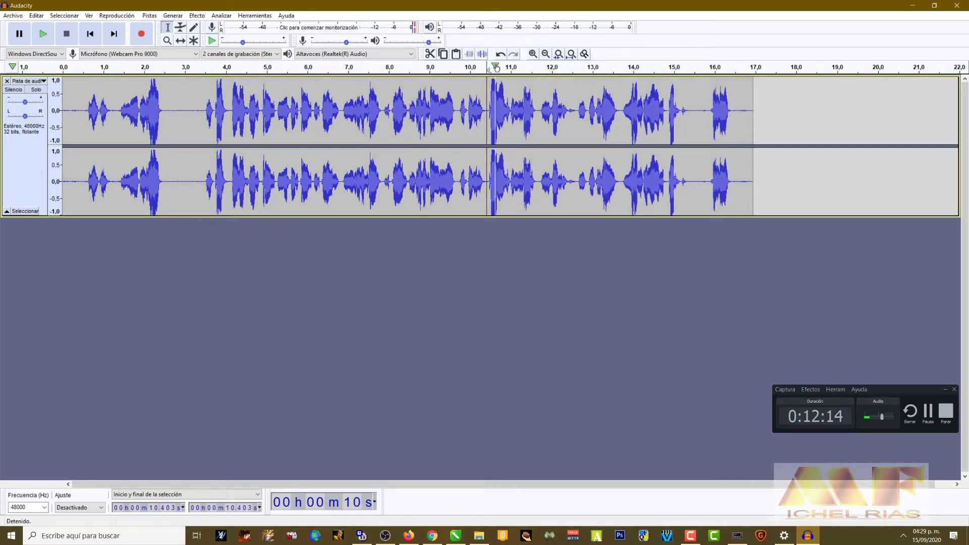
click(500, 54)
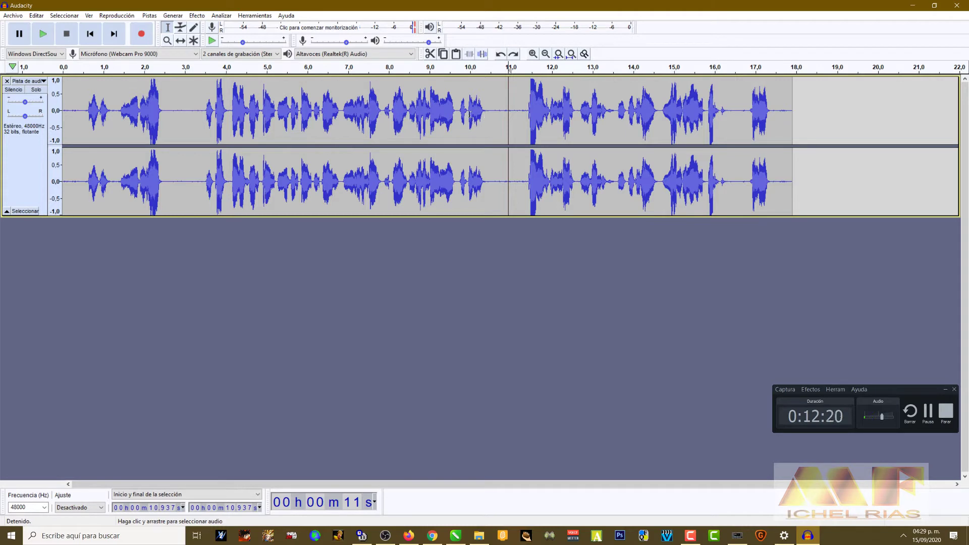
Cut the silence from about 10.4 to 11.4 seconds once more and undo the cut.
drag(488, 117, 527, 117)
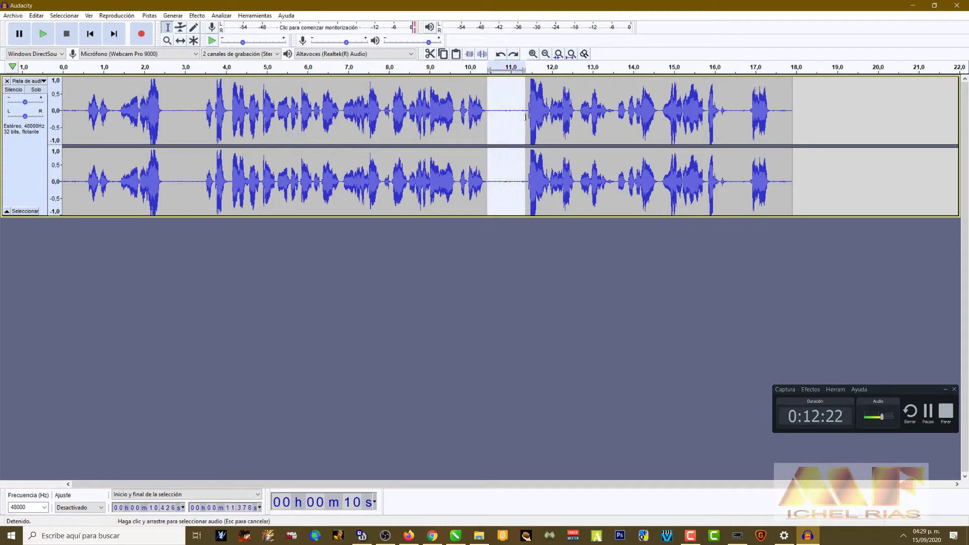
click(430, 54)
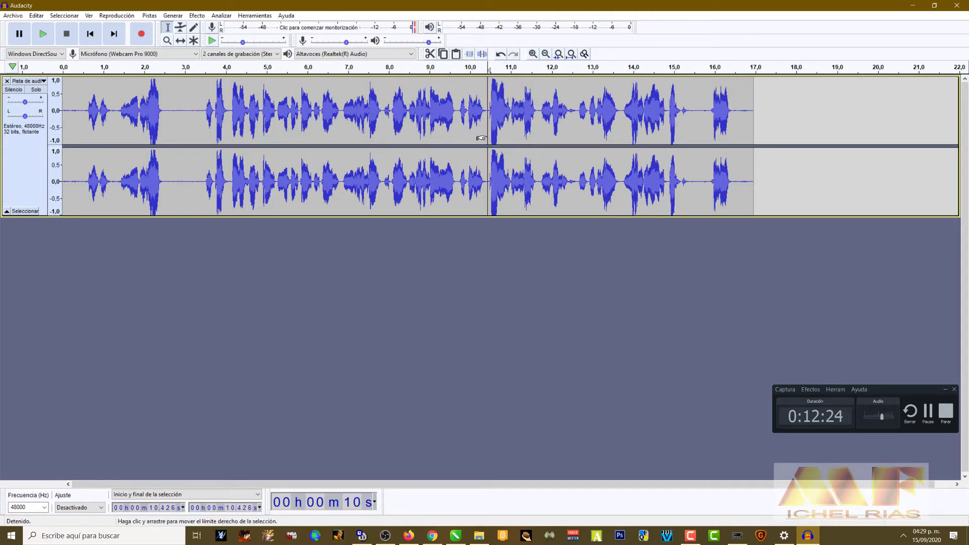
key(ctrl+z)
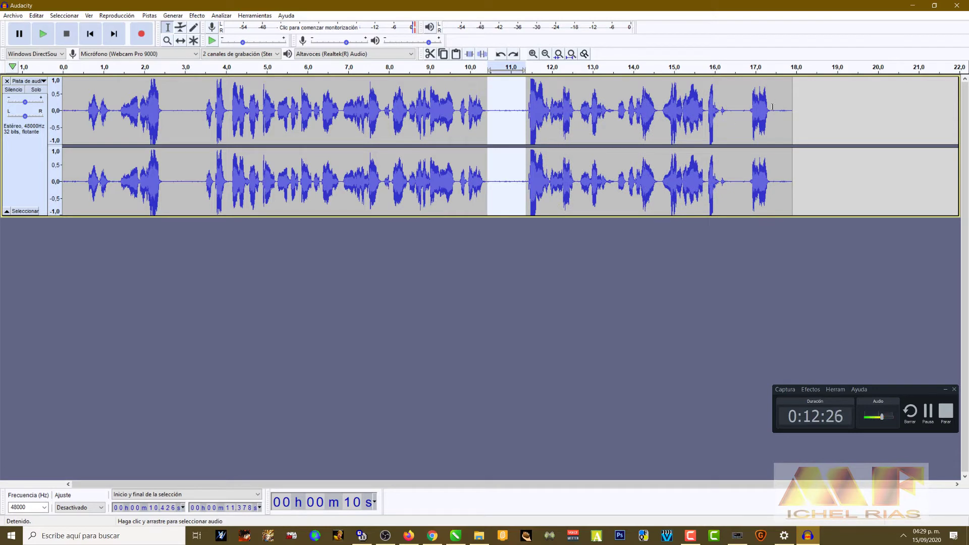
Copy the last spoken fragment, from about 16.7 to 17.5 seconds, and paste it after the recording at about 18 seconds.
drag(773, 106, 745, 107)
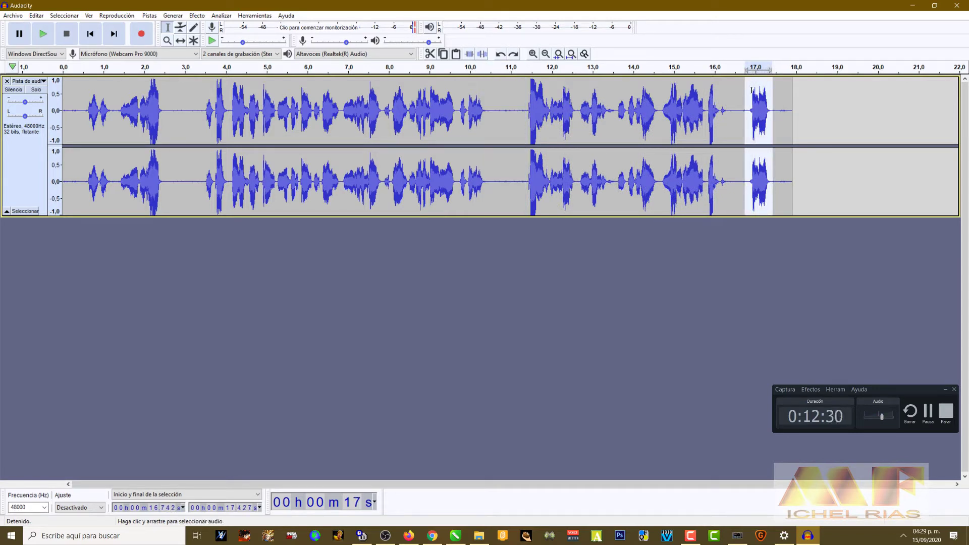
drag(775, 112, 743, 113)
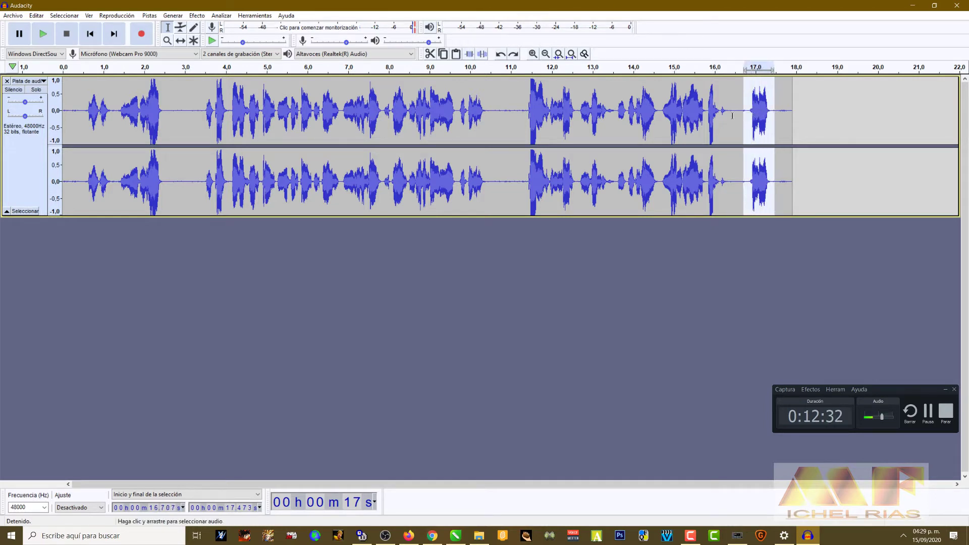
click(443, 56)
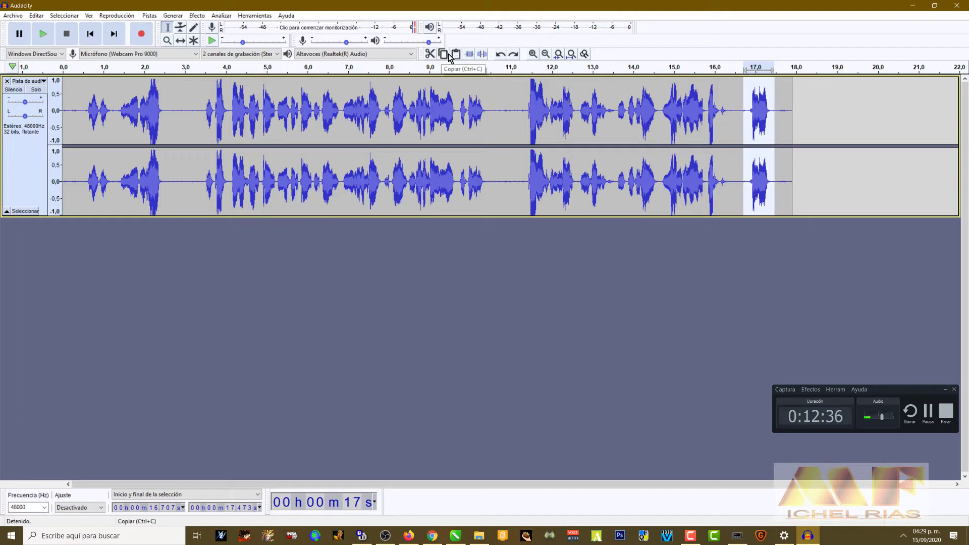
click(797, 117)
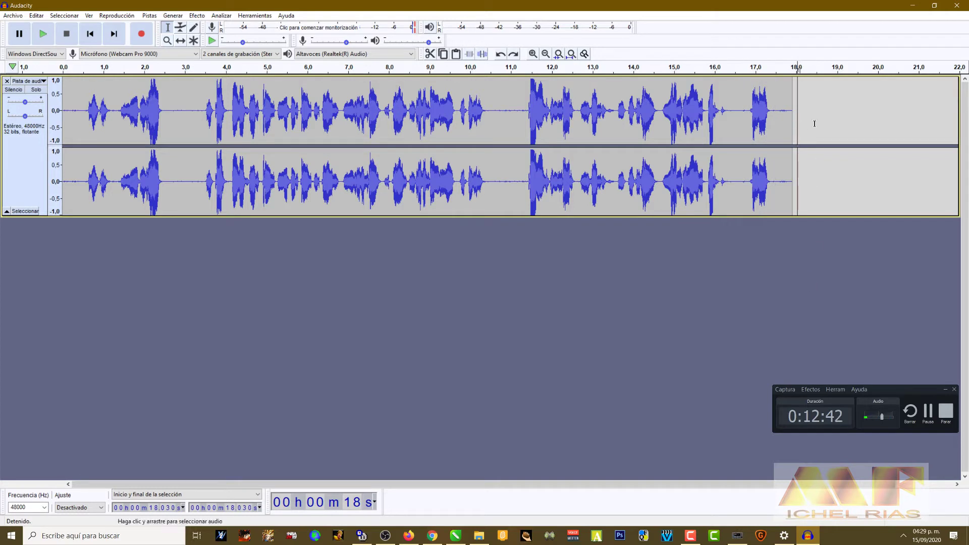
drag(777, 117, 741, 118)
click(797, 122)
click(456, 54)
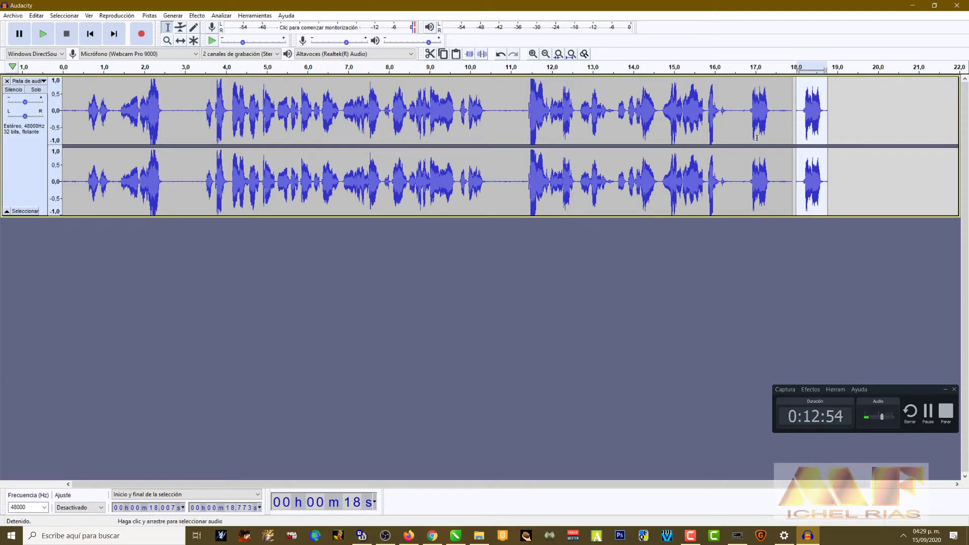
Paste the copied fragment twice more, end to end, at about 18.8 and 19.5 seconds.
click(864, 118)
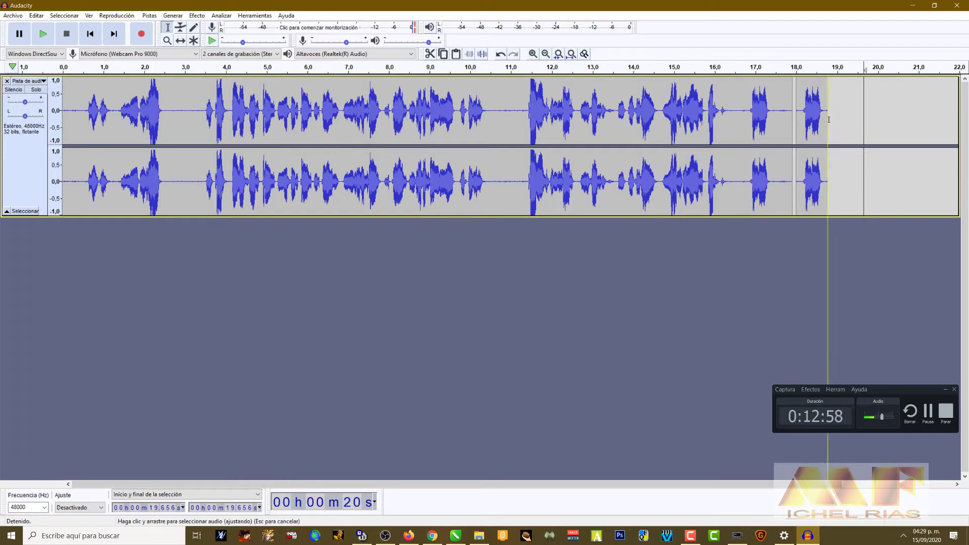
click(838, 112)
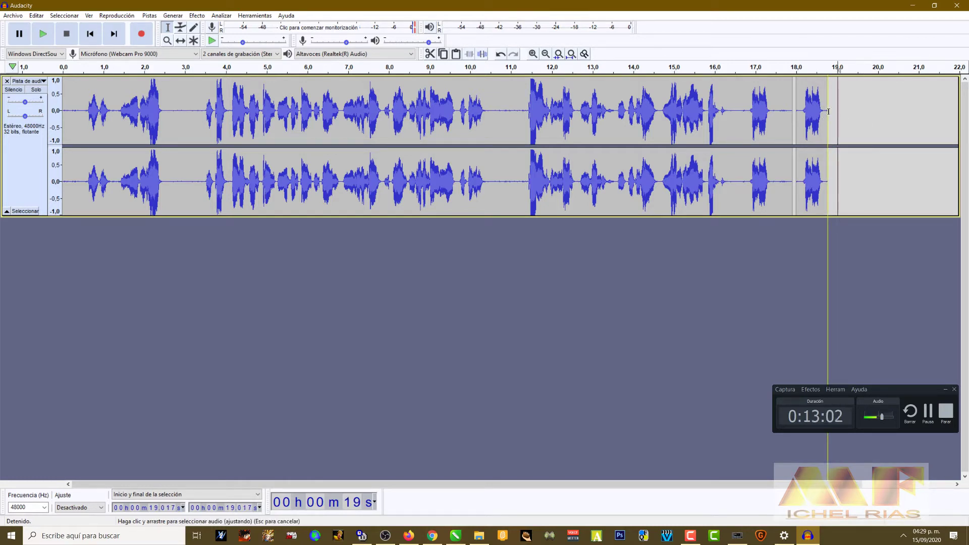
click(828, 112)
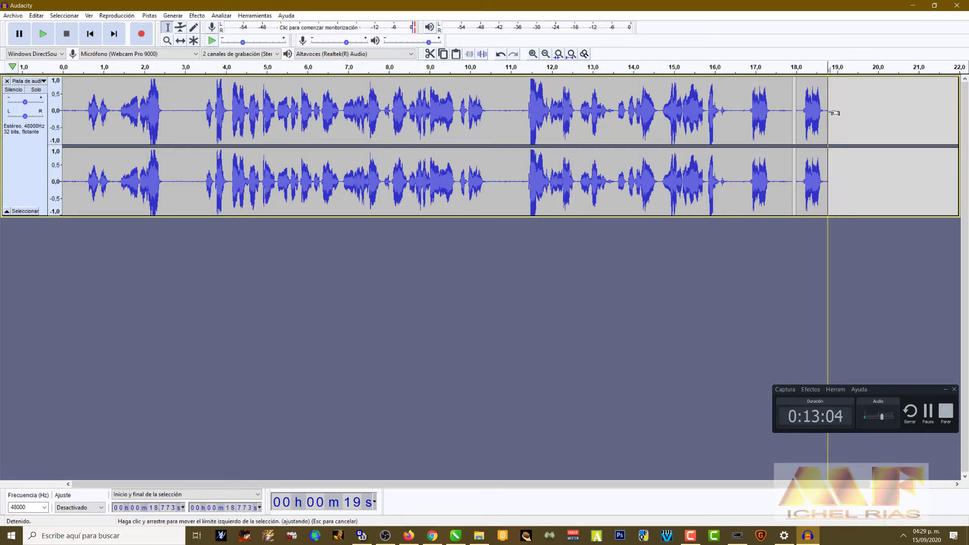
click(458, 55)
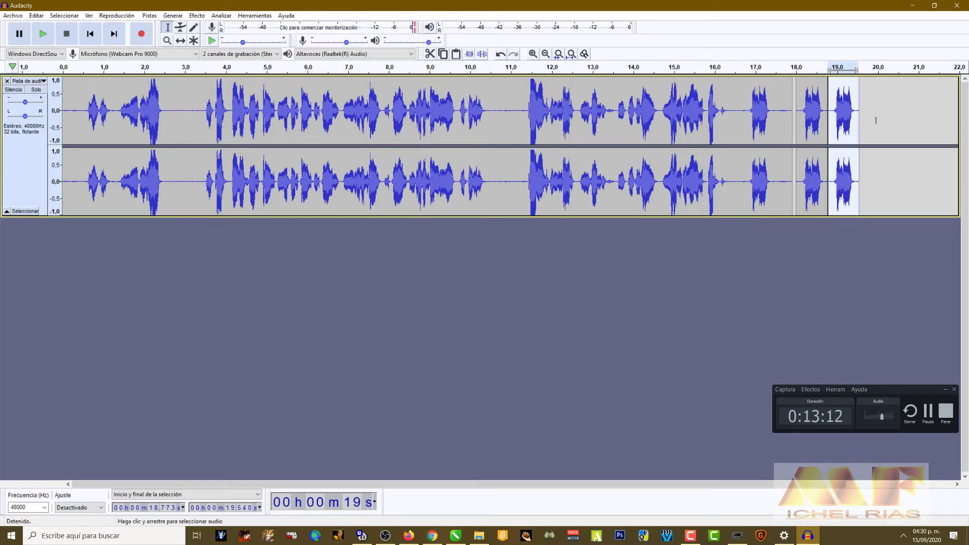
key(End)
click(859, 115)
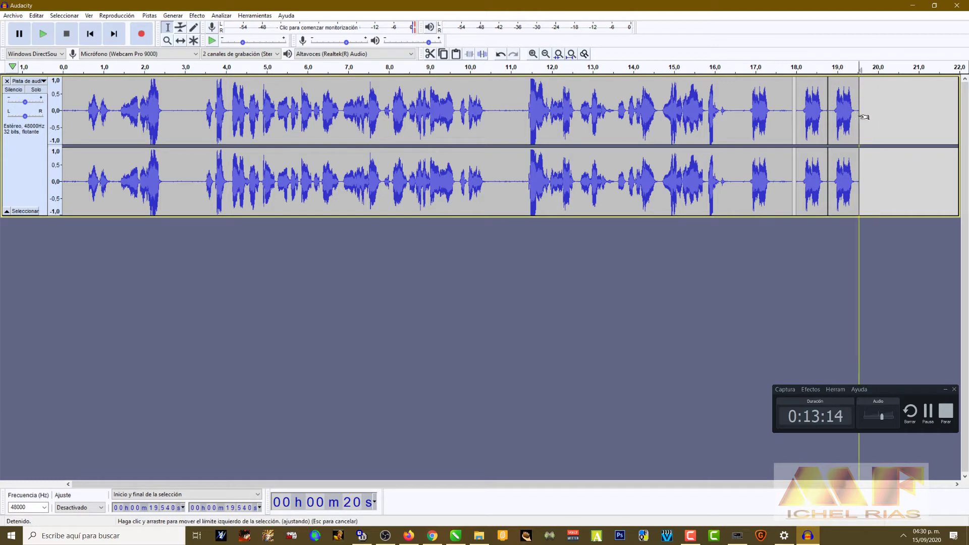
click(455, 55)
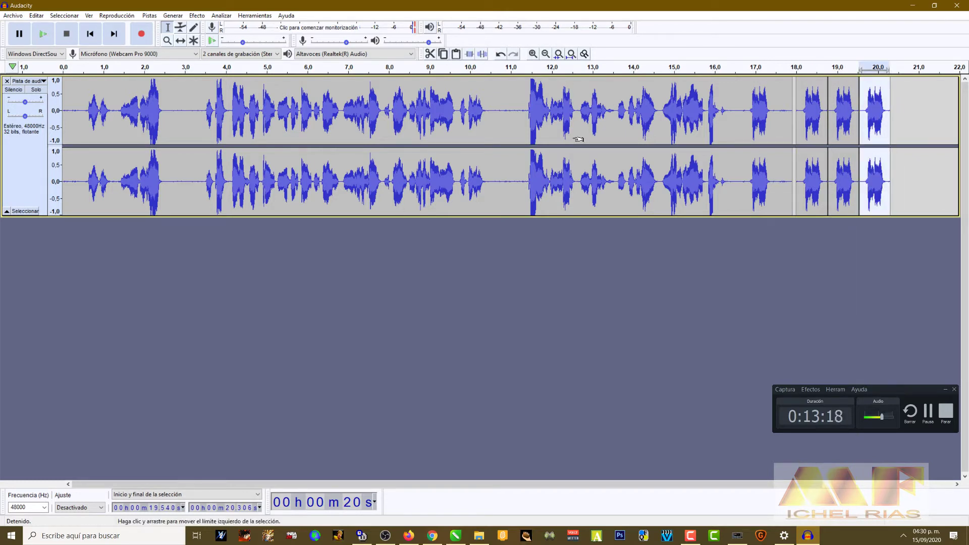
Undo all the pasted fragments and redo as needed to keep only the original recording.
key(ctrl+z)
key(ctrl+z)
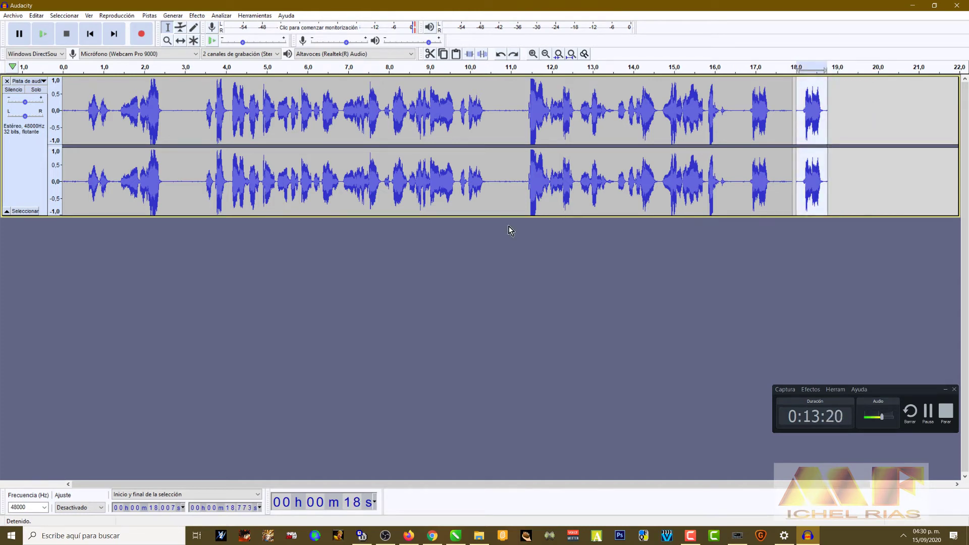
key(ctrl+z)
key(ctrl+z)
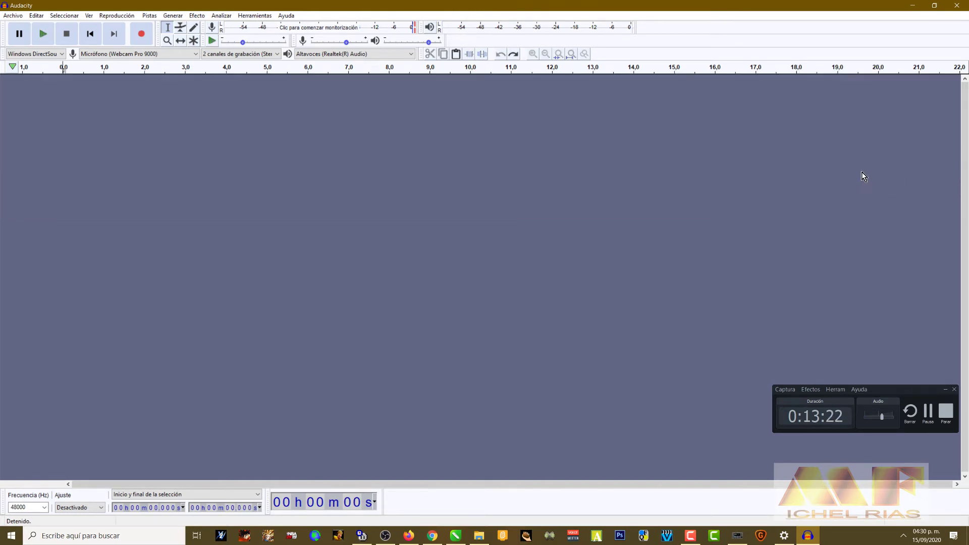
click(513, 54)
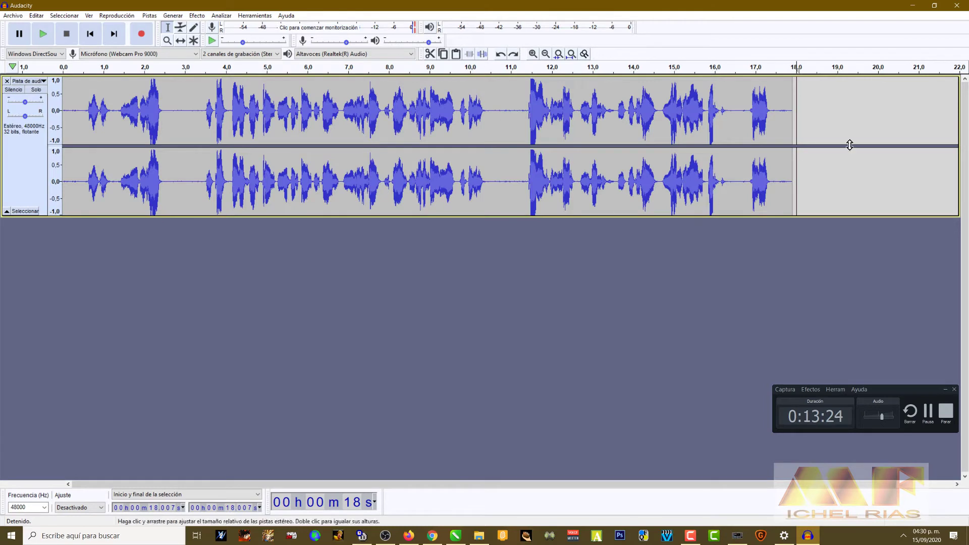
Return the cursor to the start of the track and play the recording.
click(824, 124)
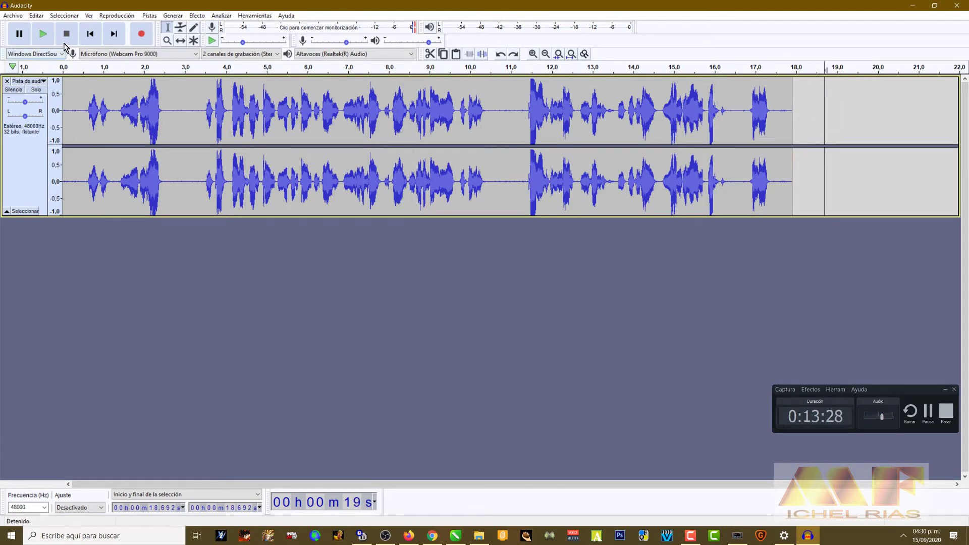
click(92, 35)
click(44, 36)
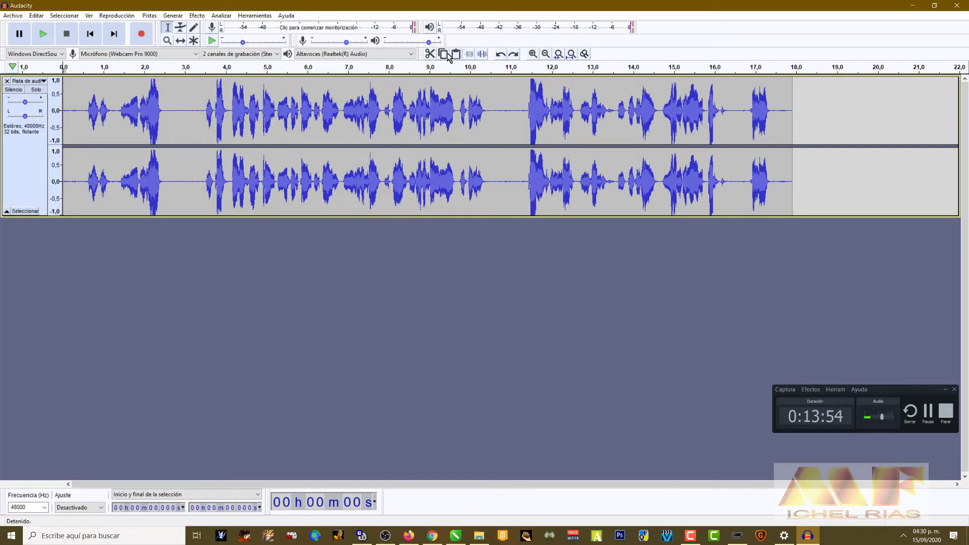
Trim away all audio outside the fragment from about 9.7 to 10.6 seconds and undo the trim.
drag(787, 123, 520, 124)
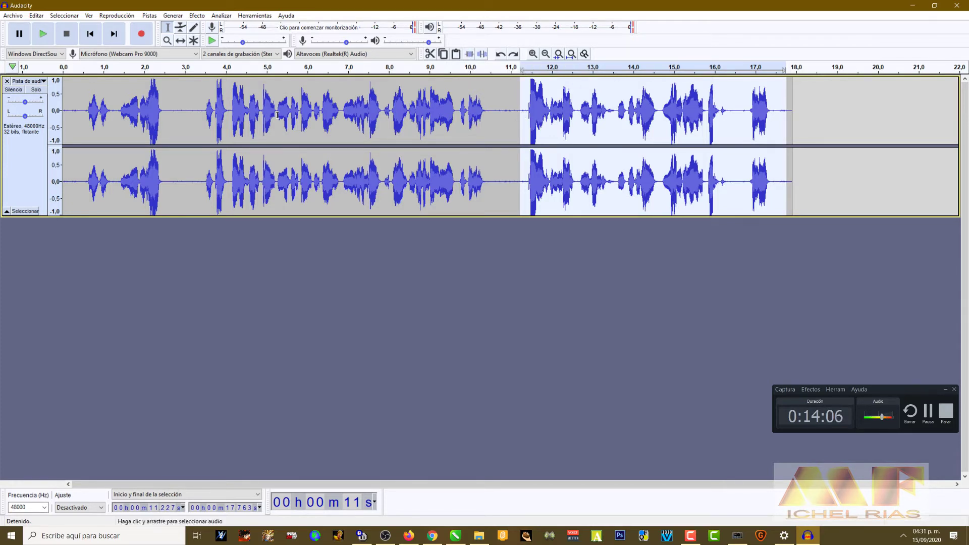
click(492, 122)
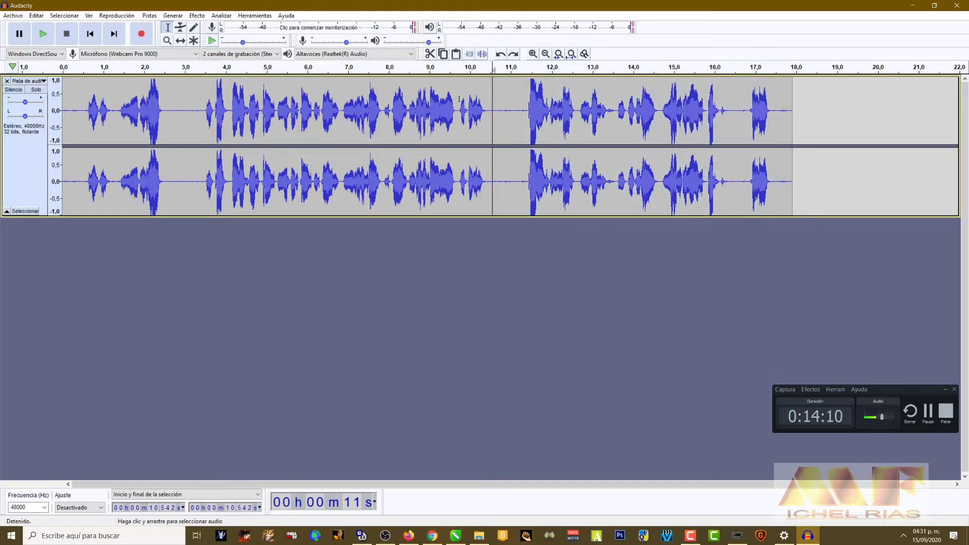
drag(458, 104, 494, 104)
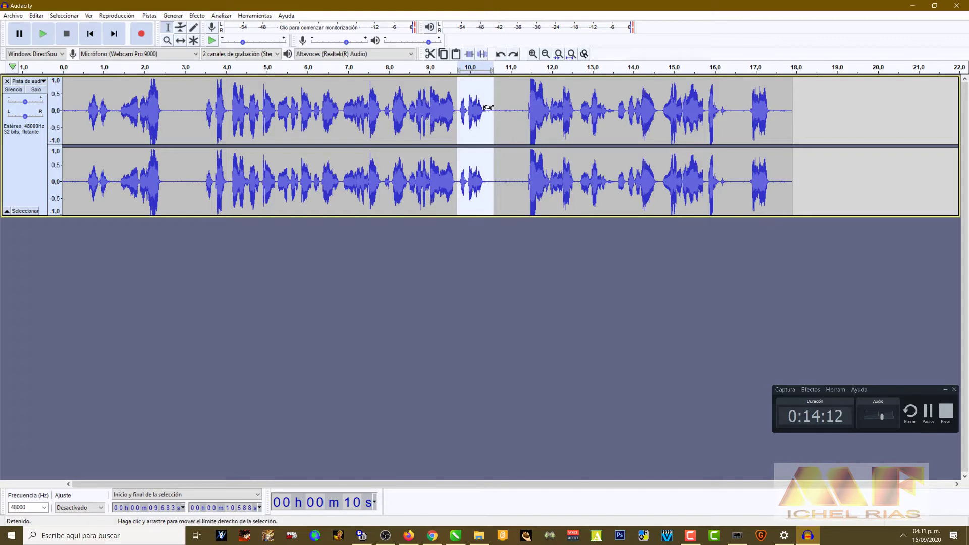
click(469, 54)
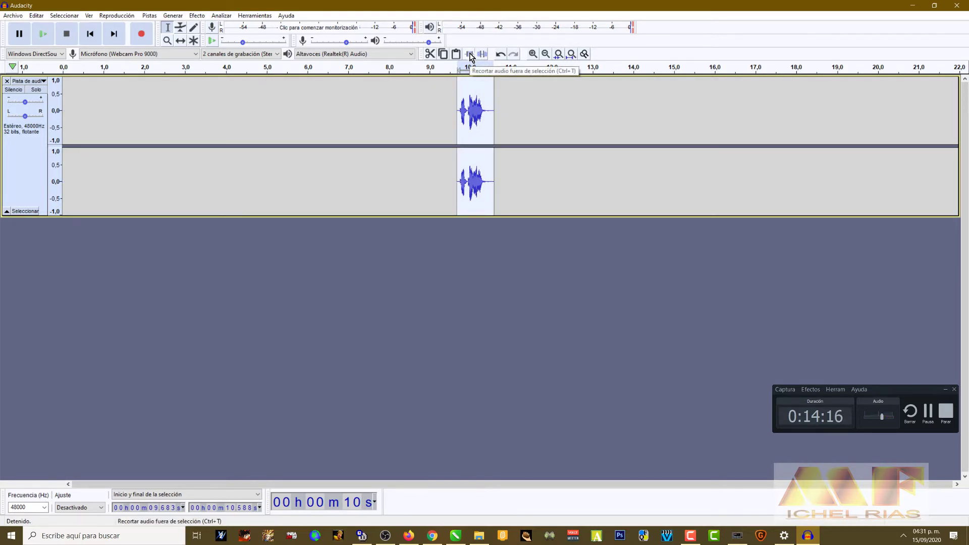
key(ctrl+z)
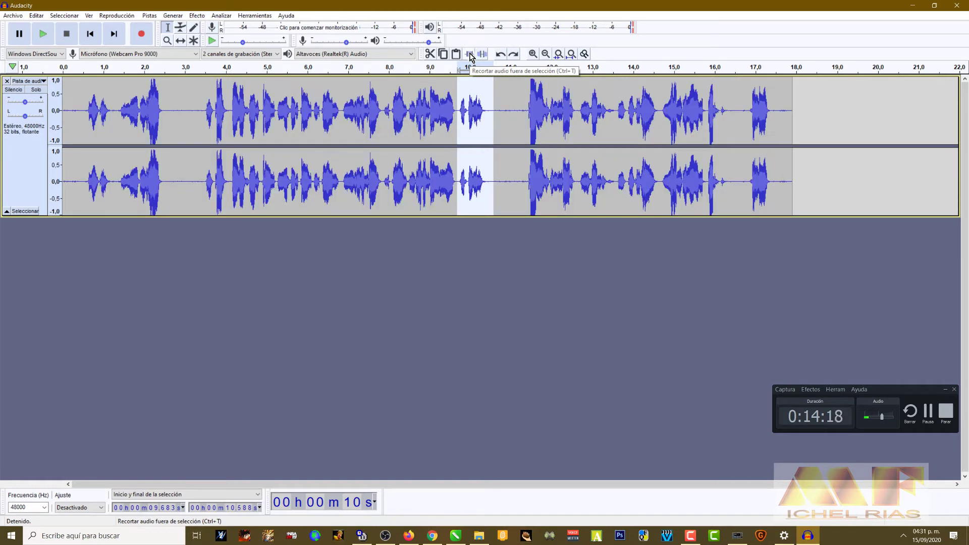
Silence the audio from about 9.6 to 11.3 seconds and undo the silencing.
click(521, 132)
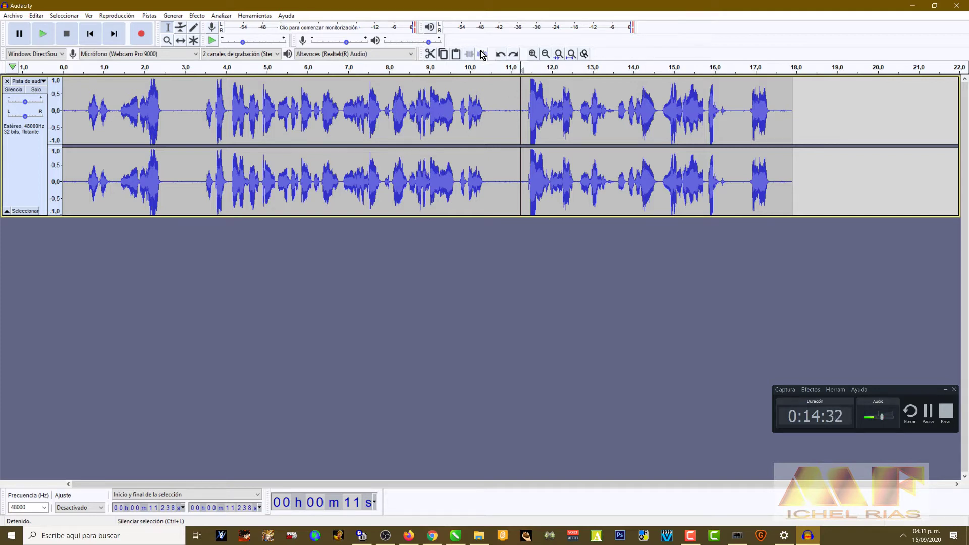
drag(525, 111, 455, 111)
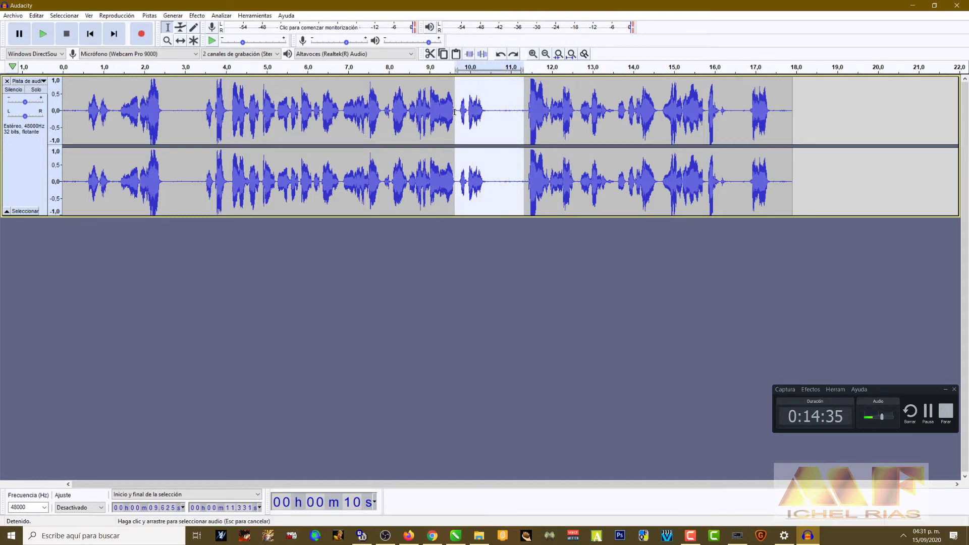
click(488, 55)
click(543, 298)
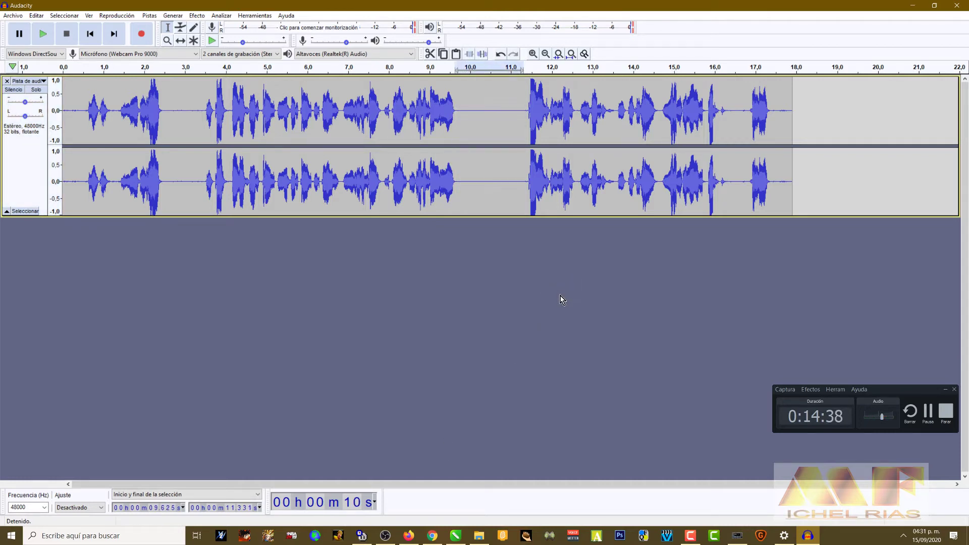
key(ctrl+z)
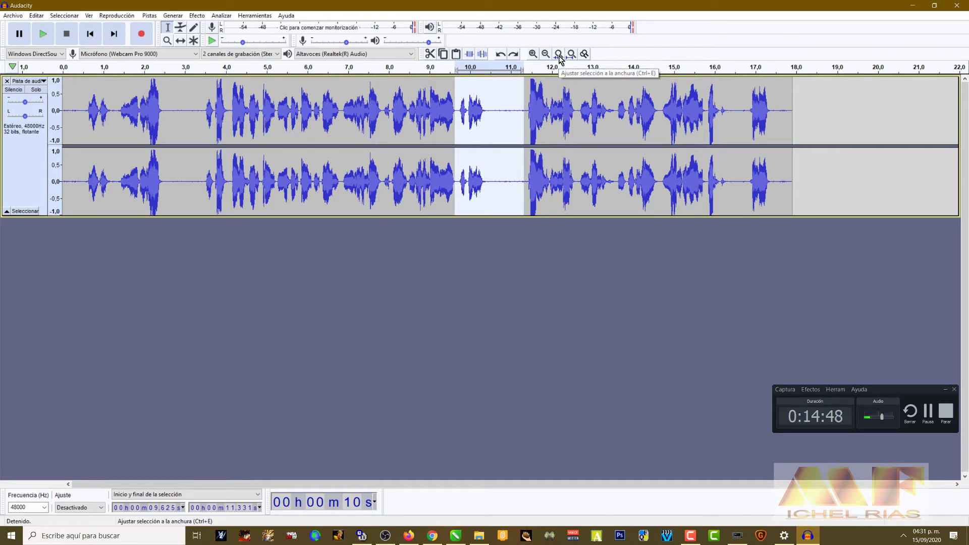
Select the fragment from about 16.7 to 17.5 seconds and fit the selection to the window width.
click(648, 161)
drag(777, 118, 743, 119)
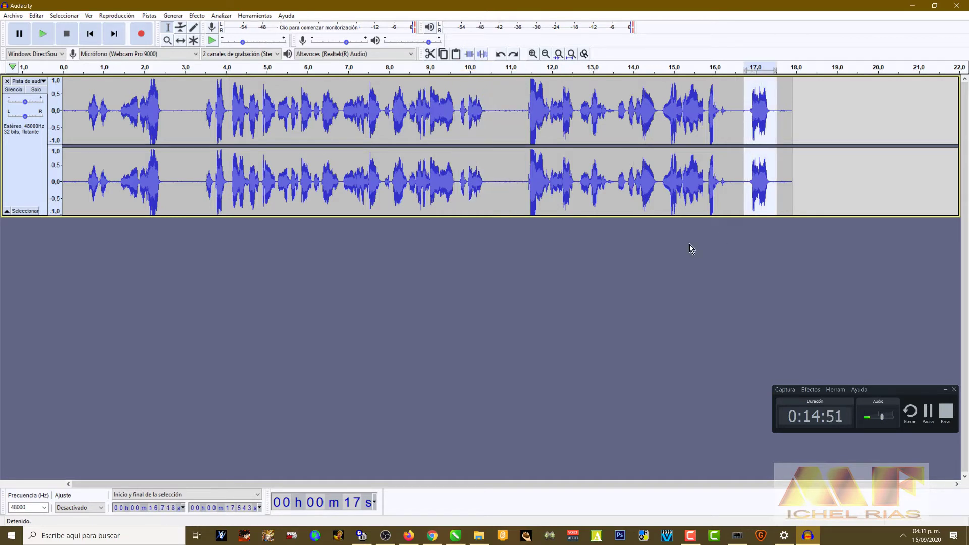
click(560, 54)
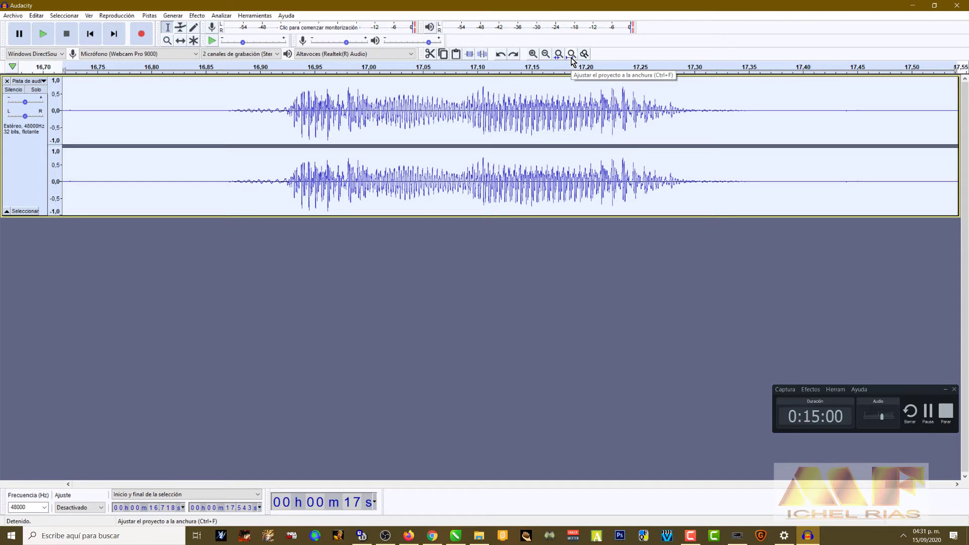
Undo and redo the recording, and zoom out from the selected fragment in several stages.
key(ctrl+z)
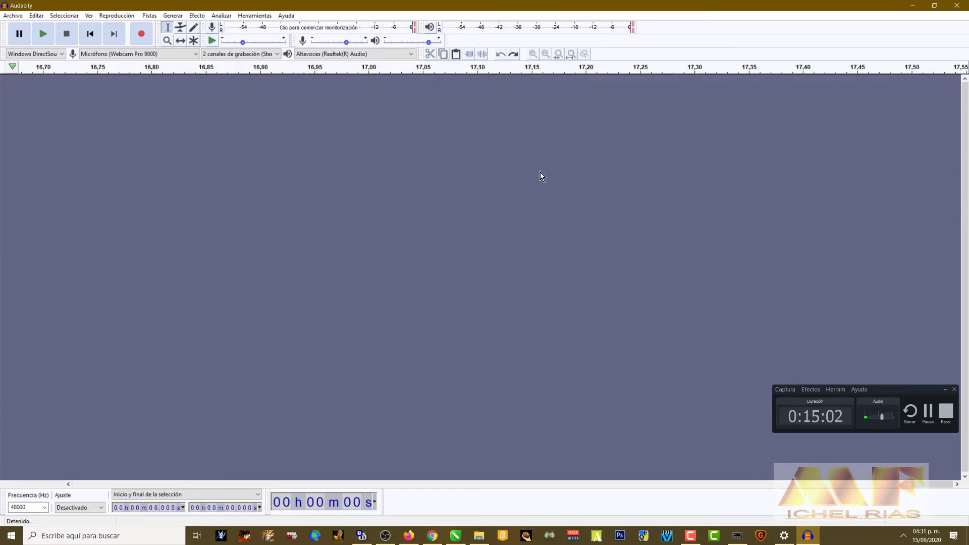
click(516, 54)
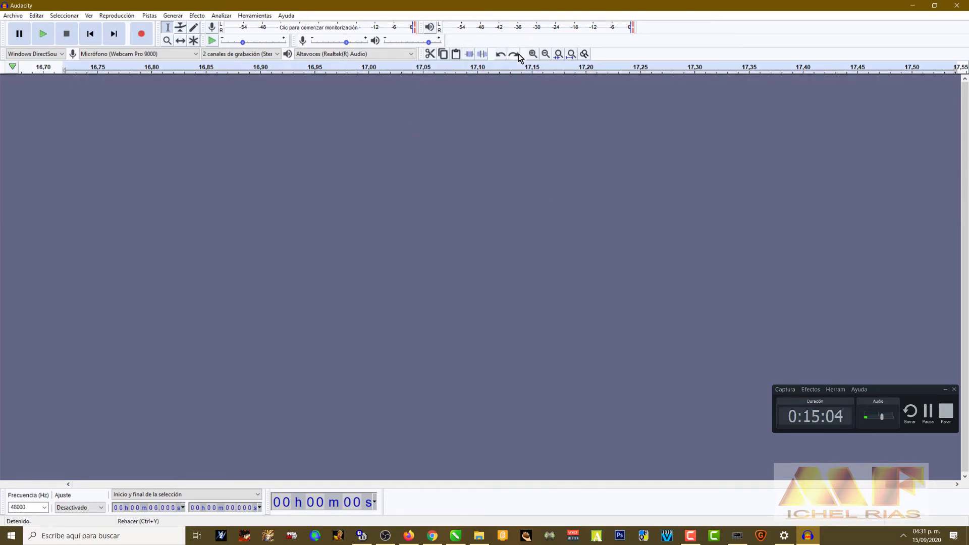
click(547, 55)
click(547, 54)
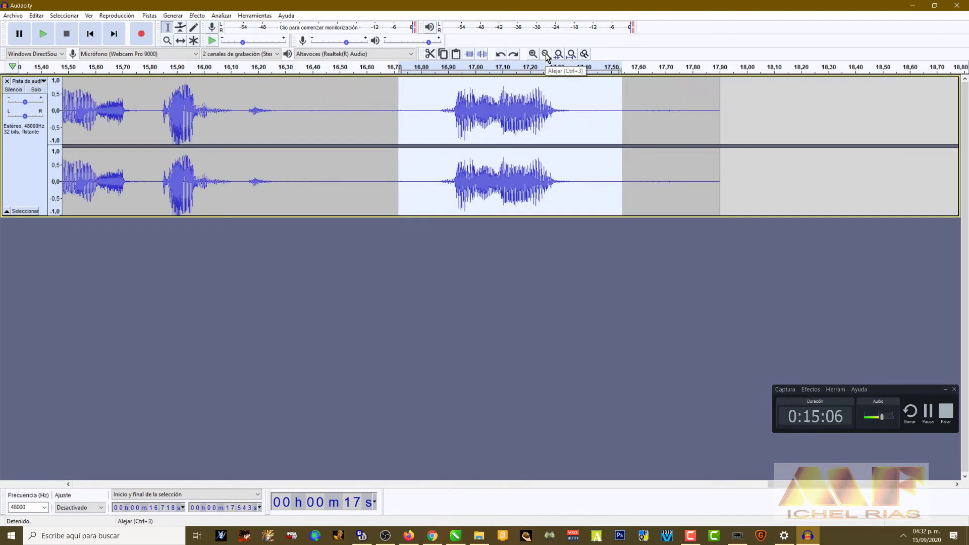
click(547, 55)
click(546, 54)
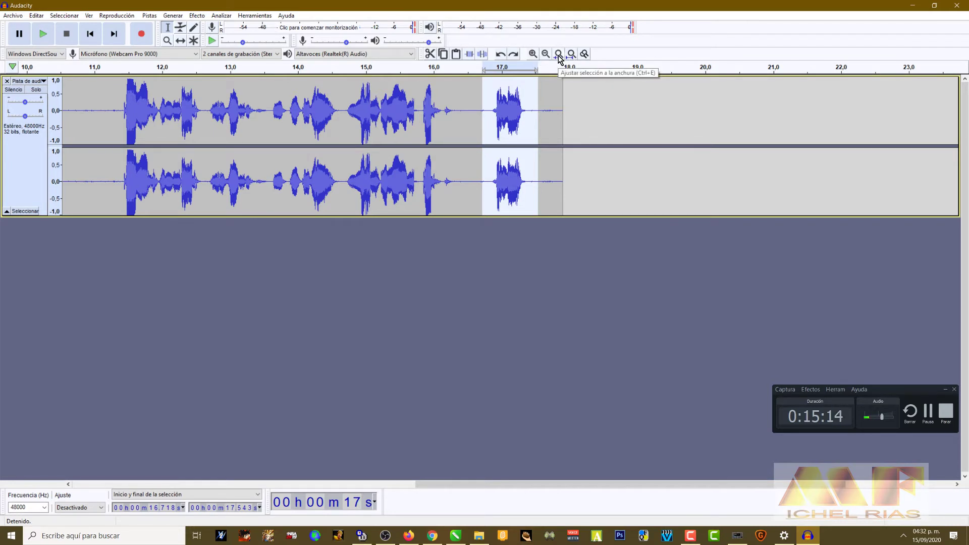
Fit the selected fragment to the window width again and return to a view of the whole project.
click(559, 54)
click(546, 54)
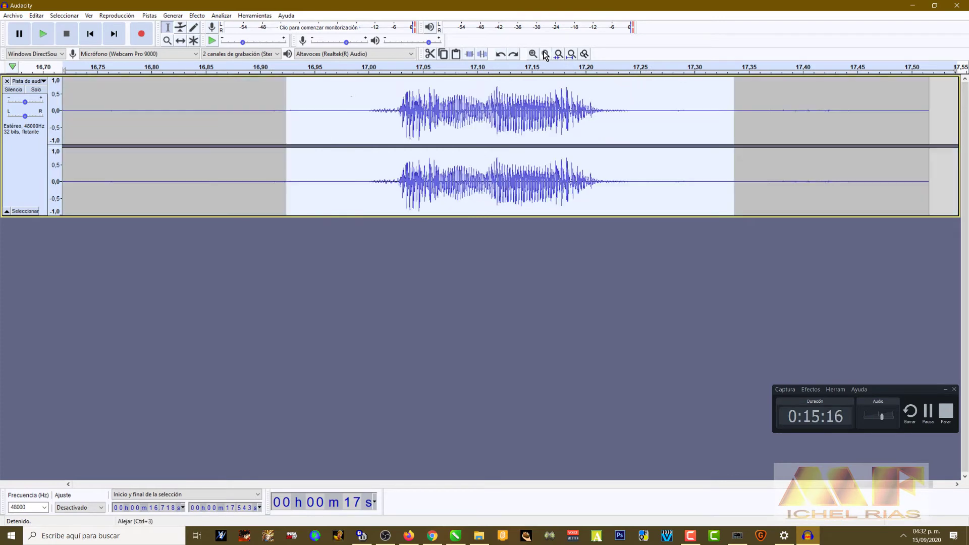
click(545, 54)
click(546, 54)
click(546, 54)
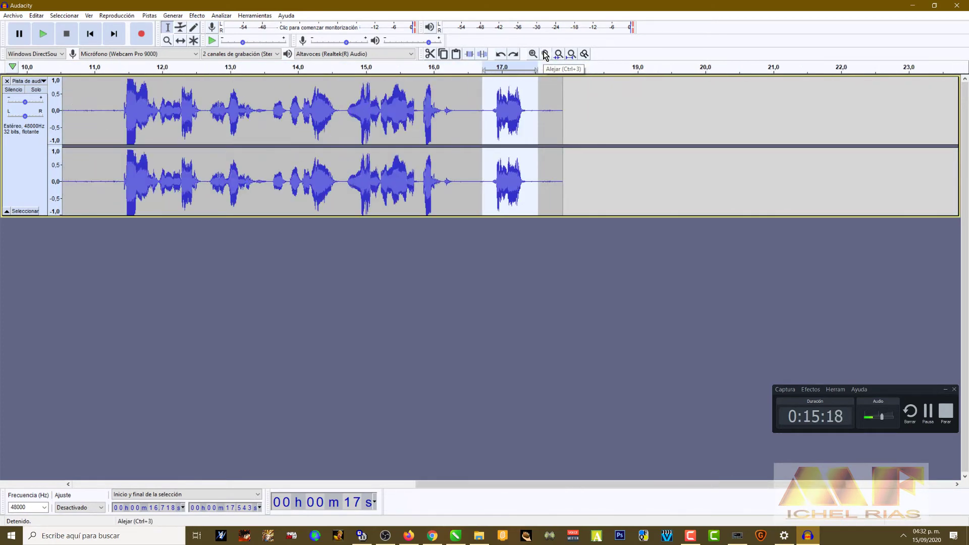
click(533, 54)
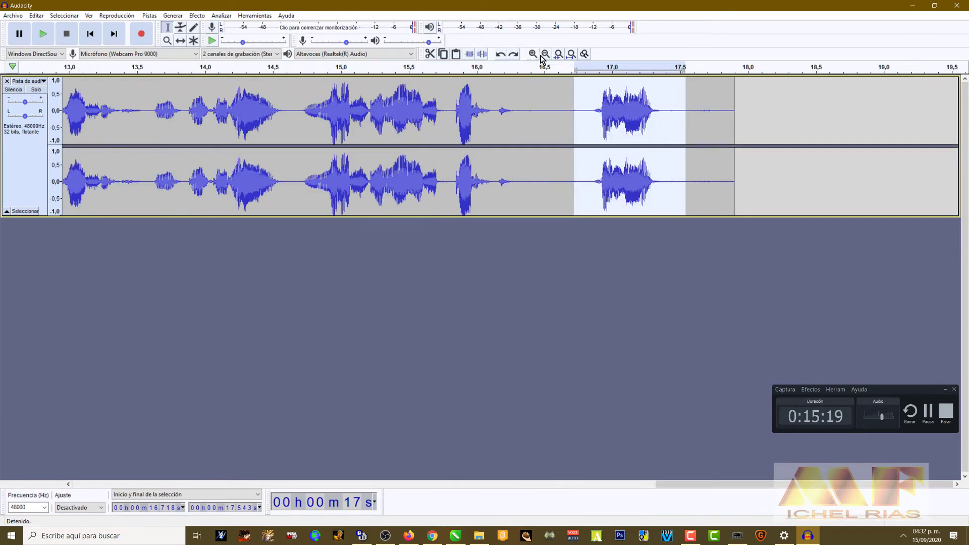
click(572, 54)
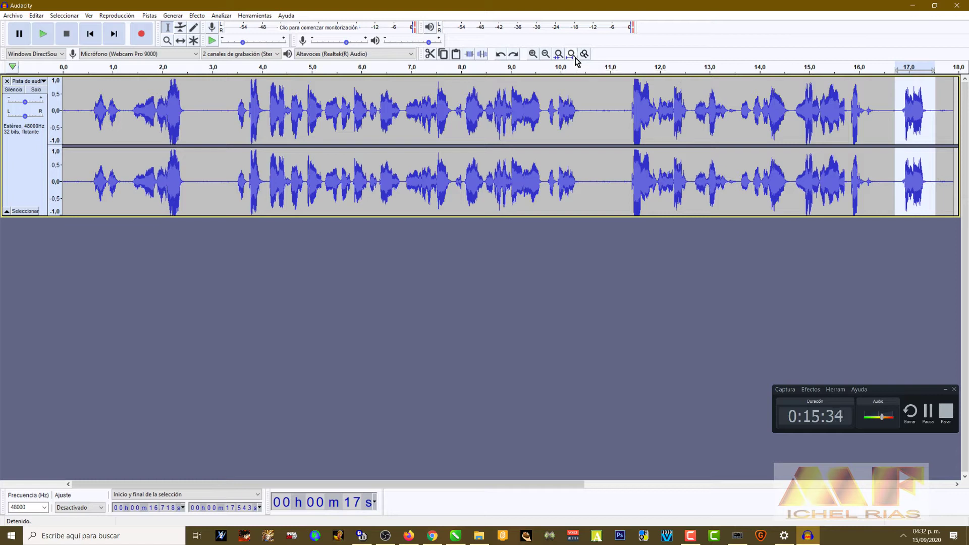
Zoom in around a cursor placed at about 7.1 seconds and fit the whole project to the window width.
click(415, 138)
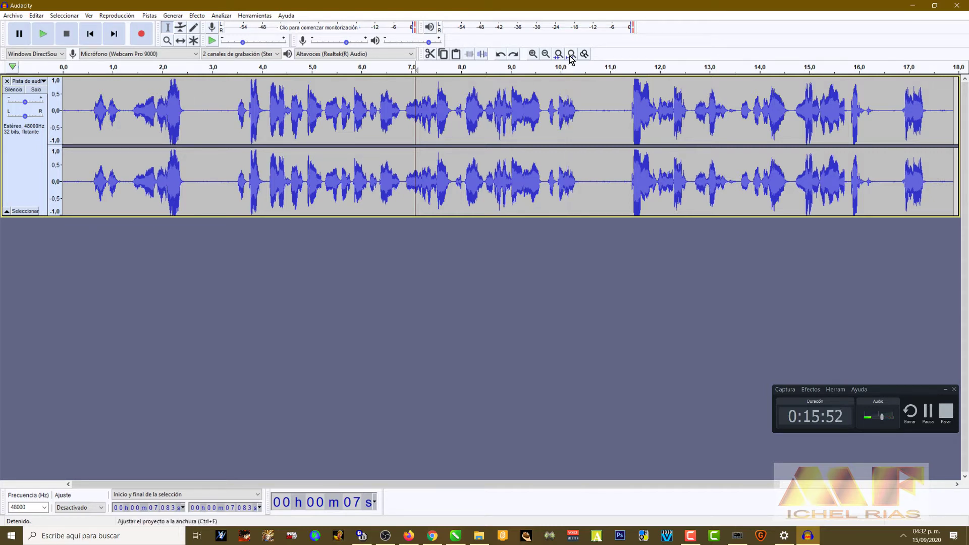
double_click(533, 54)
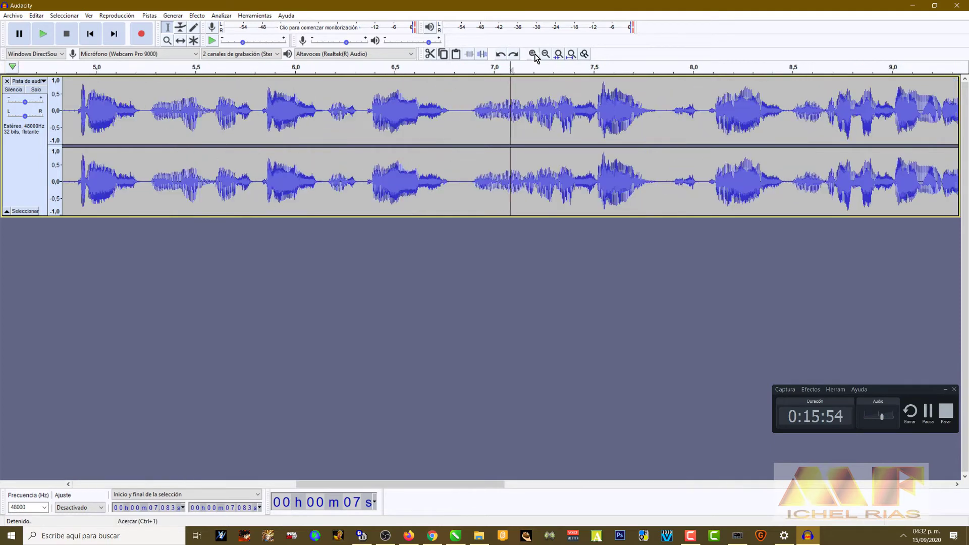
click(571, 54)
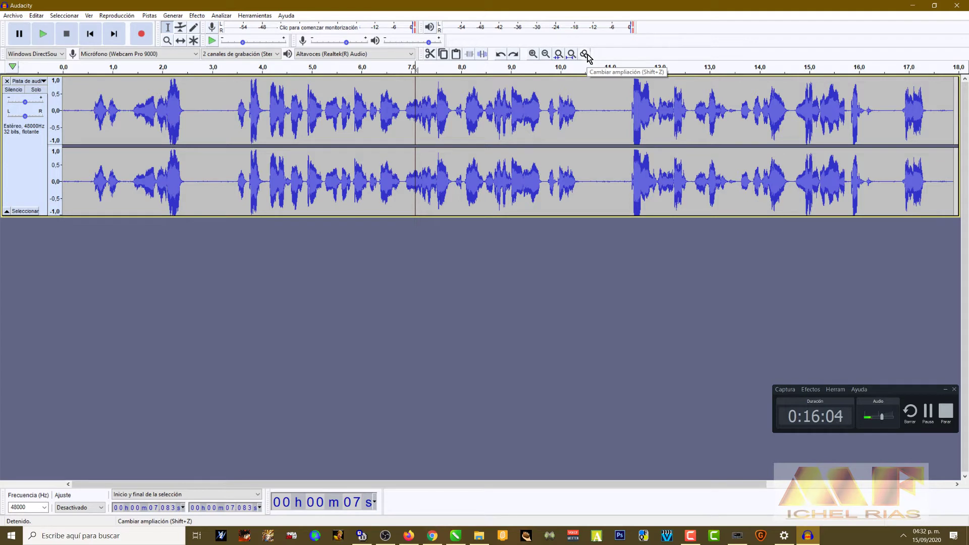
Try the zoom toggle with about 9.5 to 13.8 seconds selected, and restore the full project view with the selection cleared.
drag(751, 117, 535, 116)
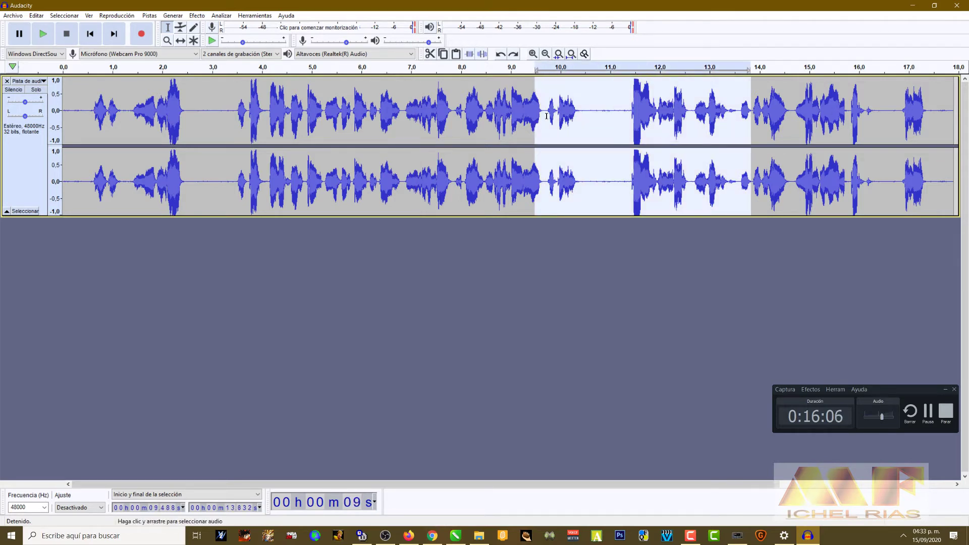
click(584, 53)
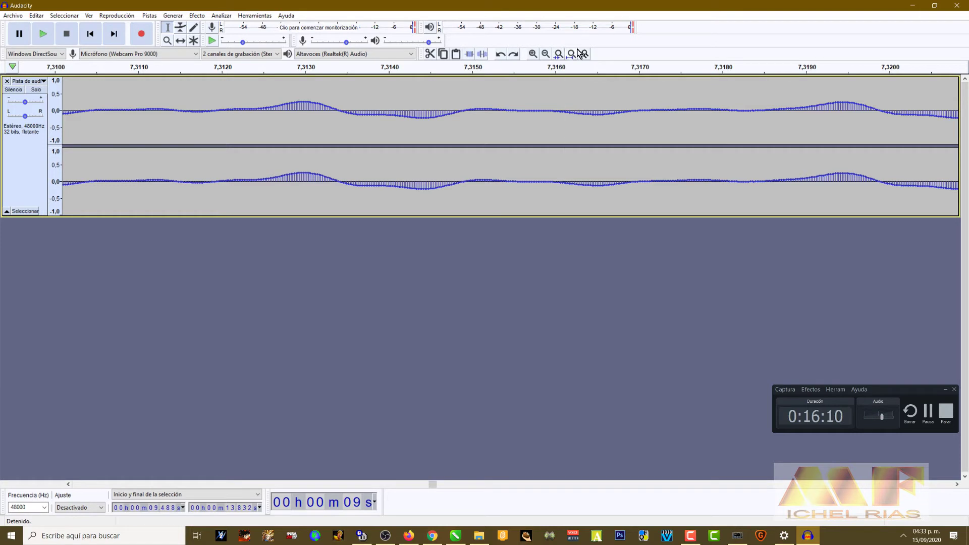
click(569, 55)
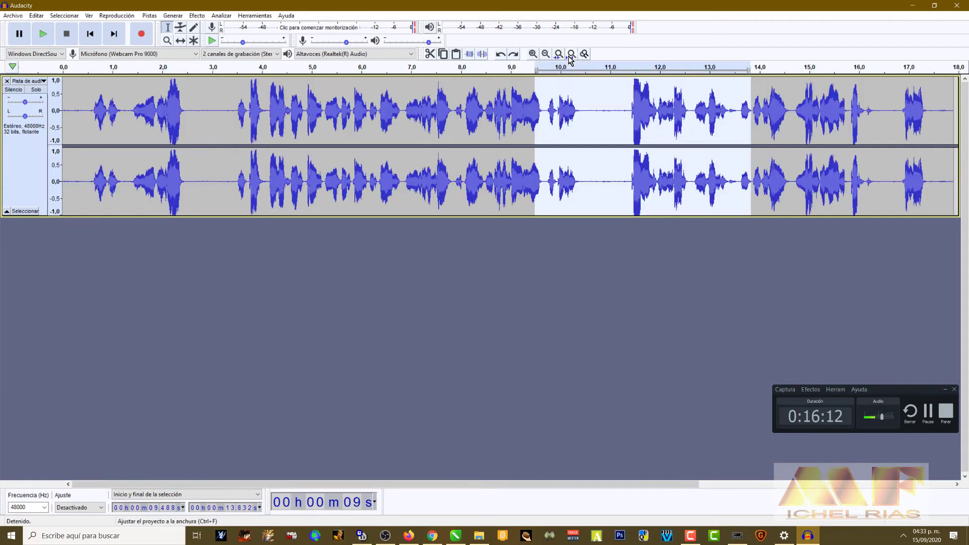
click(495, 99)
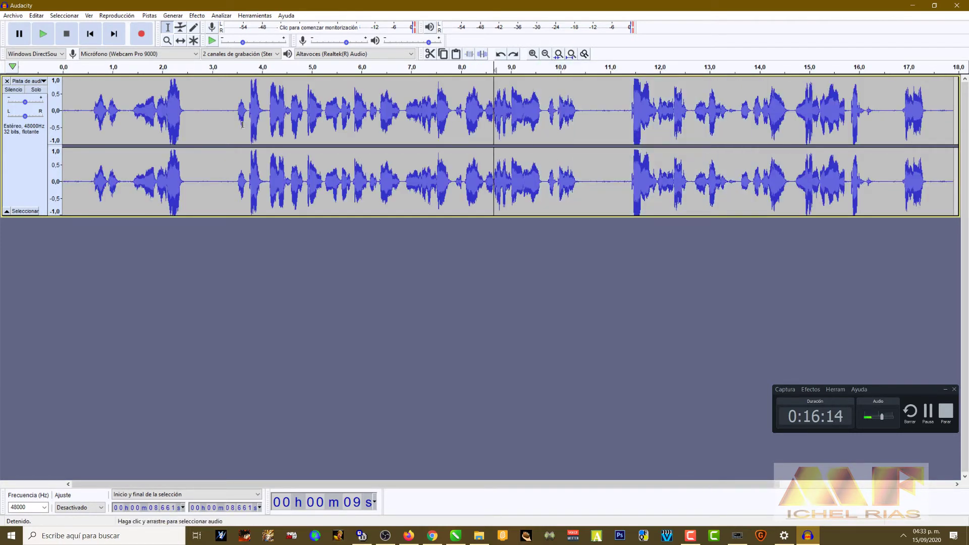
Select the fragment from about 5.3 to 5.5 seconds and view the recording meter options, leaving them unchanged.
drag(327, 135, 335, 137)
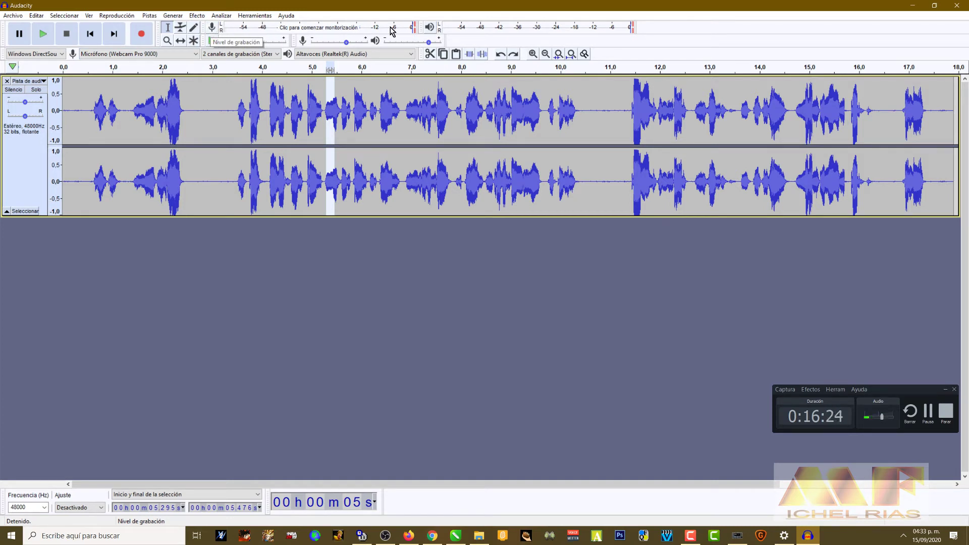
click(213, 28)
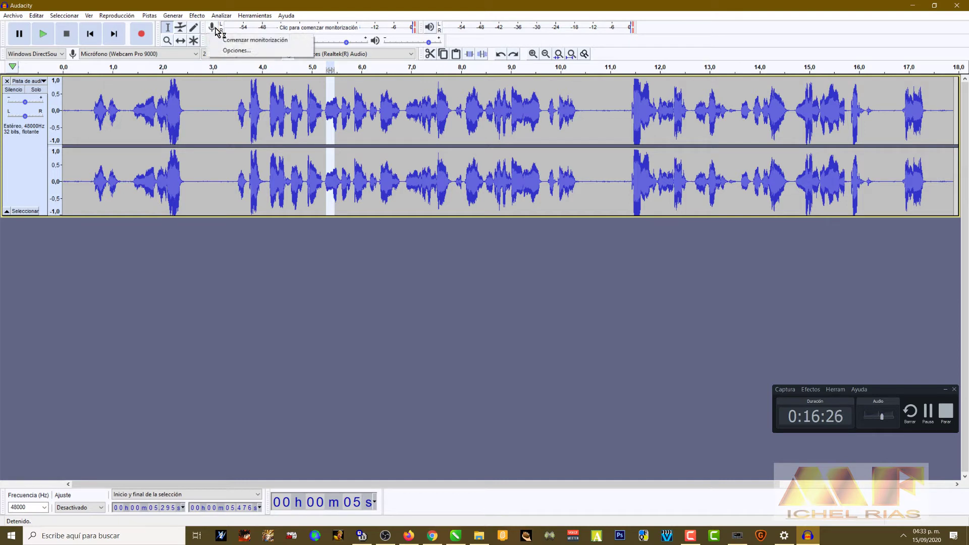
click(233, 51)
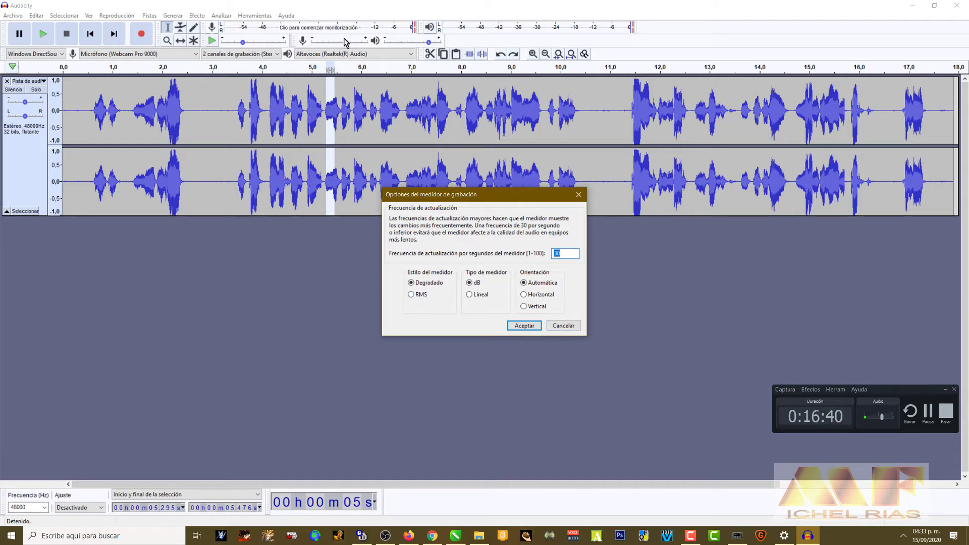
click(564, 327)
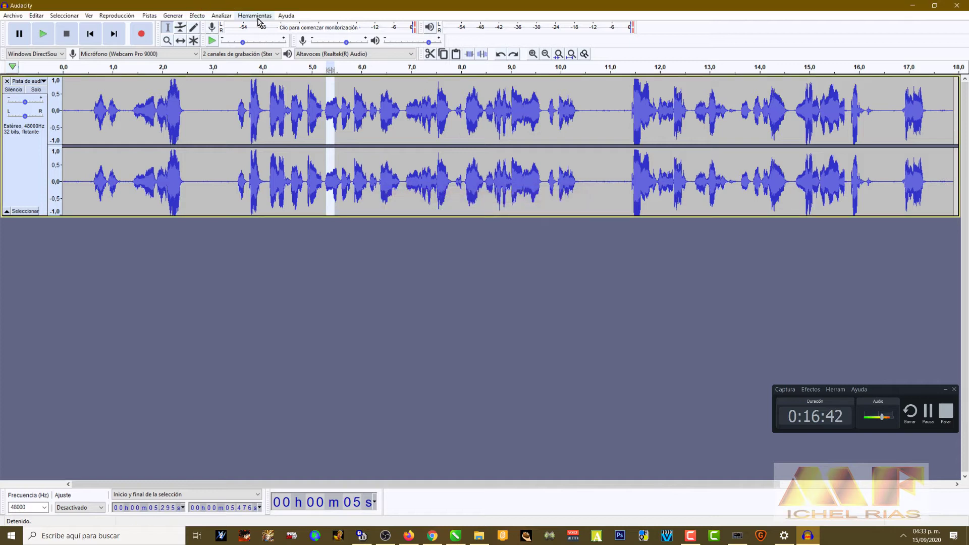
Play the selected fragment and jump the cursor to the track's start, its end and back to the start.
click(43, 35)
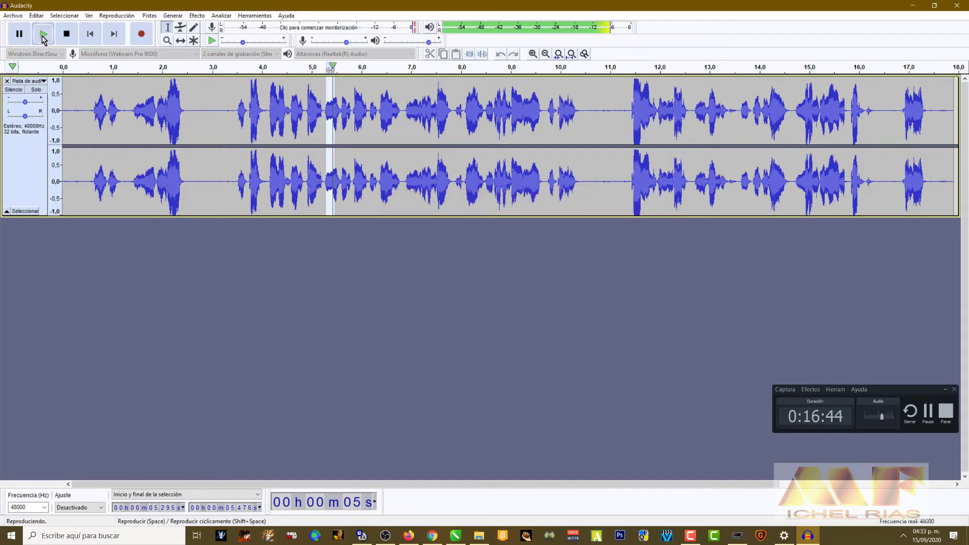
click(91, 34)
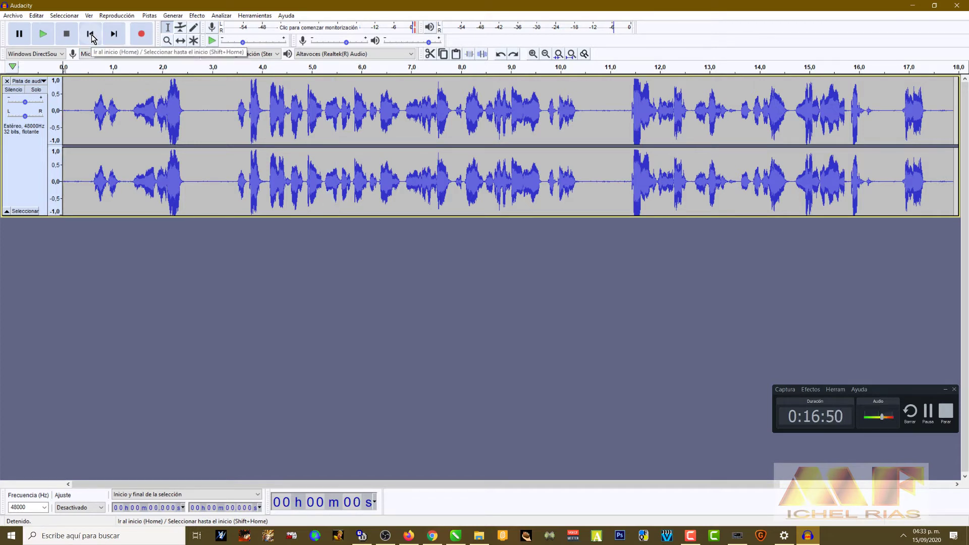
click(114, 34)
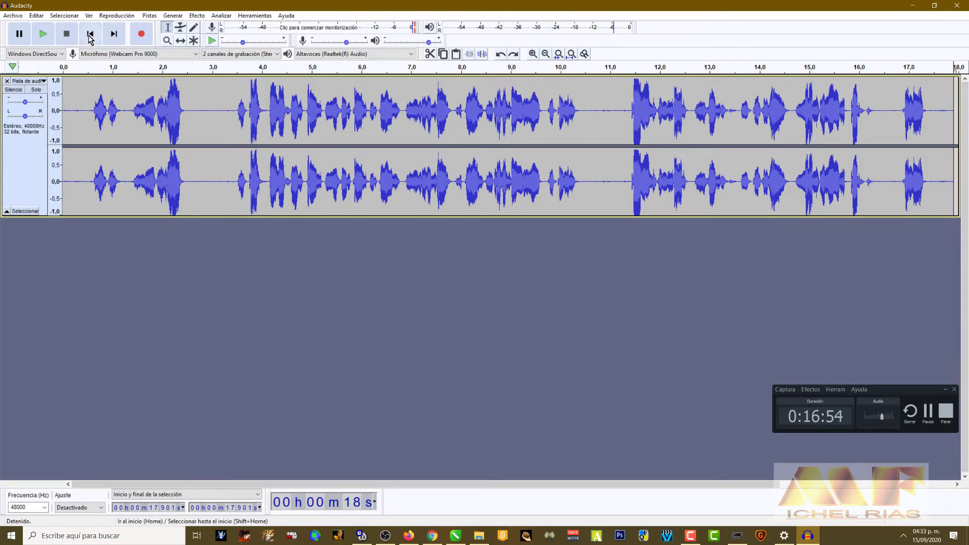
click(90, 35)
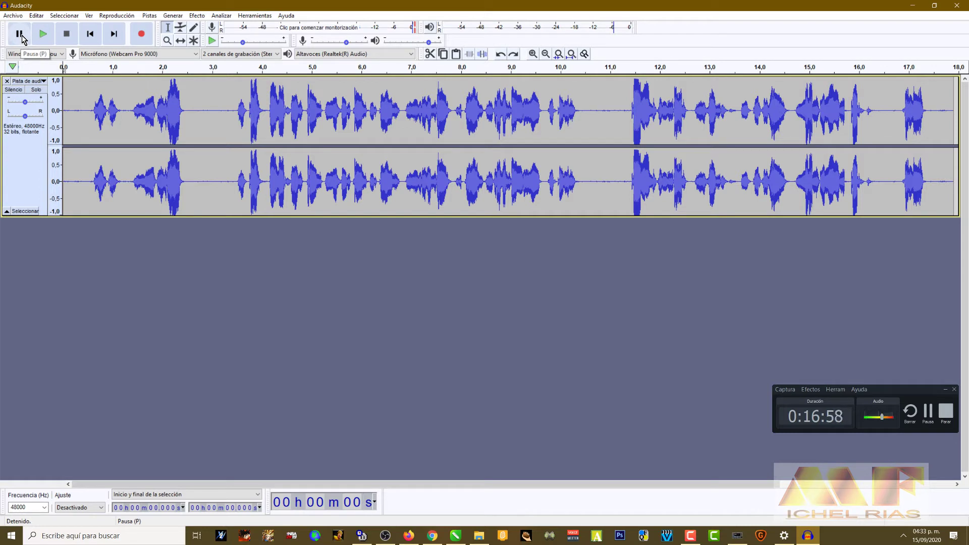
Play the recording from about 0.4 seconds, trying pause and resume, and stop the playback.
click(21, 36)
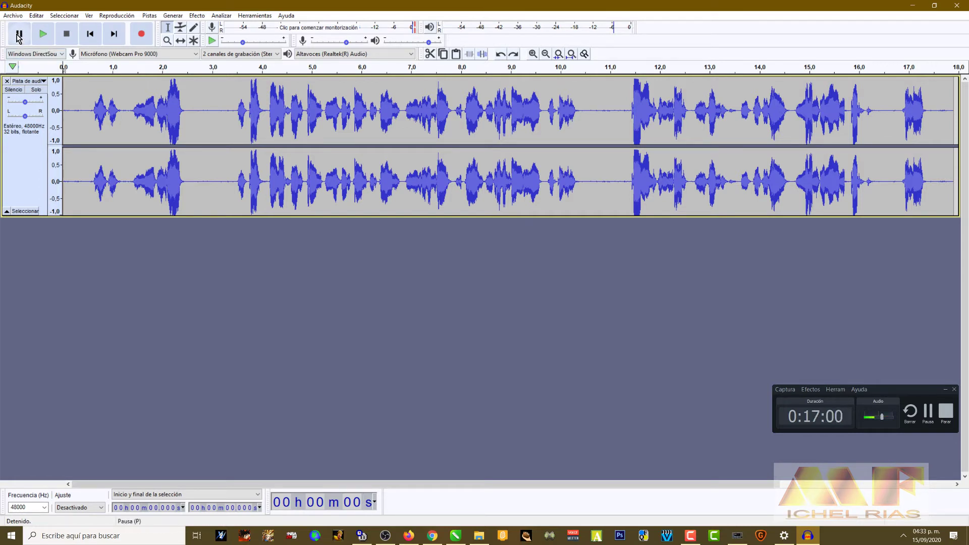
click(82, 112)
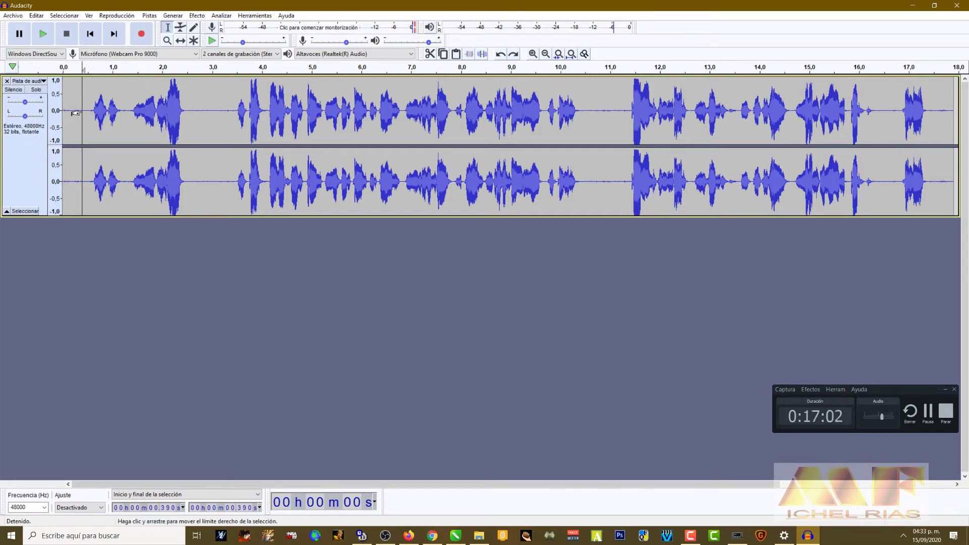
click(43, 34)
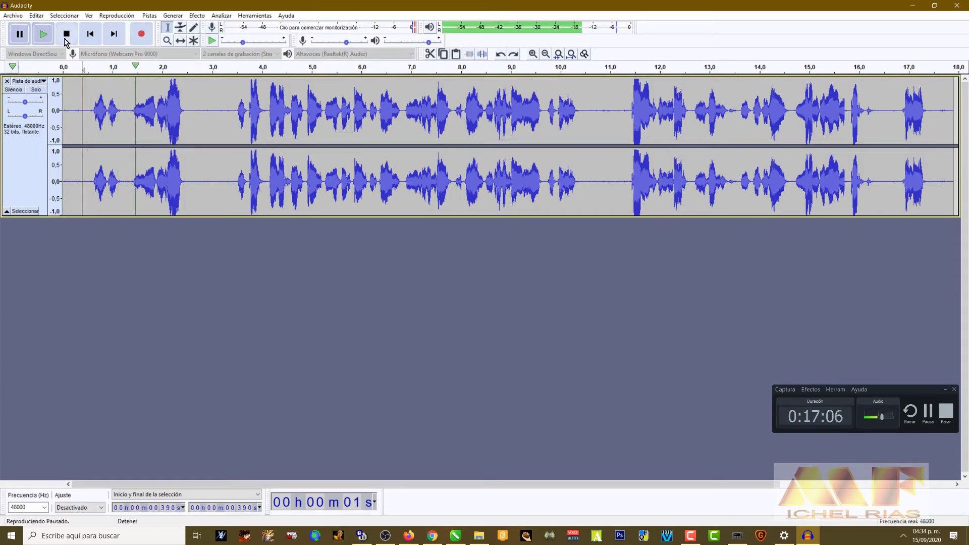
click(44, 34)
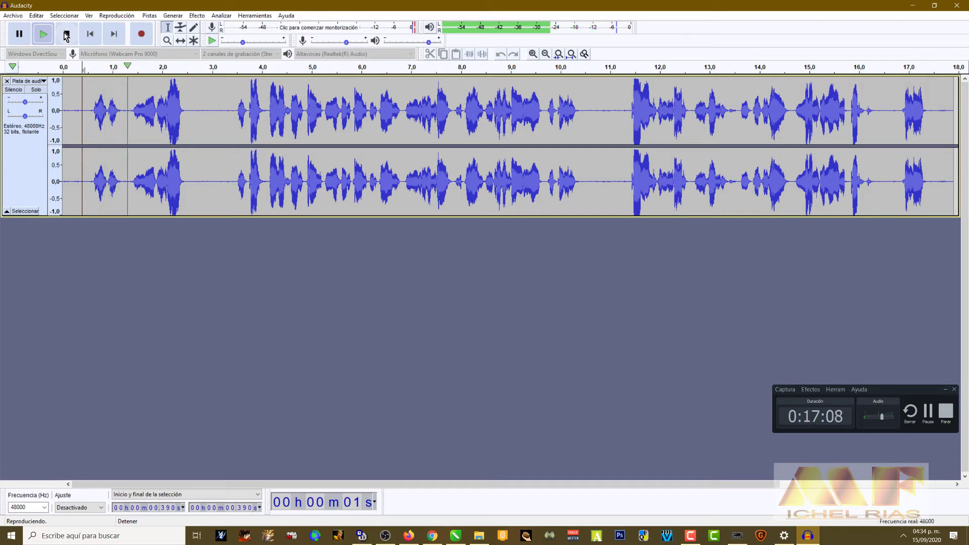
click(66, 34)
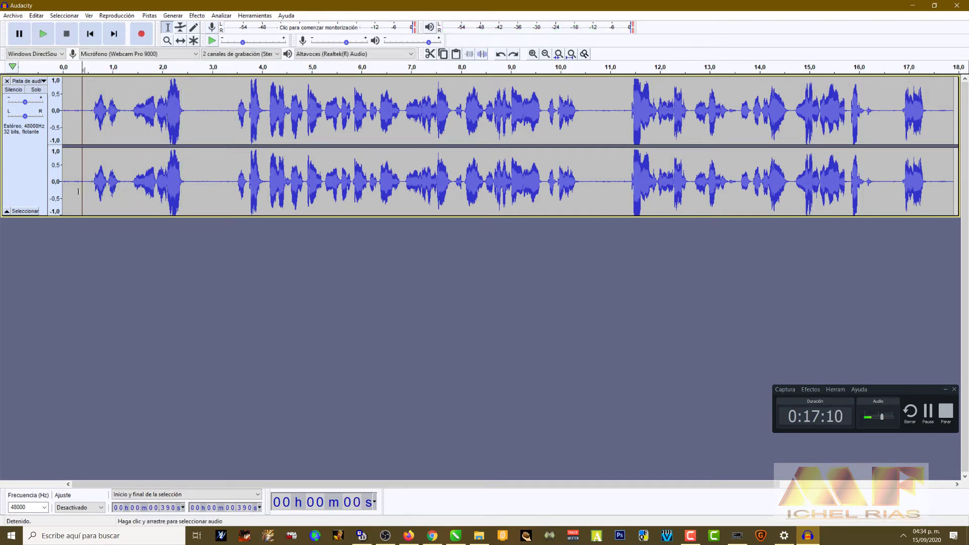
Move the cursor to the start of the track and on to its end.
click(90, 34)
click(114, 35)
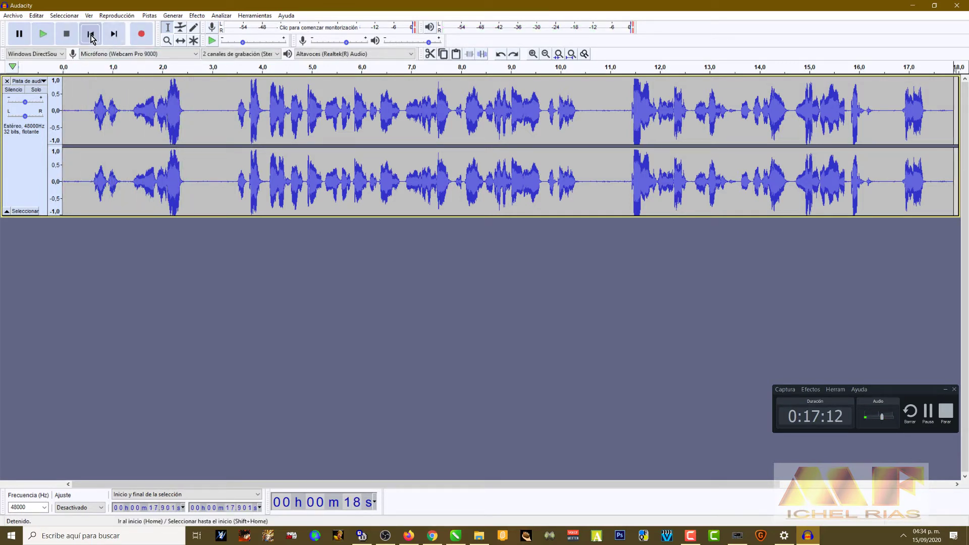
Move the cursor to the start of the track and switch to the Multi-Tool.
click(90, 33)
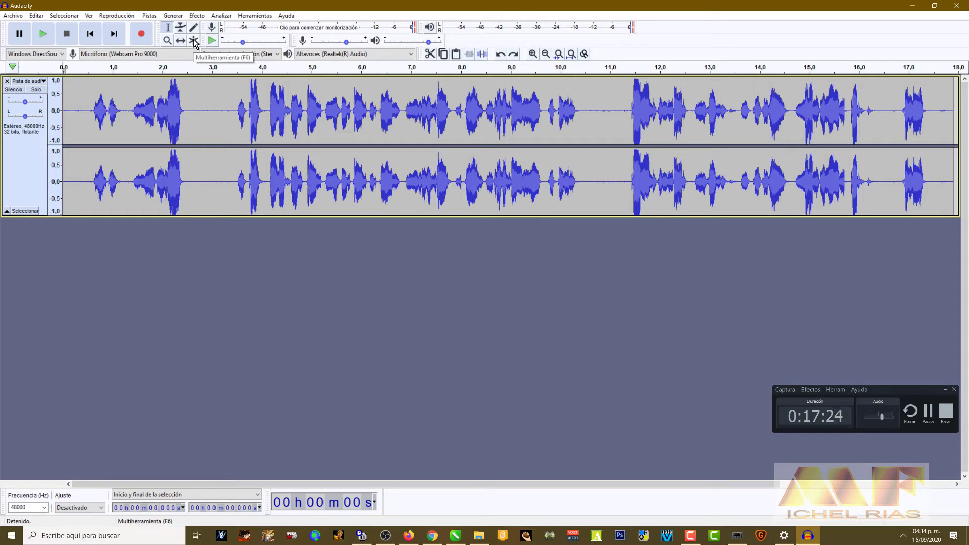
key(ctrl+a)
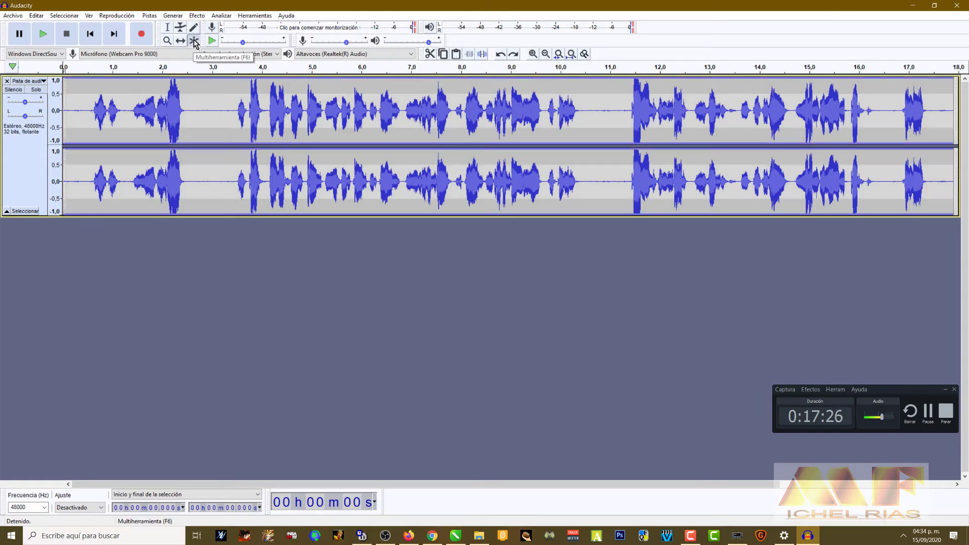
click(194, 41)
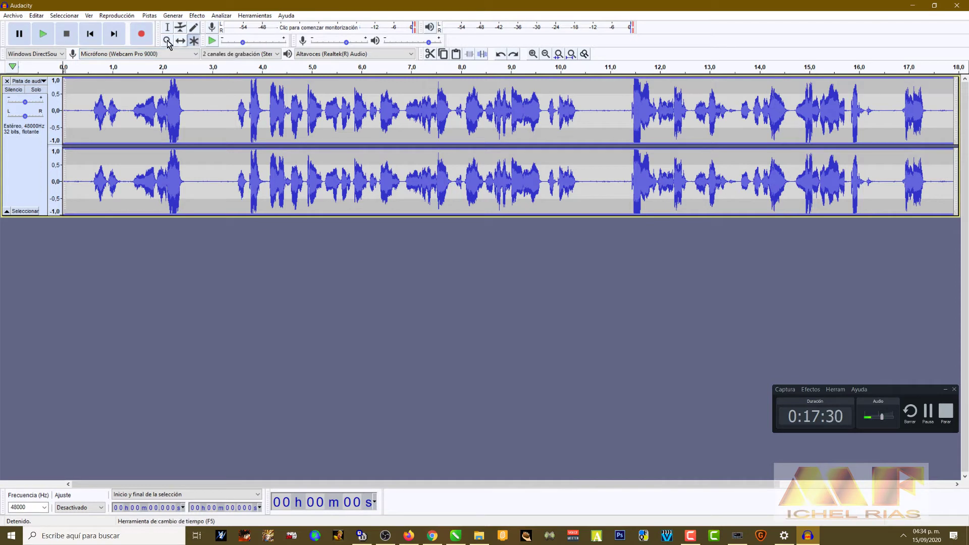
Undo the voice recording and redo it to restore the track.
key(ctrl+z)
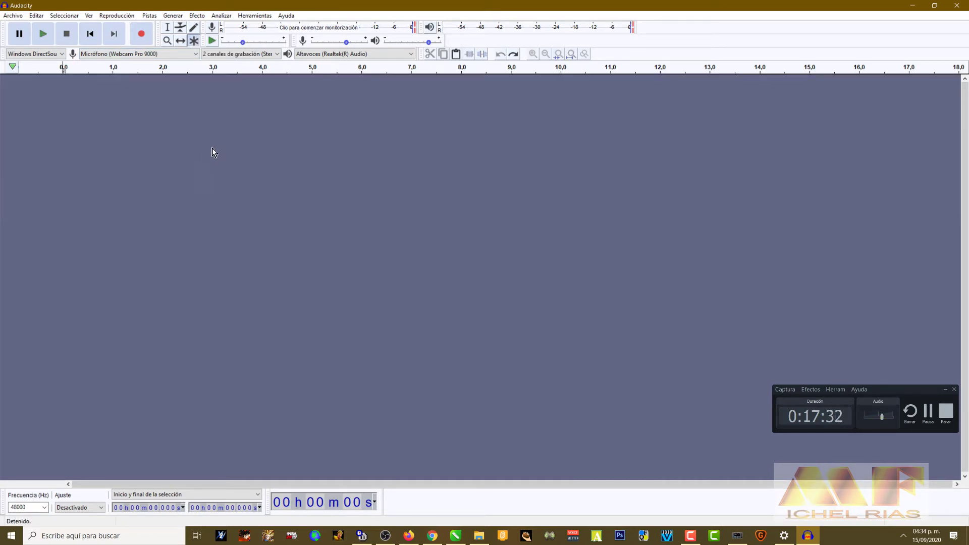
click(514, 53)
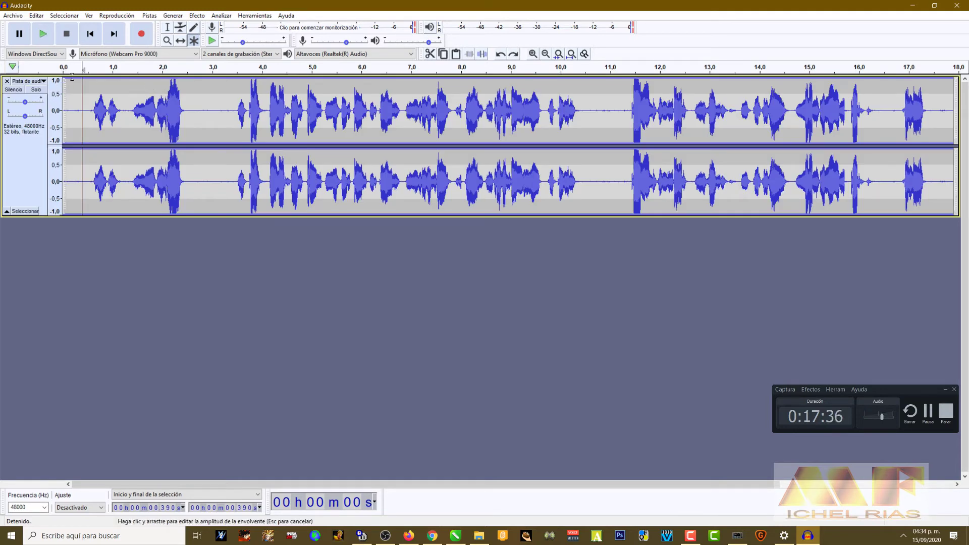
Switch through the Time Shift, Zoom and Draw tools, and play the recording briefly from about 0.4 seconds.
click(182, 41)
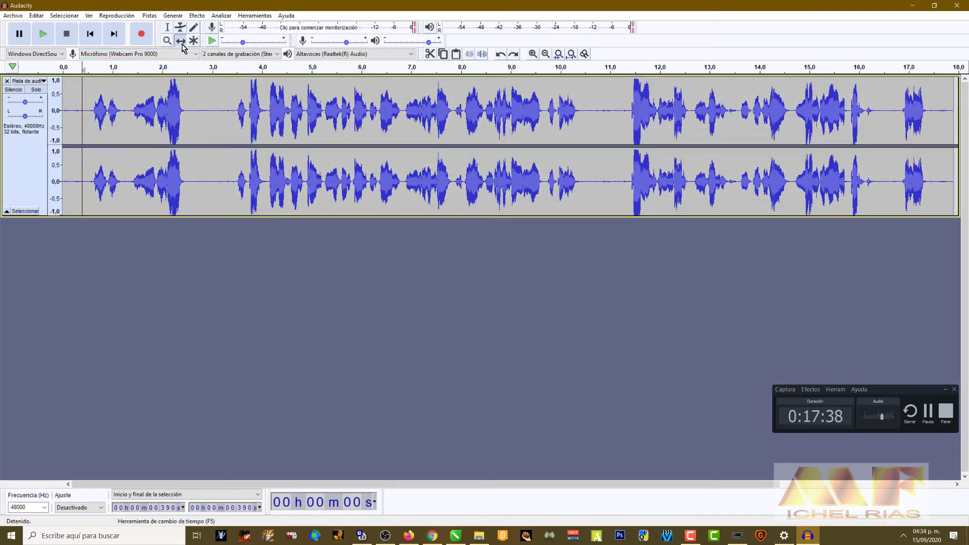
click(170, 41)
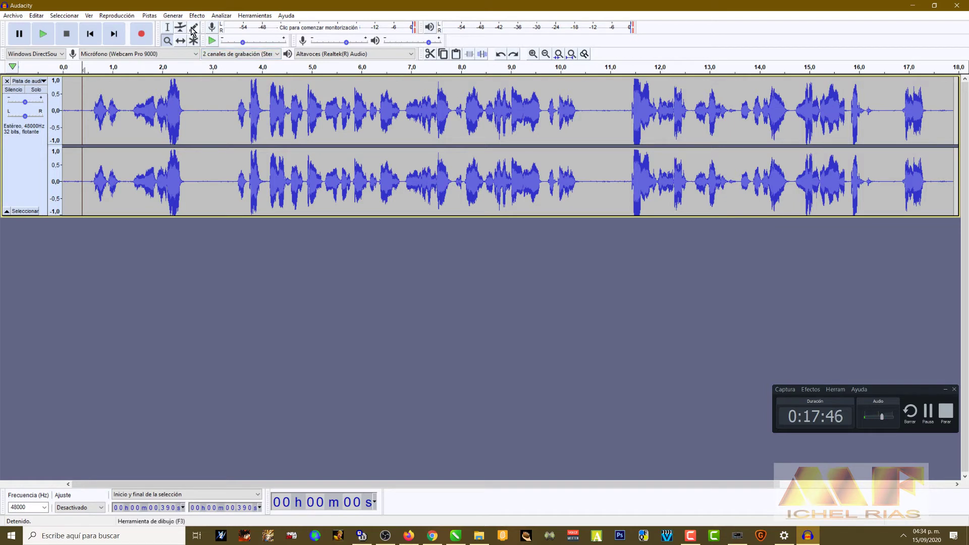
click(193, 29)
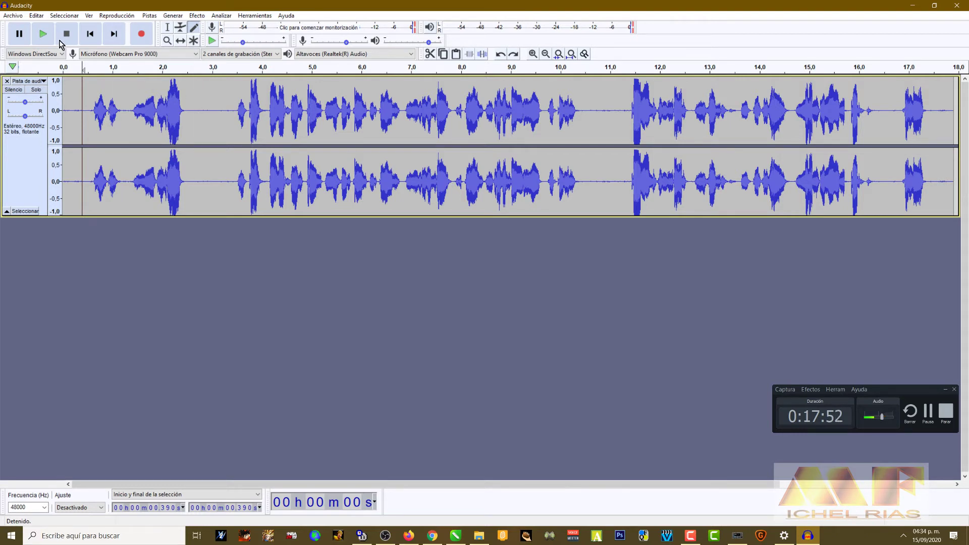
click(43, 34)
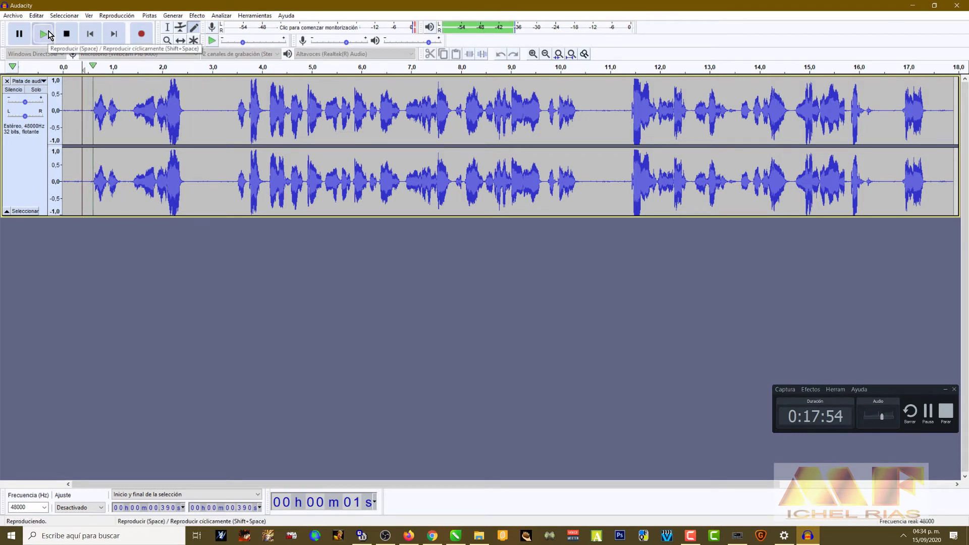
key(space)
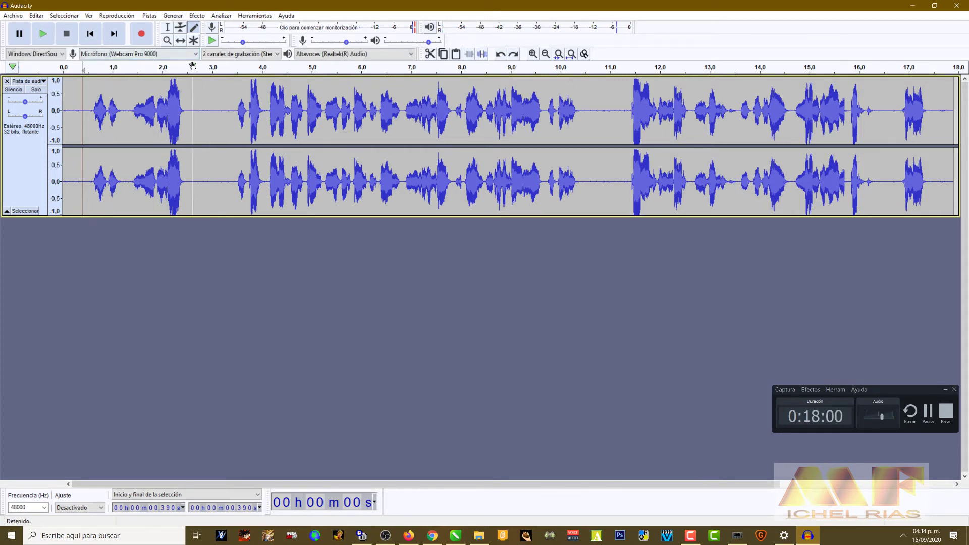
Try several fragments with the Selection tool and select the one from about 1.4 to 2.4 seconds.
click(167, 27)
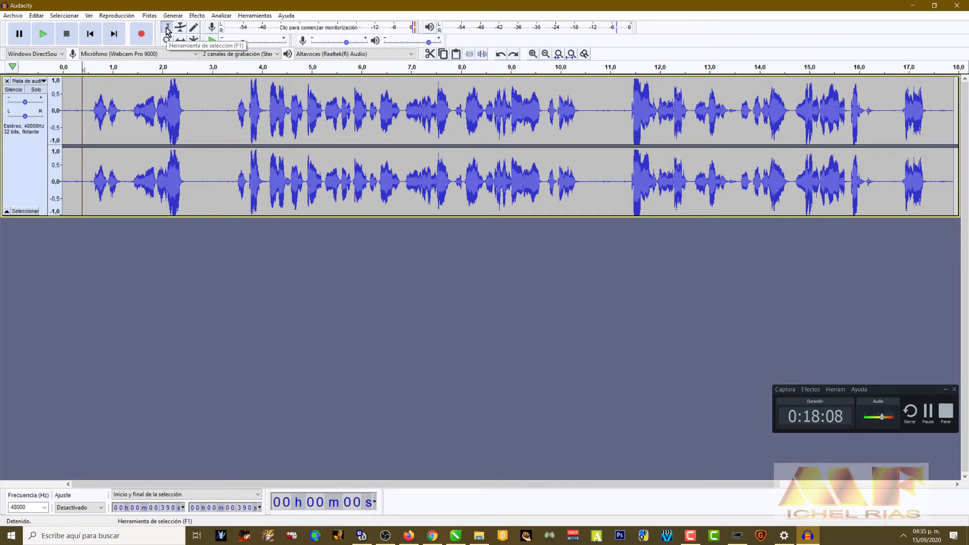
drag(211, 109, 136, 109)
drag(361, 108, 580, 109)
drag(462, 111, 266, 130)
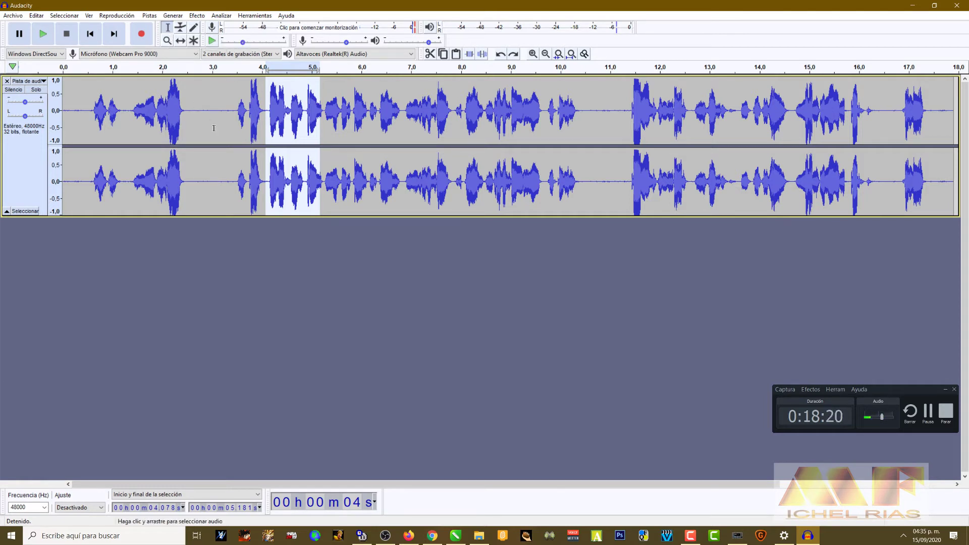
click(191, 128)
drag(188, 128, 133, 117)
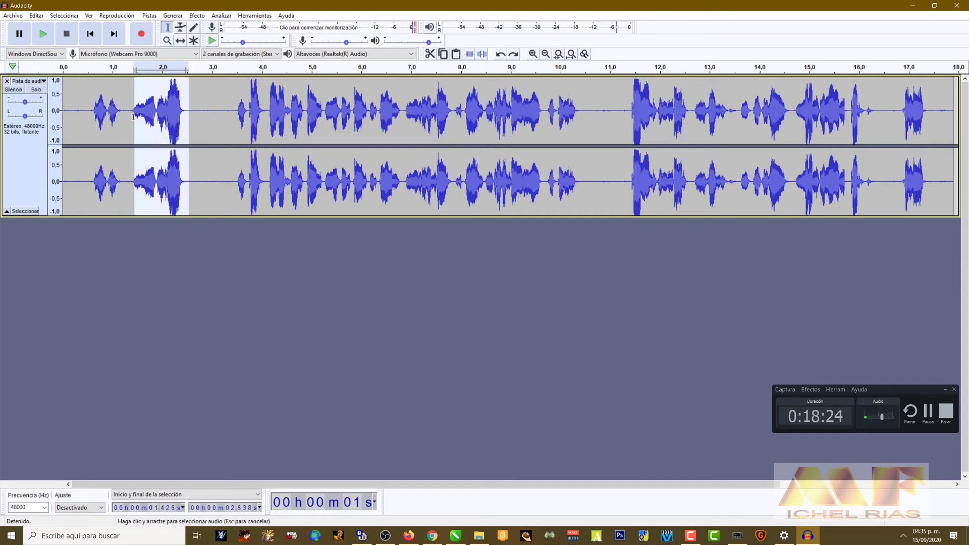
click(196, 125)
drag(182, 110, 133, 111)
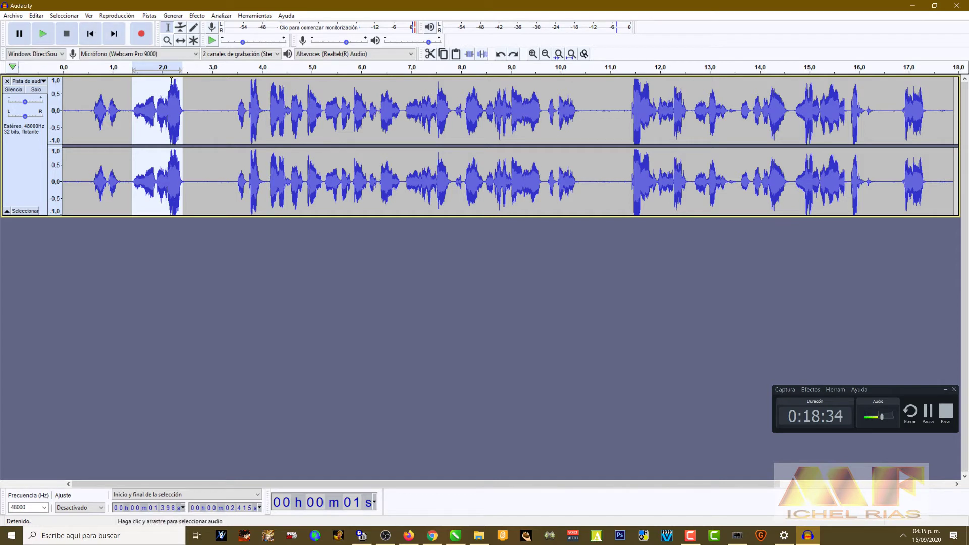
Open the Reverb effect for the selected fragment and preview it with its initial settings.
click(92, 16)
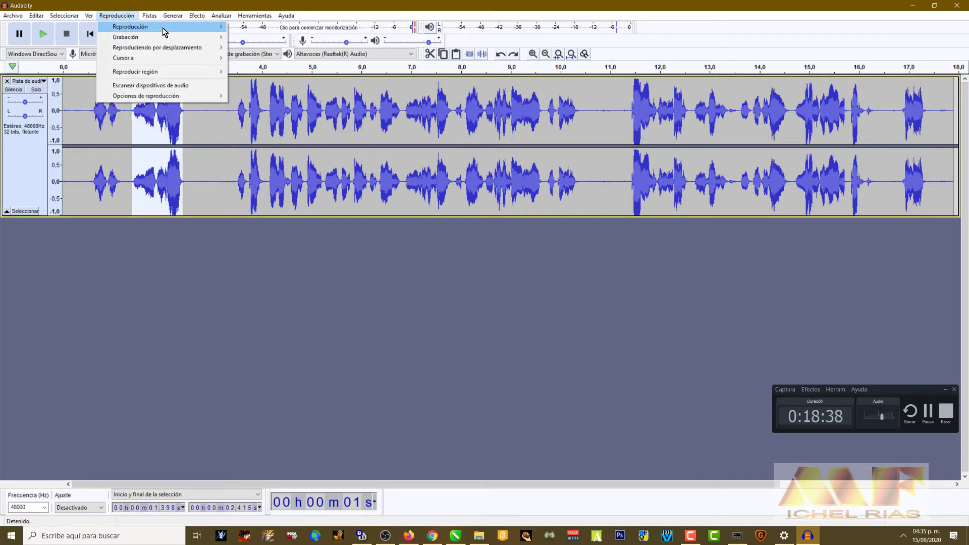
mouse_move(195, 19)
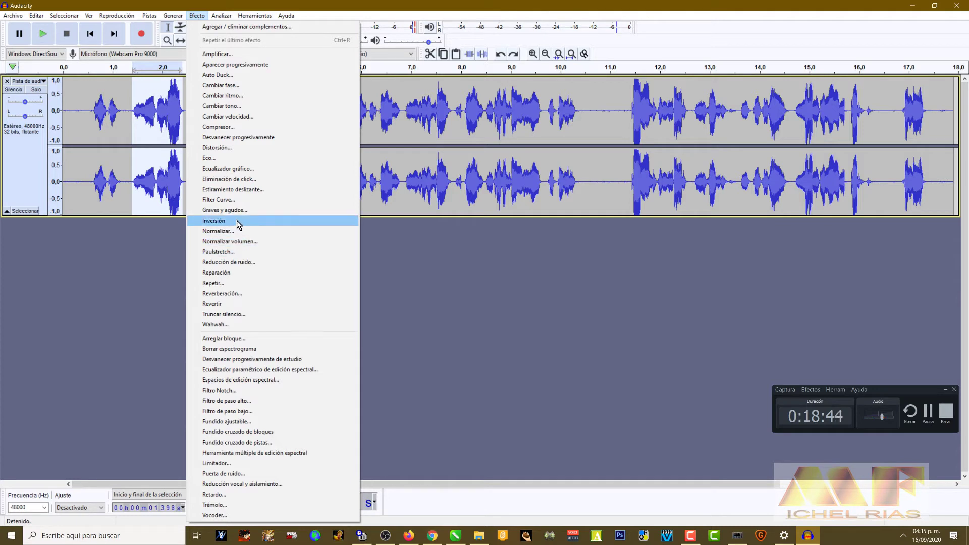
click(234, 296)
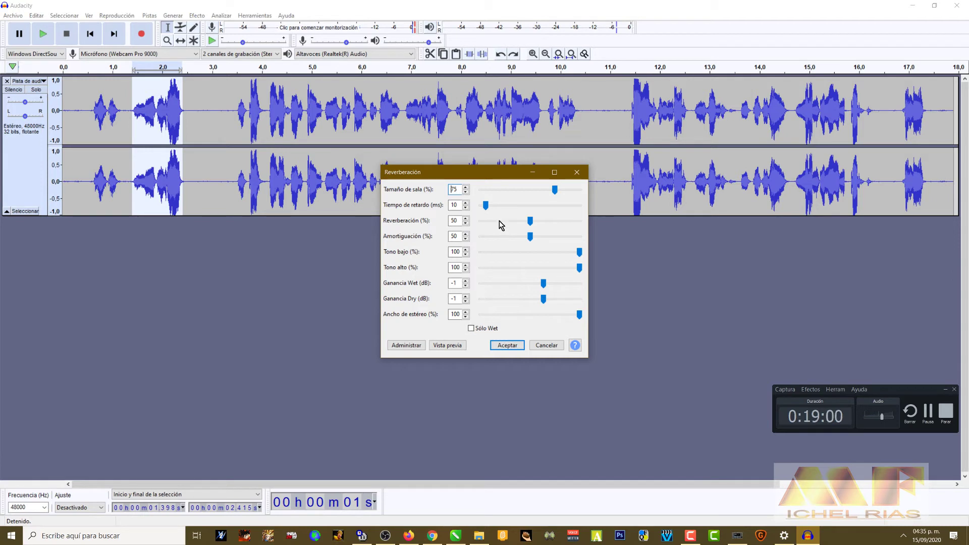
drag(449, 173, 379, 150)
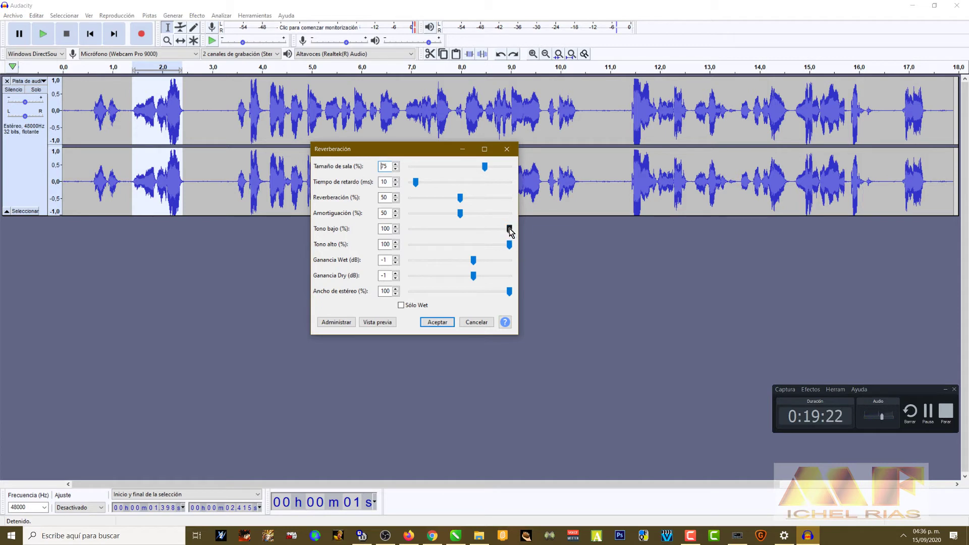
mouse_move(510, 229)
mouse_down()
mouse_move(474, 234)
mouse_move(519, 239)
mouse_up()
click(380, 326)
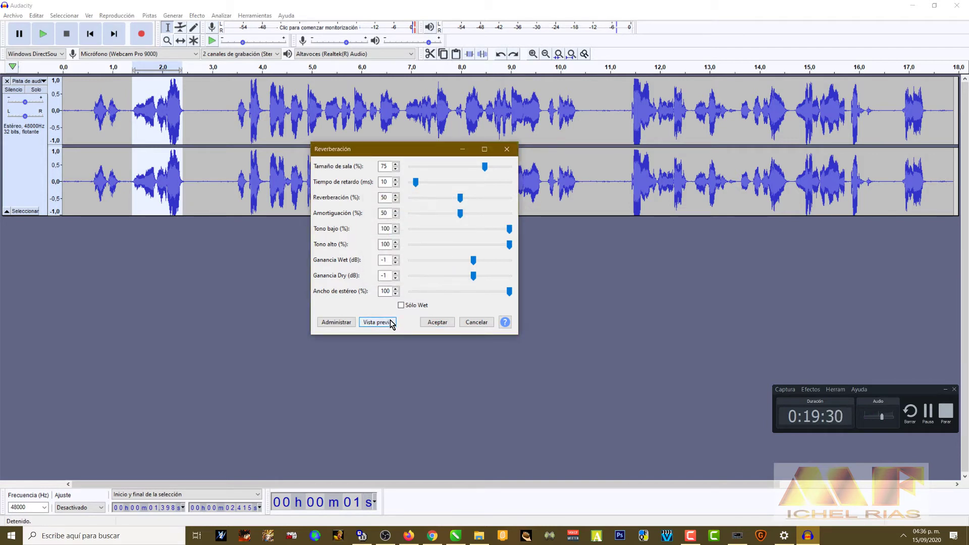
click(389, 324)
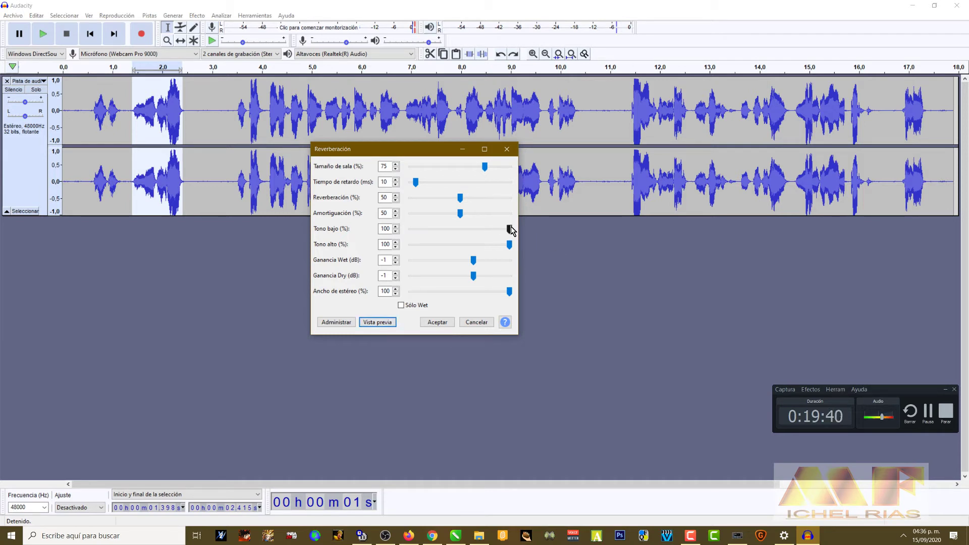
Lower the reverb's low tone to 13% and on to 0%, previewing the fragment at each value.
drag(510, 229, 424, 230)
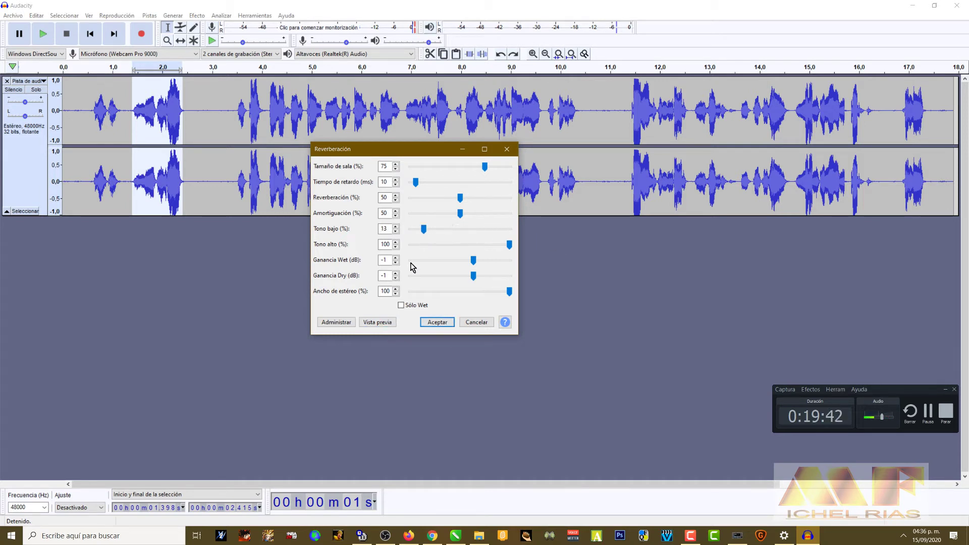
click(385, 321)
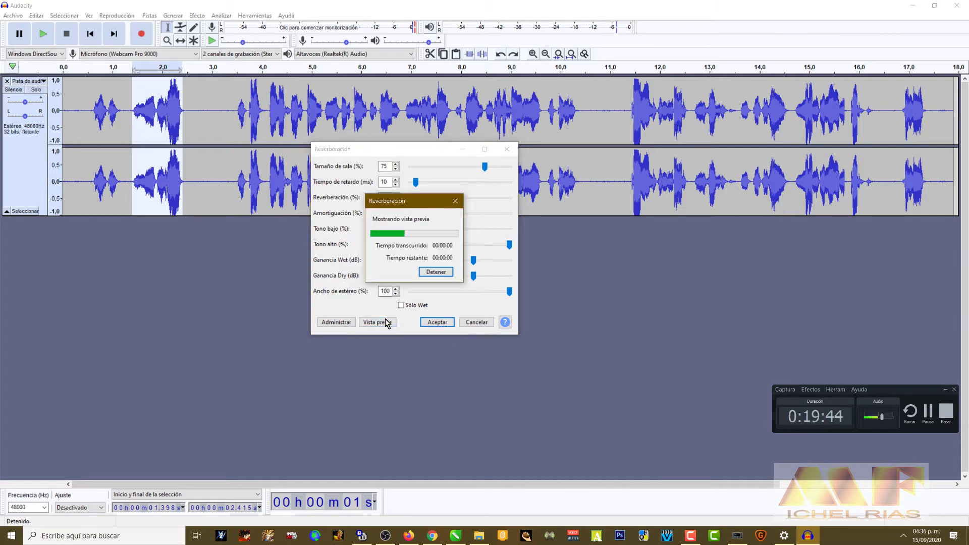
click(378, 323)
drag(423, 230, 386, 233)
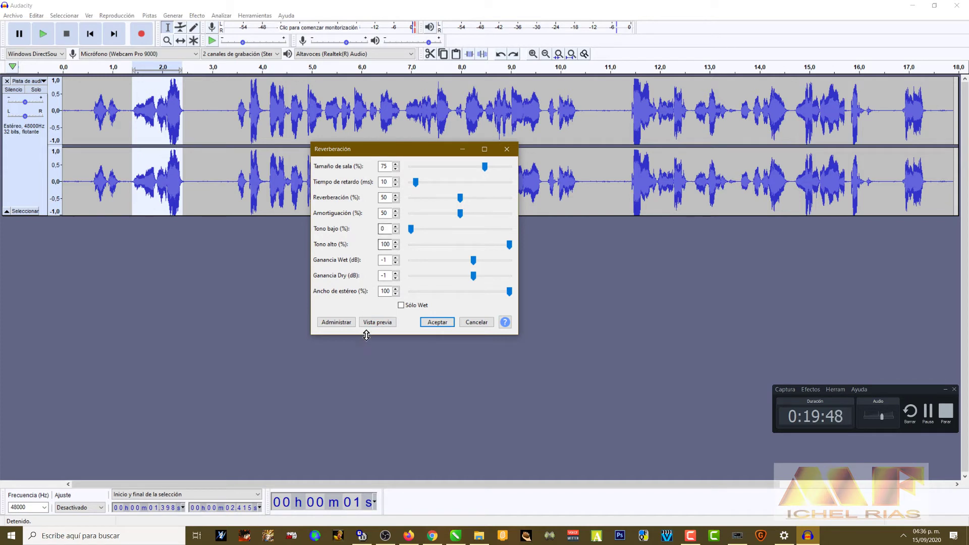
click(384, 322)
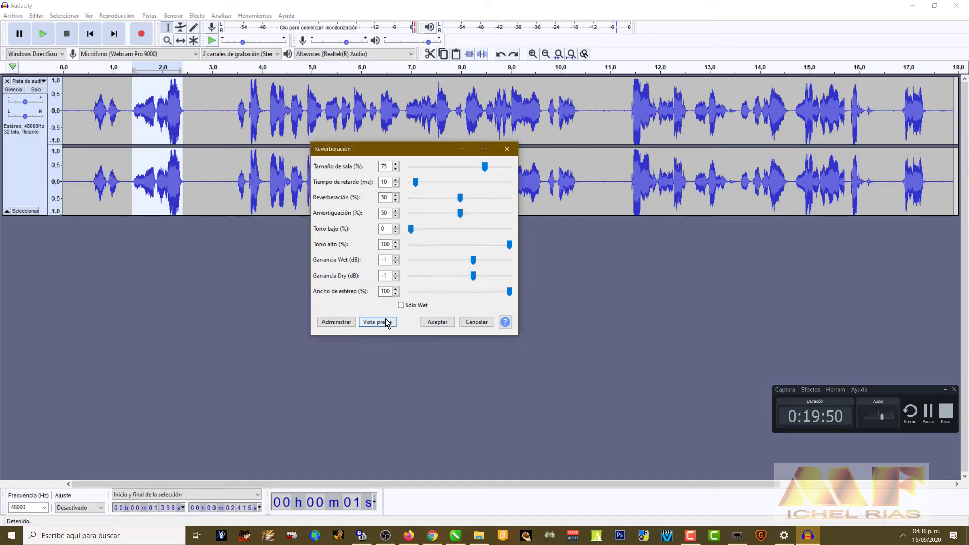
click(387, 323)
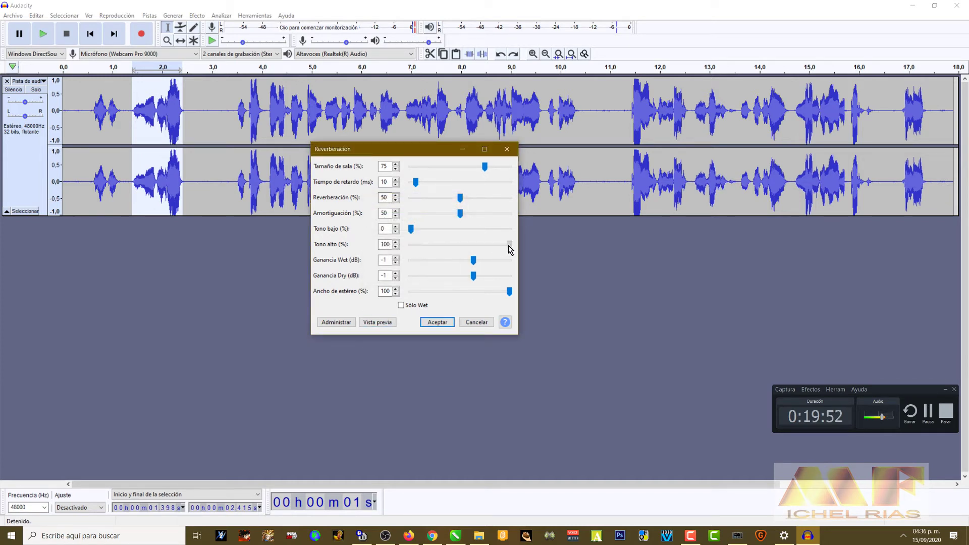
Preview the reverb with high tone at 0%, set high tone to 95% and low tone to 50%, and cancel the effect.
drag(510, 250, 411, 251)
click(382, 323)
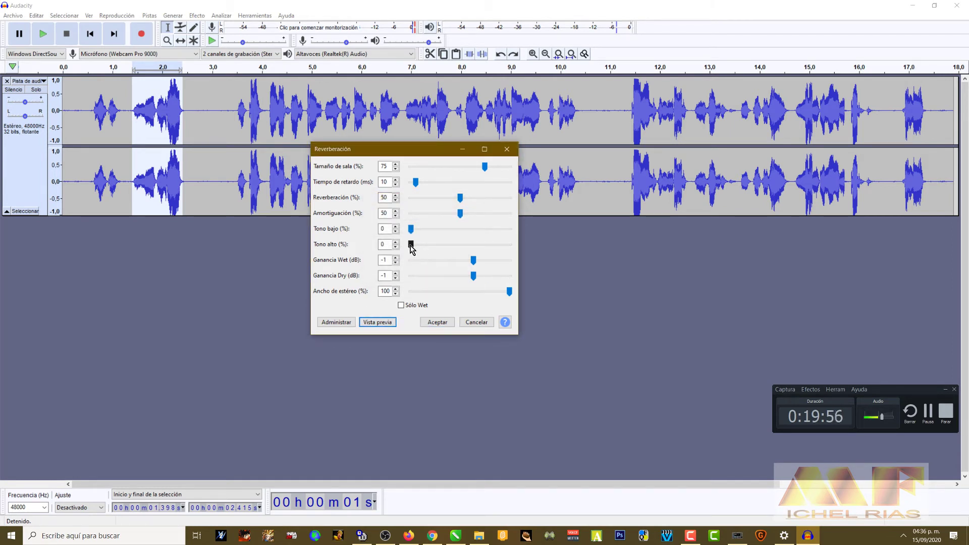
drag(411, 244, 460, 229)
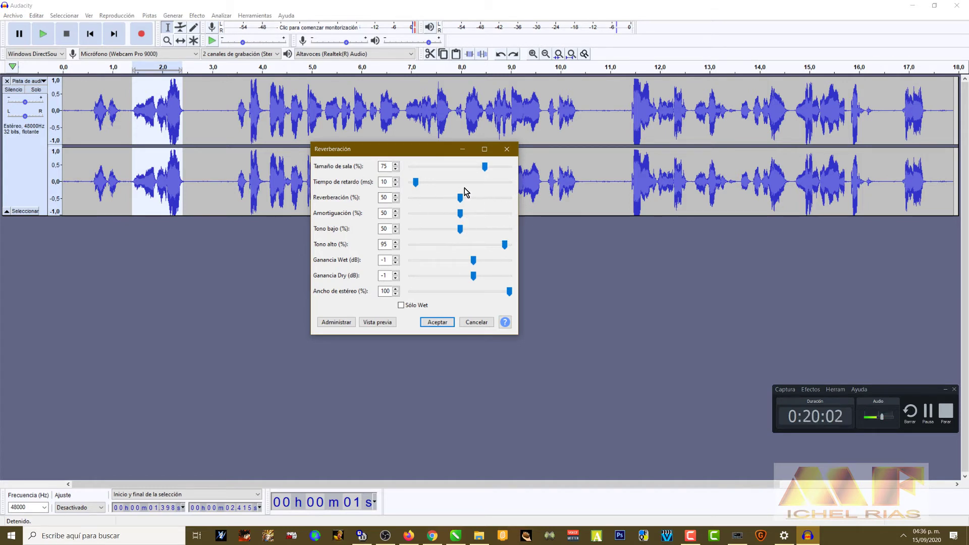
click(477, 322)
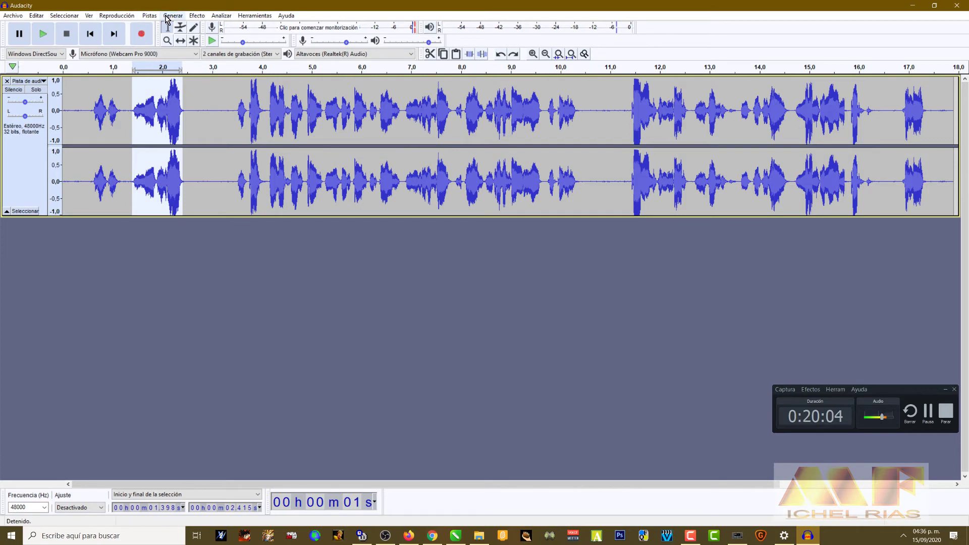
Preview the Wahwah effect on the selected fragment with its initial settings and close it without applying.
click(197, 15)
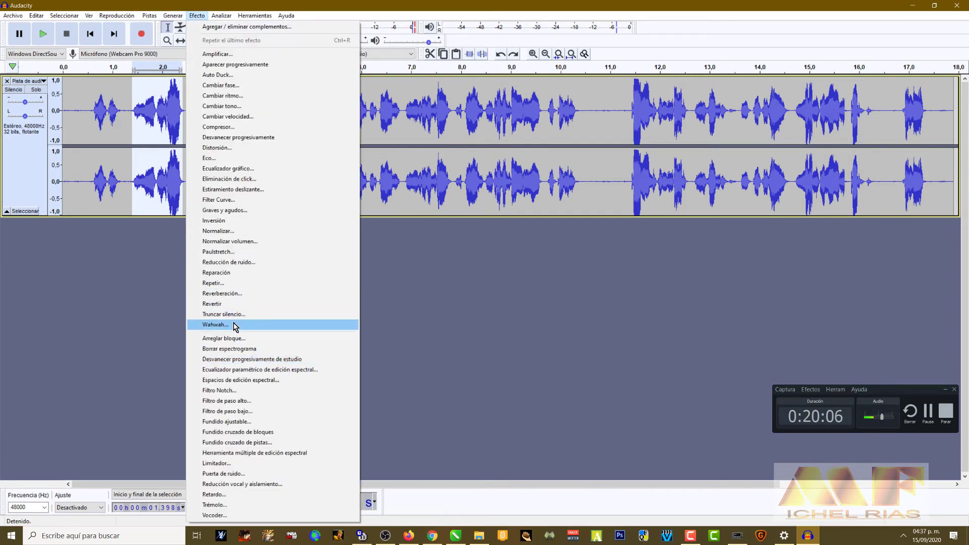
click(237, 326)
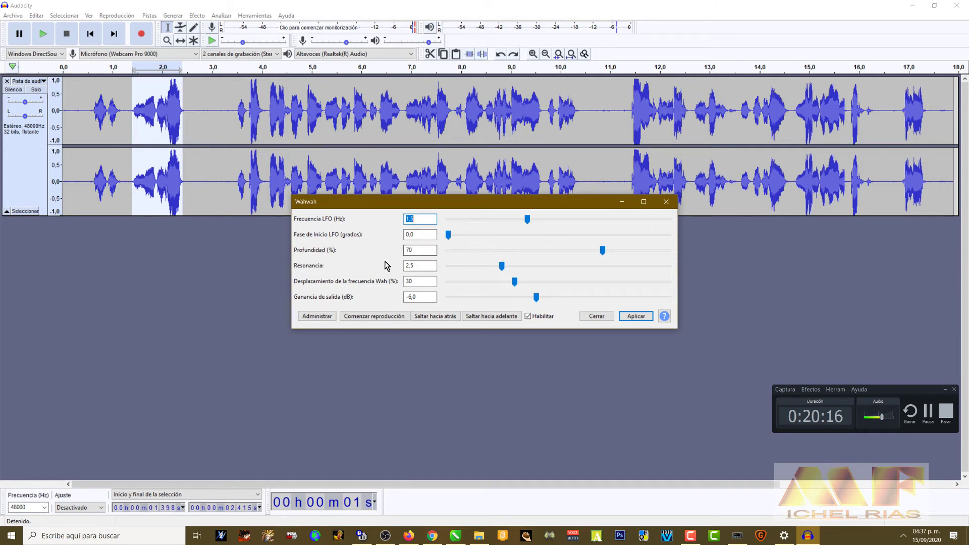
click(372, 320)
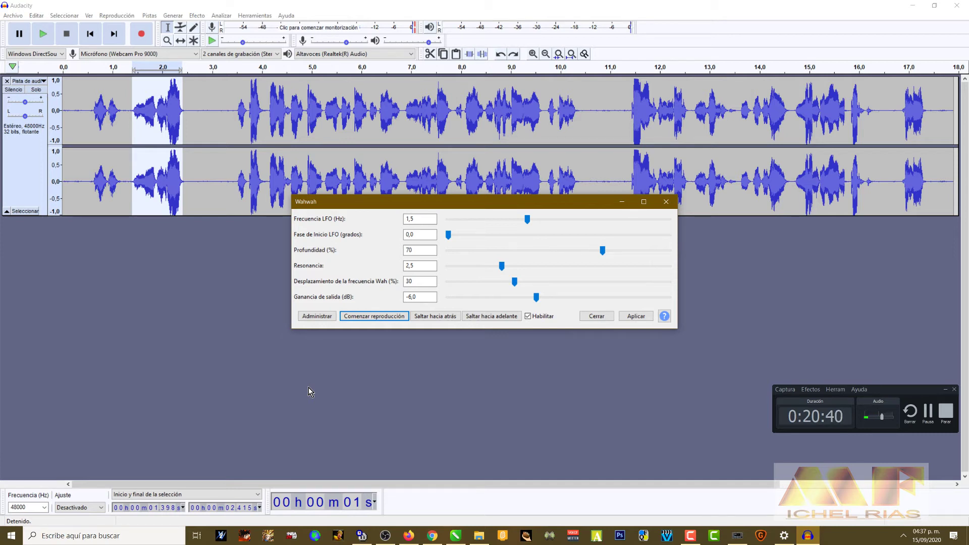
key(Escape)
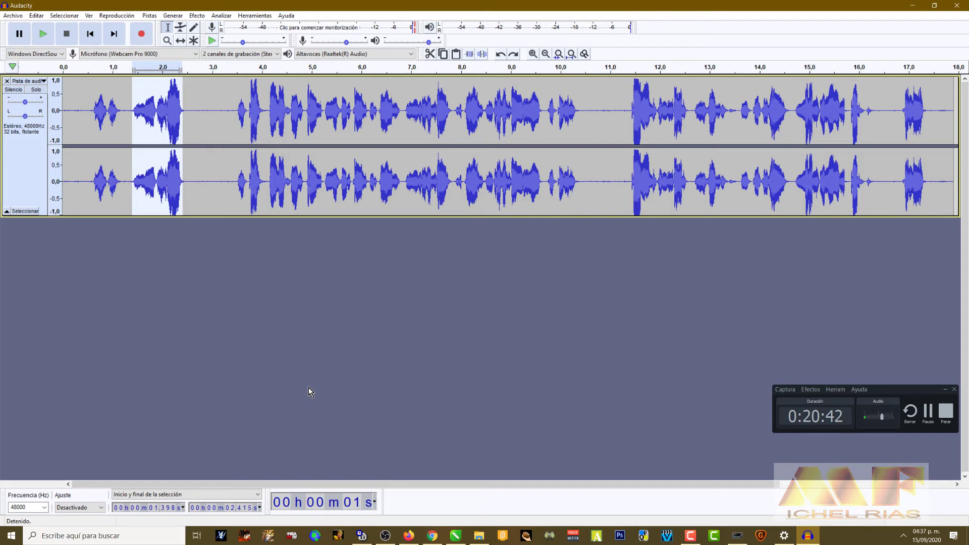
Play the selected fragment, try a selection from about 3.6 to 10.7 seconds, and select the whole track.
click(45, 34)
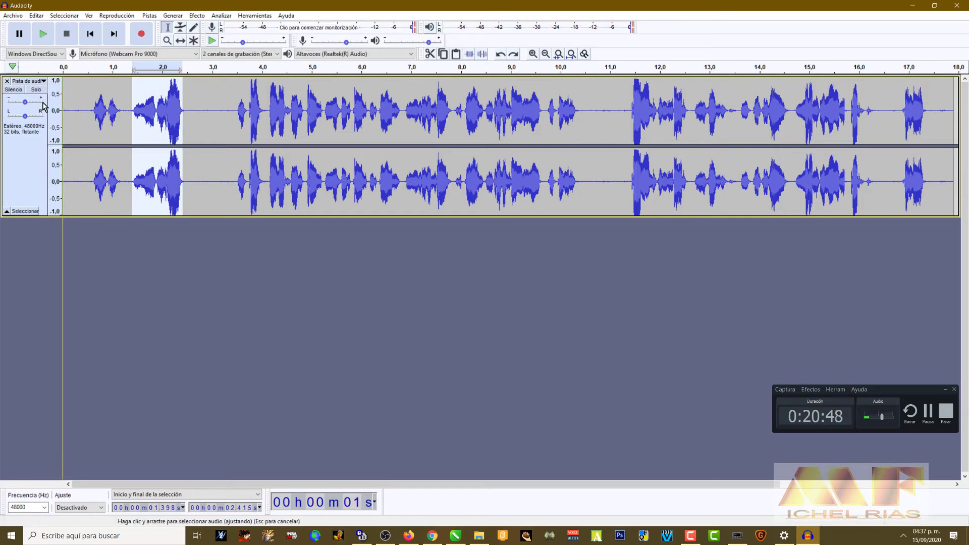
drag(596, 121, 242, 136)
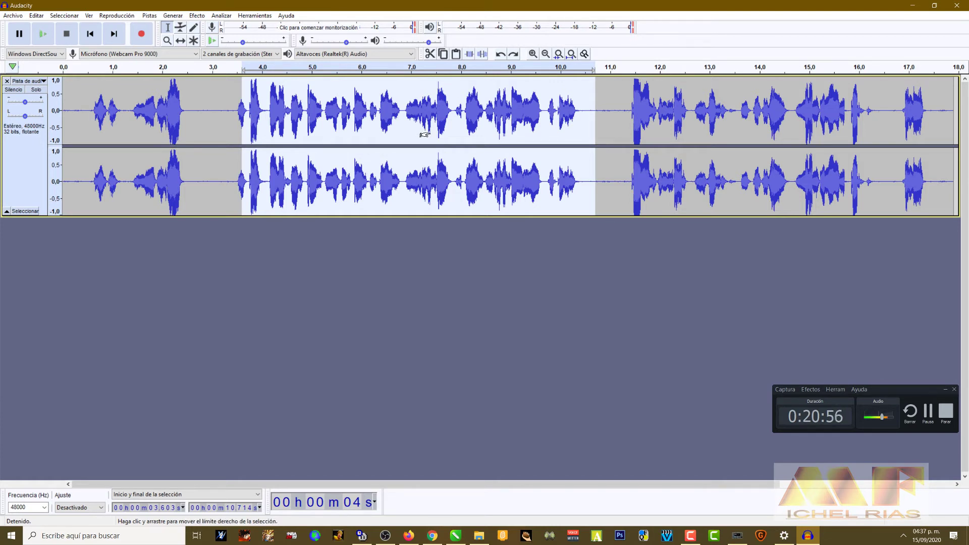
double_click(424, 135)
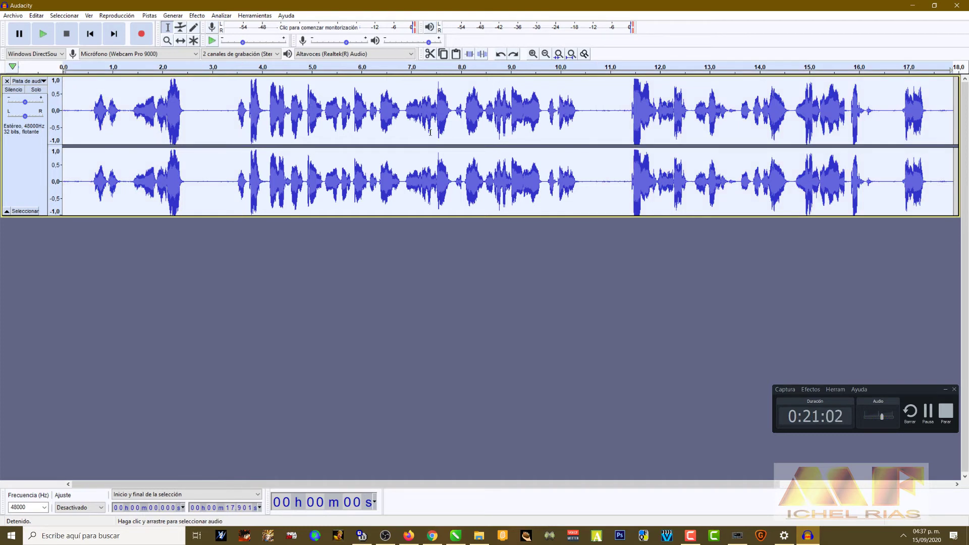
Delete all the selected audio from the track and undo the deletion.
key(Delete)
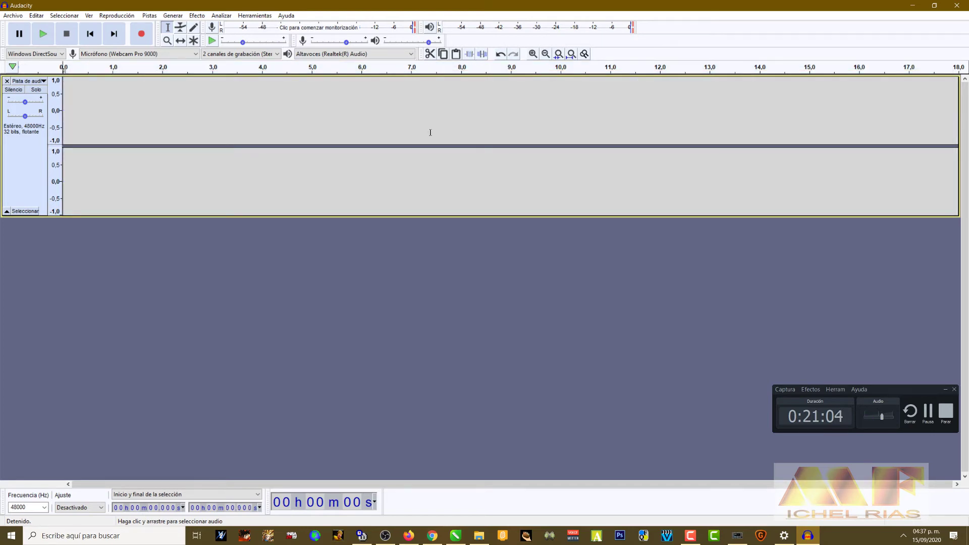
click(501, 54)
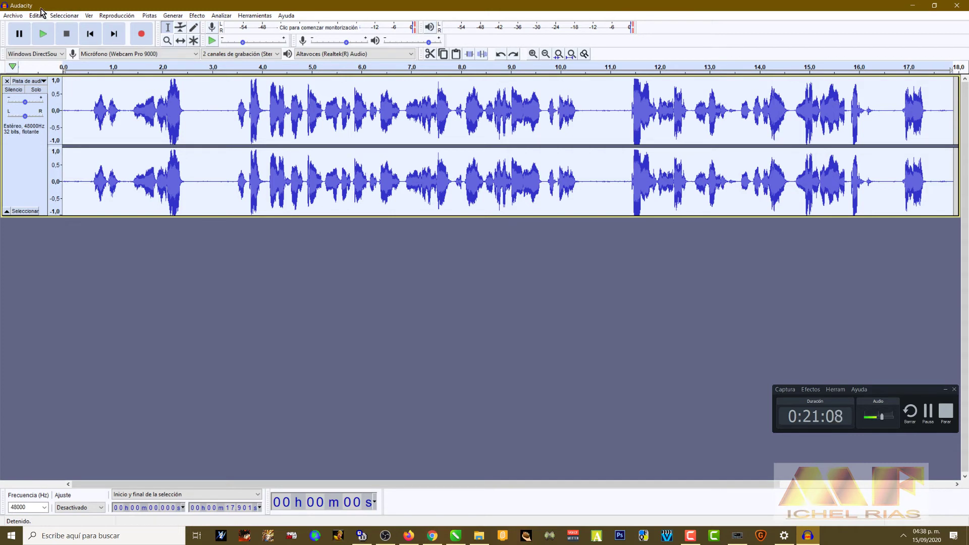
click(18, 16)
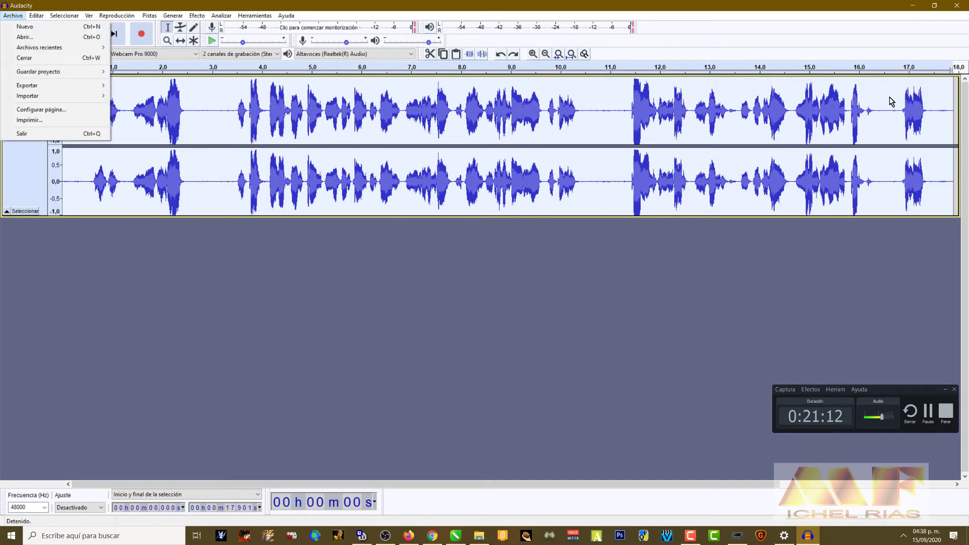
click(477, 121)
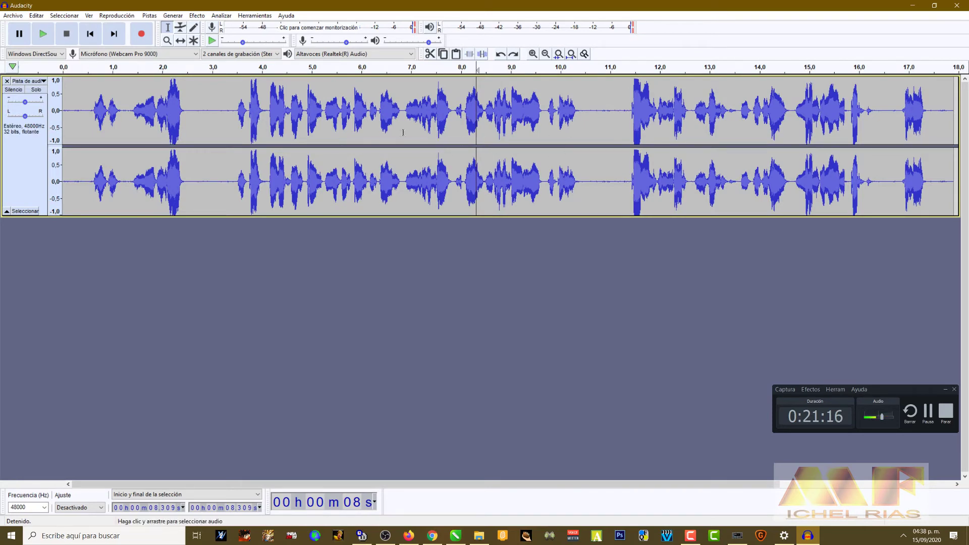
click(199, 16)
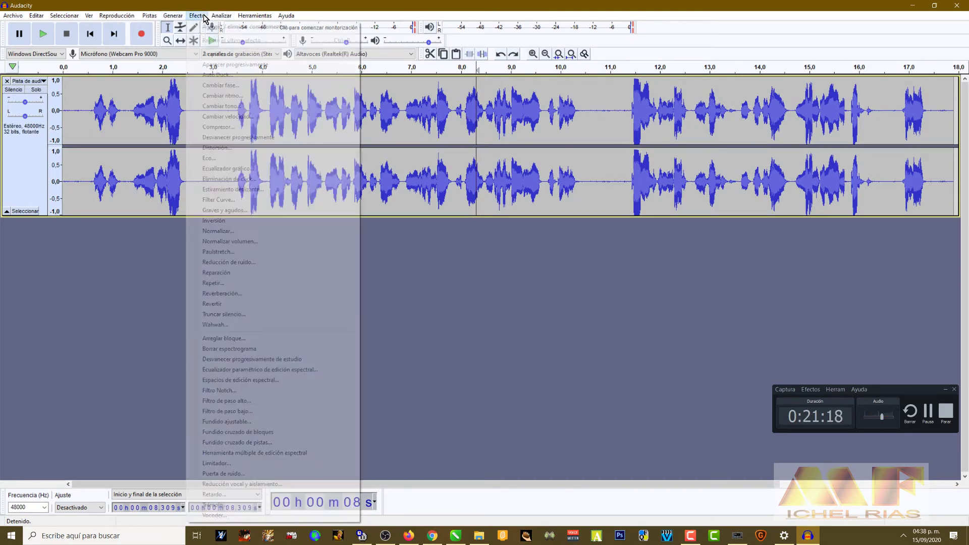
click(556, 110)
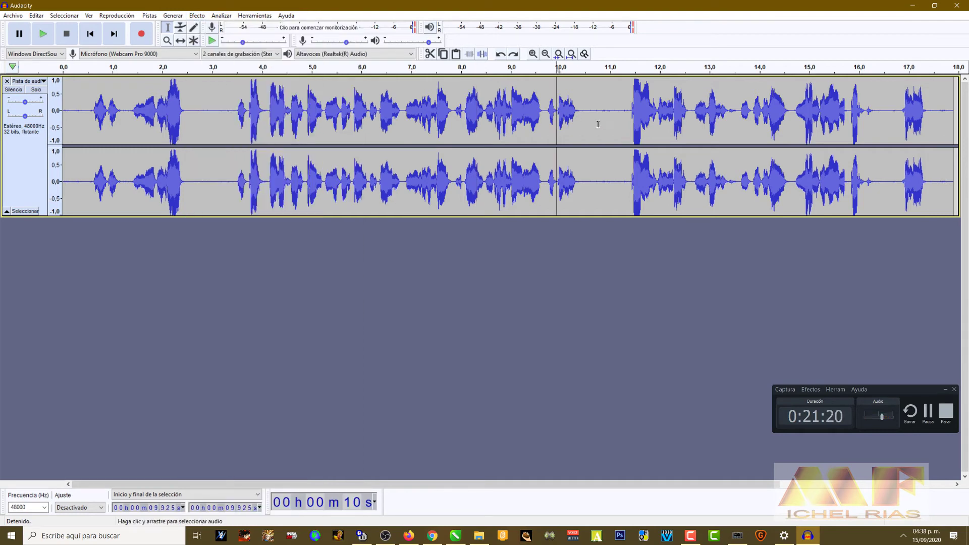
Select the audio from about 3.3 to 10.8 seconds, preview the Noise Gate (Puerta de ruido) effect on it, and cancel the effect.
drag(599, 124, 229, 121)
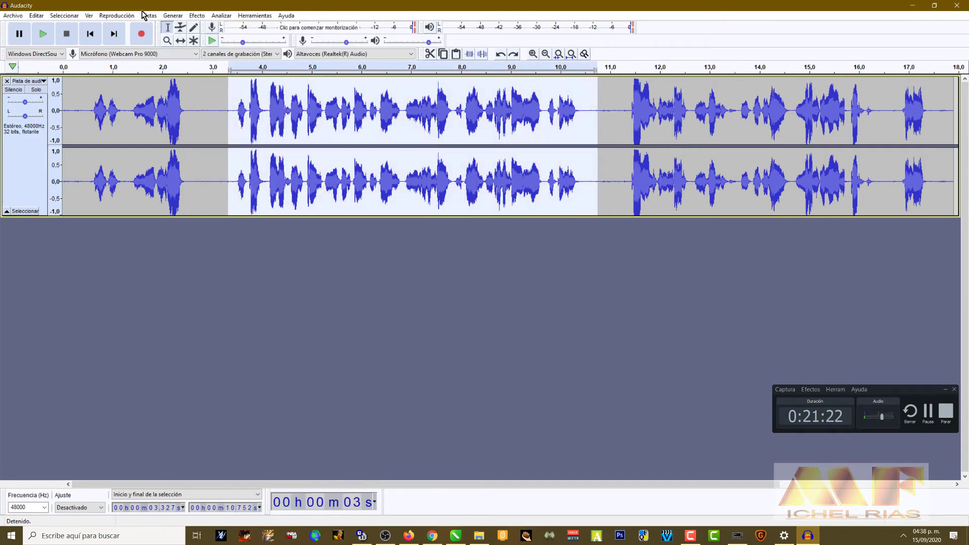
click(197, 16)
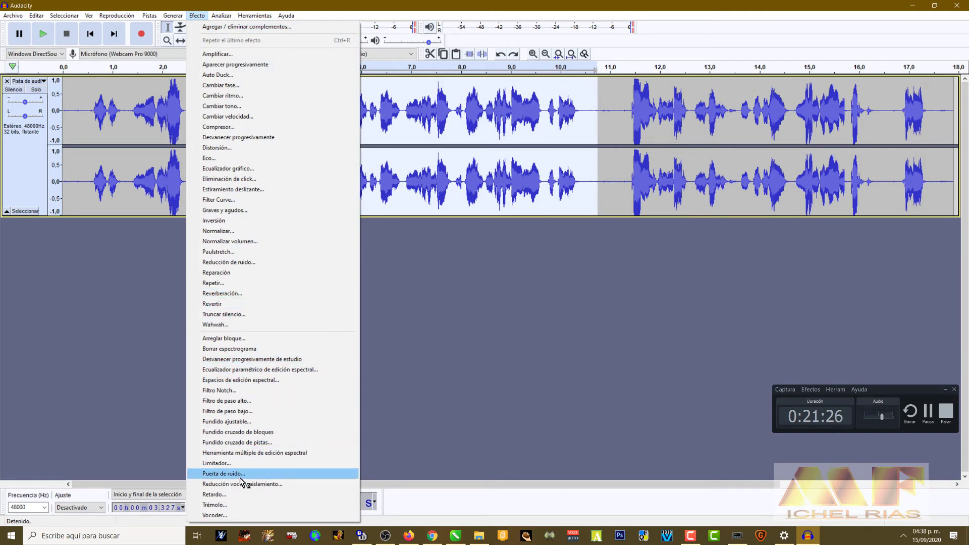
click(224, 474)
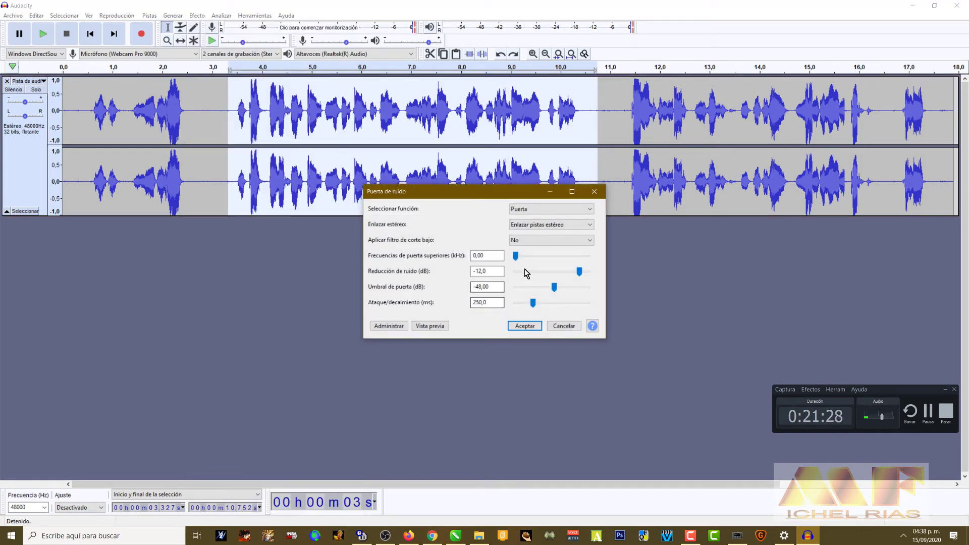
click(421, 329)
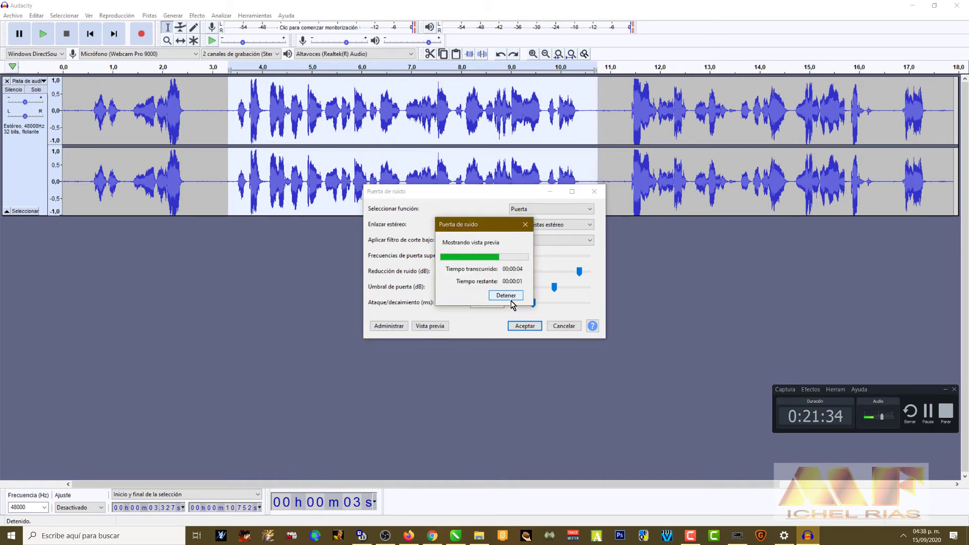
click(589, 209)
click(564, 326)
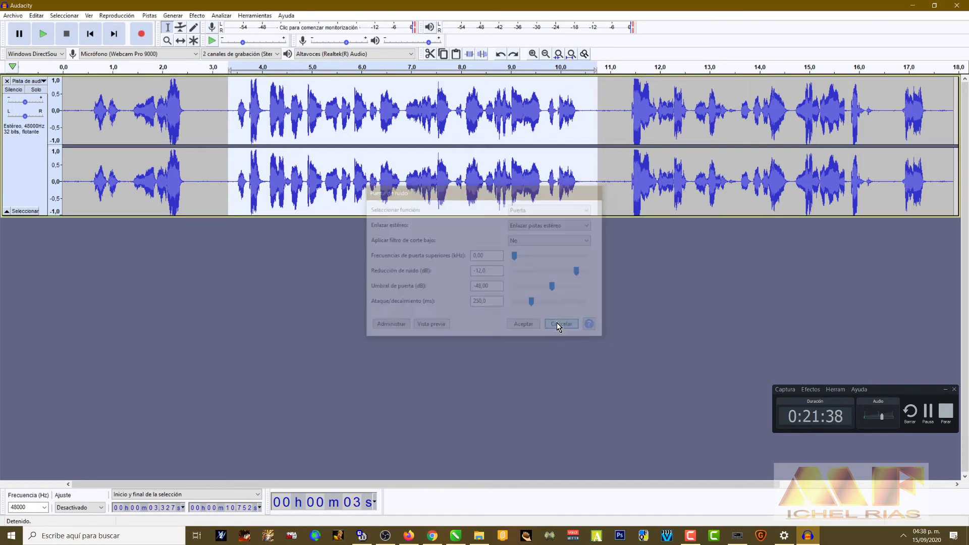
Start the Distortion (Distorsión) effect on the selected fragment and preview it with the Recorte fuerte type.
click(197, 16)
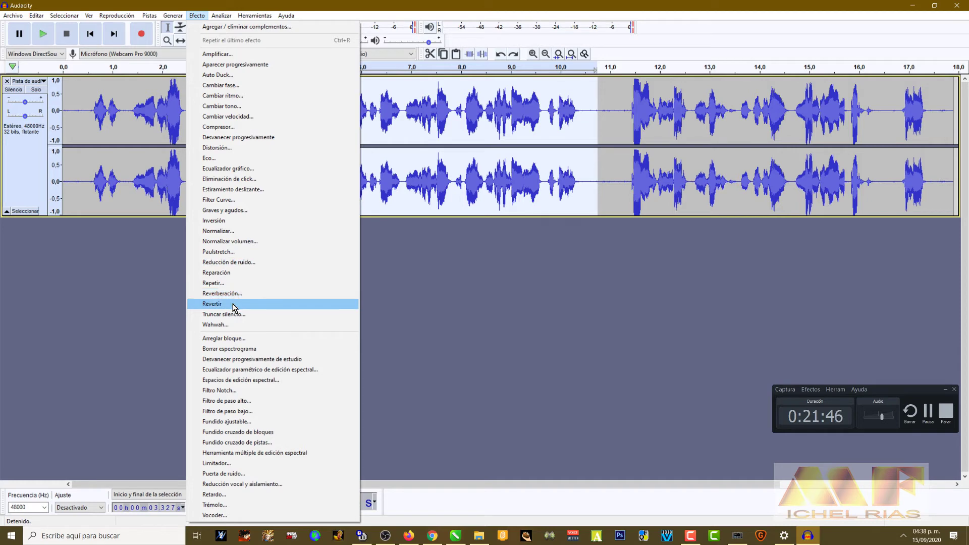
click(217, 148)
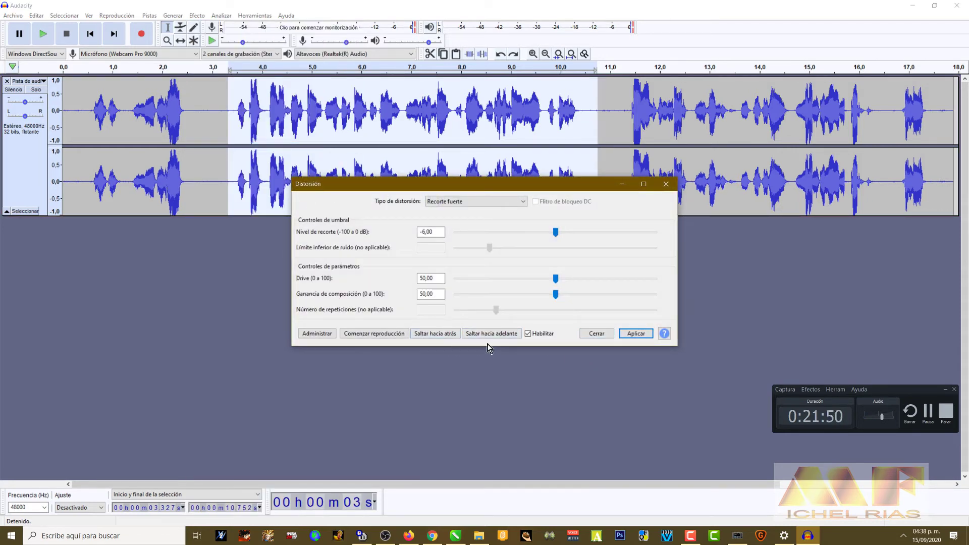
click(366, 336)
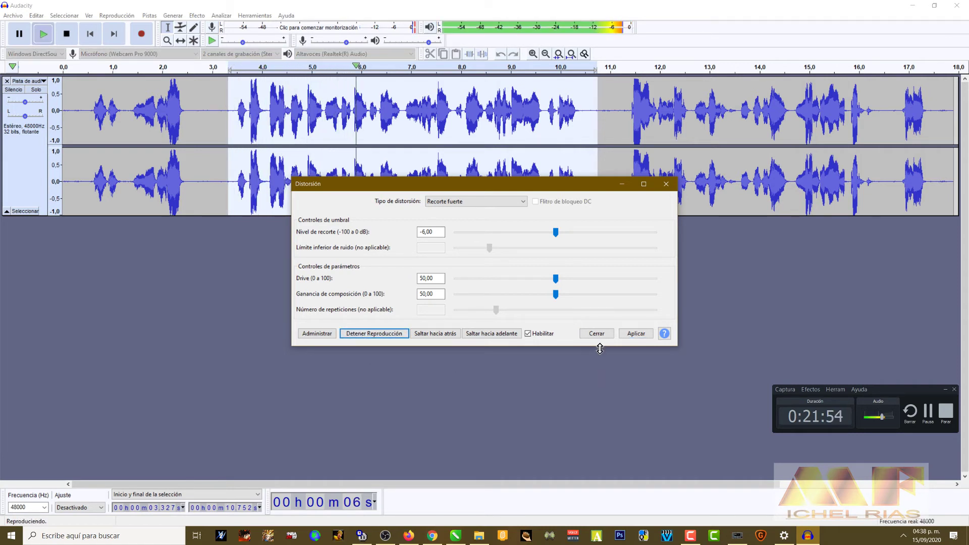
click(373, 334)
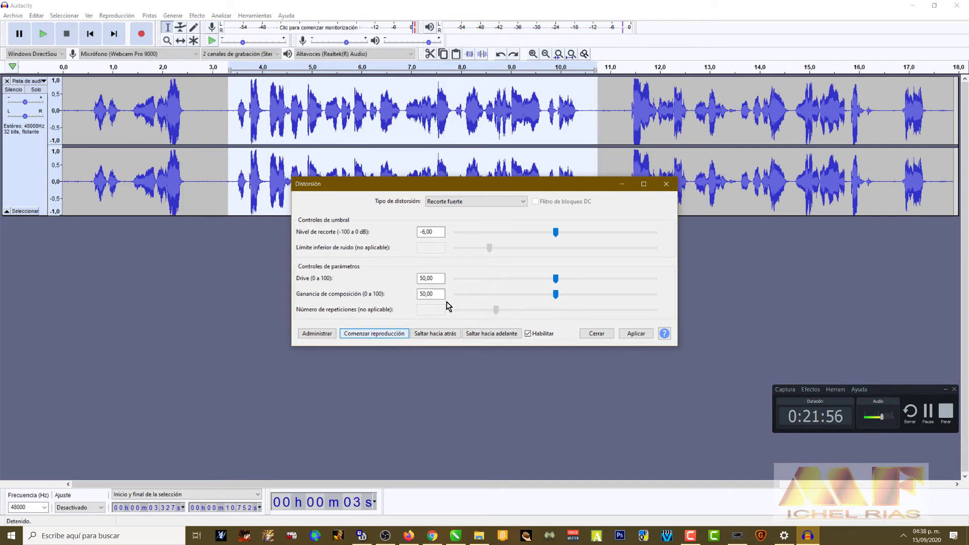
Set the distortion type to Recorte suave and preview the fragment with it.
click(485, 202)
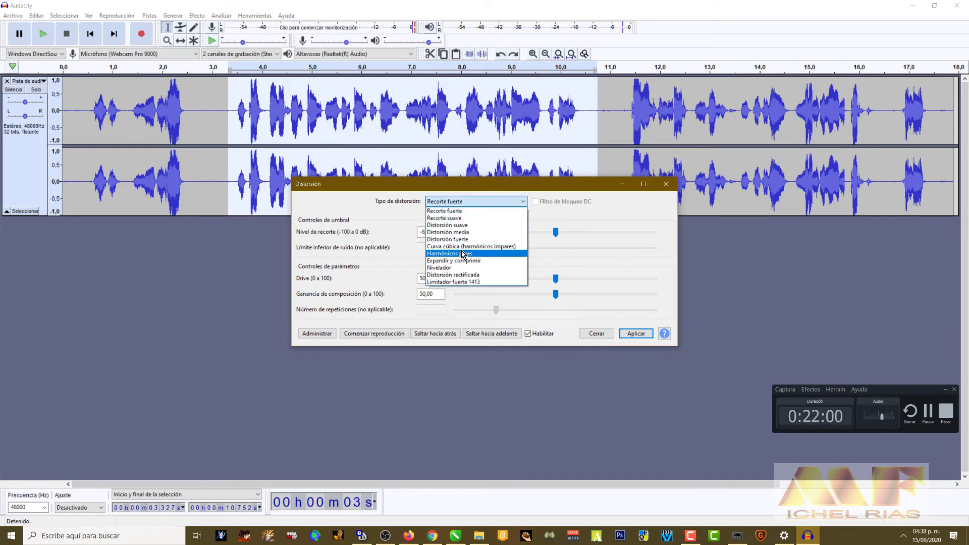
click(453, 218)
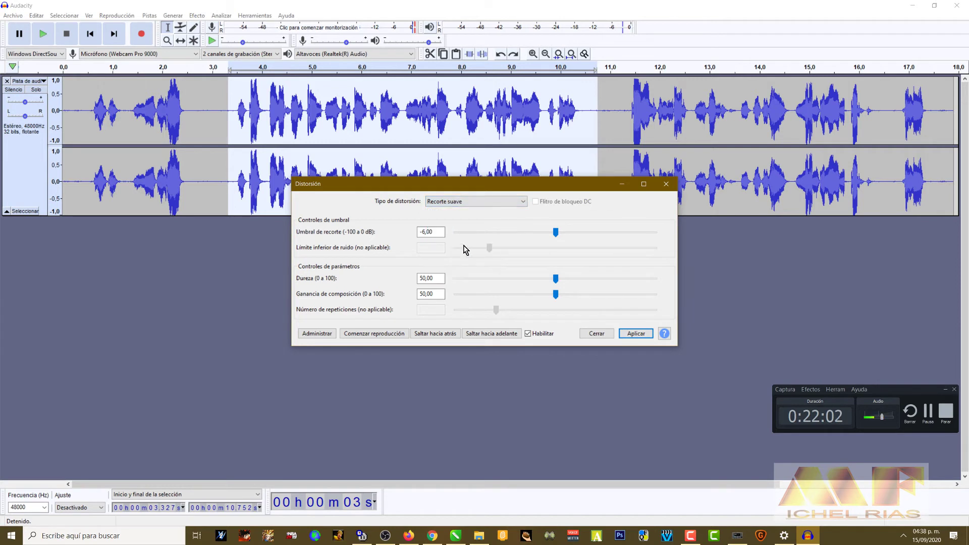
click(384, 334)
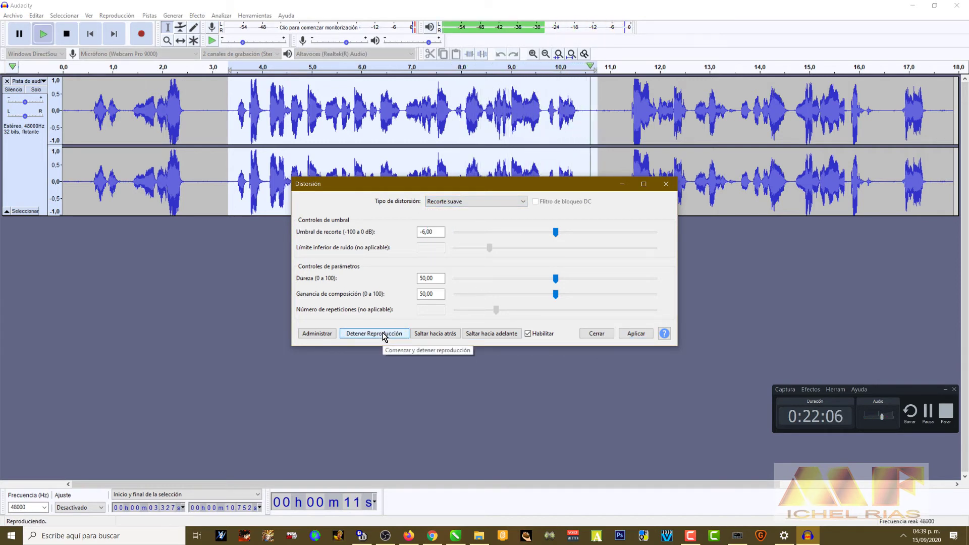
click(374, 334)
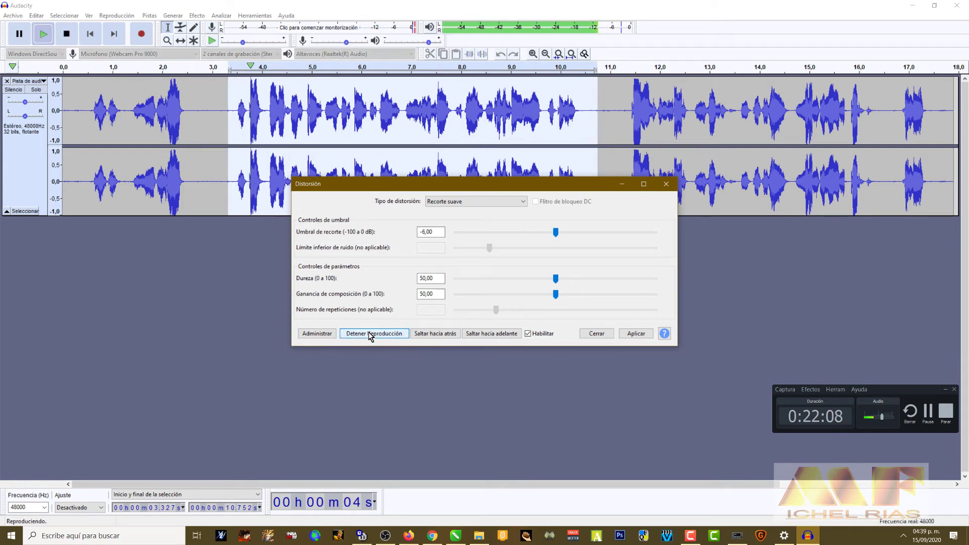
click(372, 334)
Set the distortion type to Distorsión rectificada, preview the fragment, and close the effect without applying it.
click(492, 201)
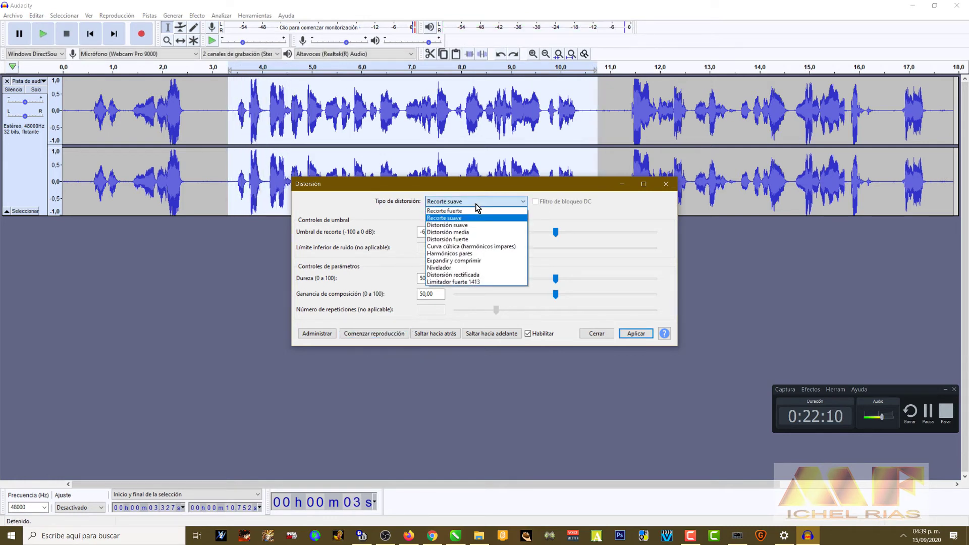
click(469, 275)
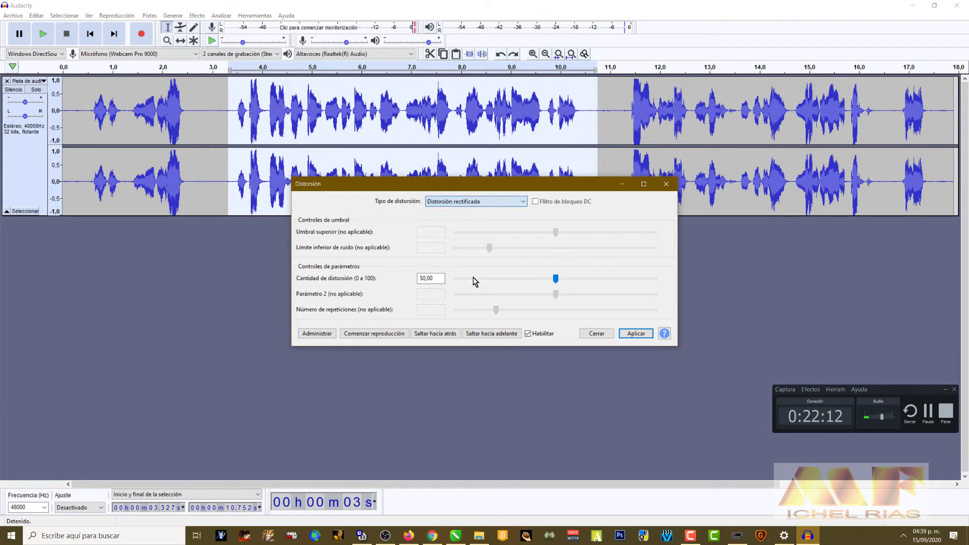
click(389, 335)
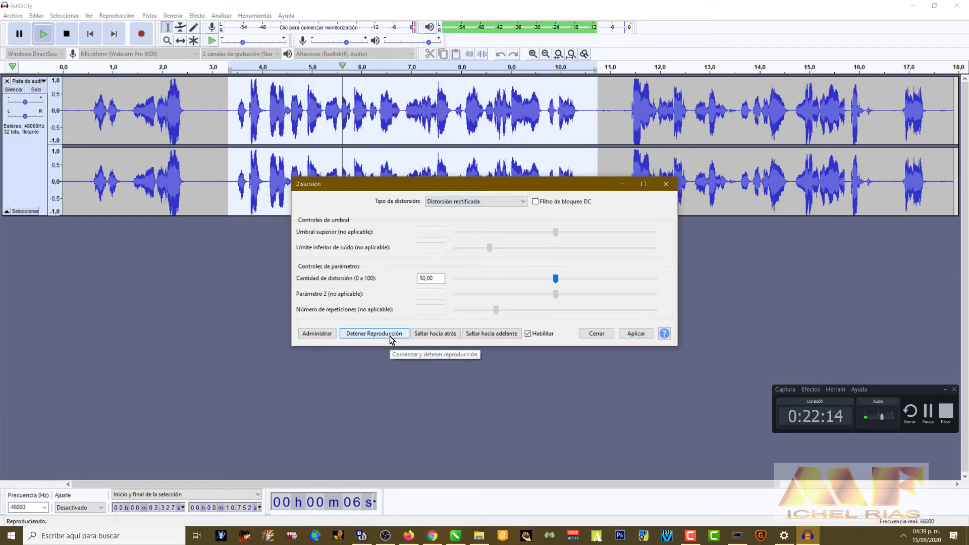
click(390, 336)
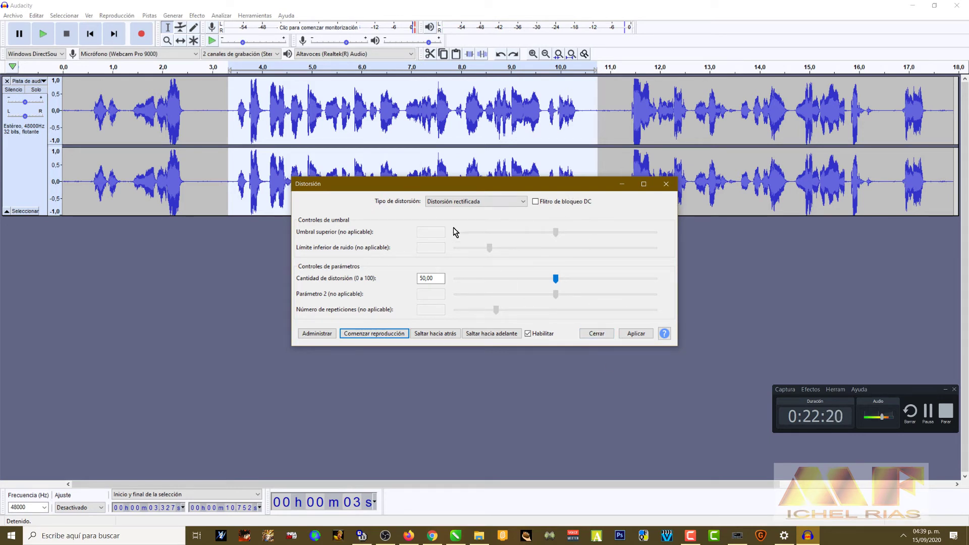
click(667, 185)
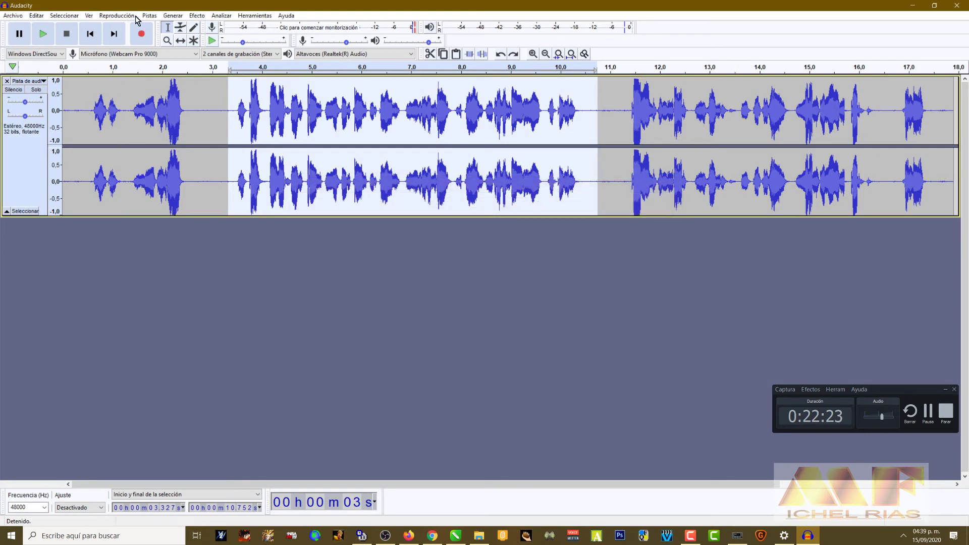
Review the export formats available for the audio, then clear the track selection.
click(17, 16)
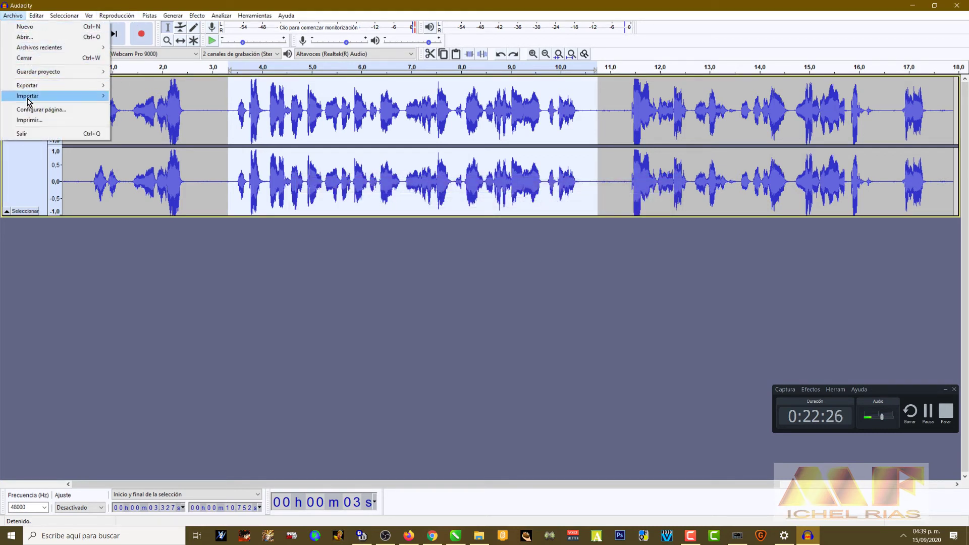
mouse_move(40, 91)
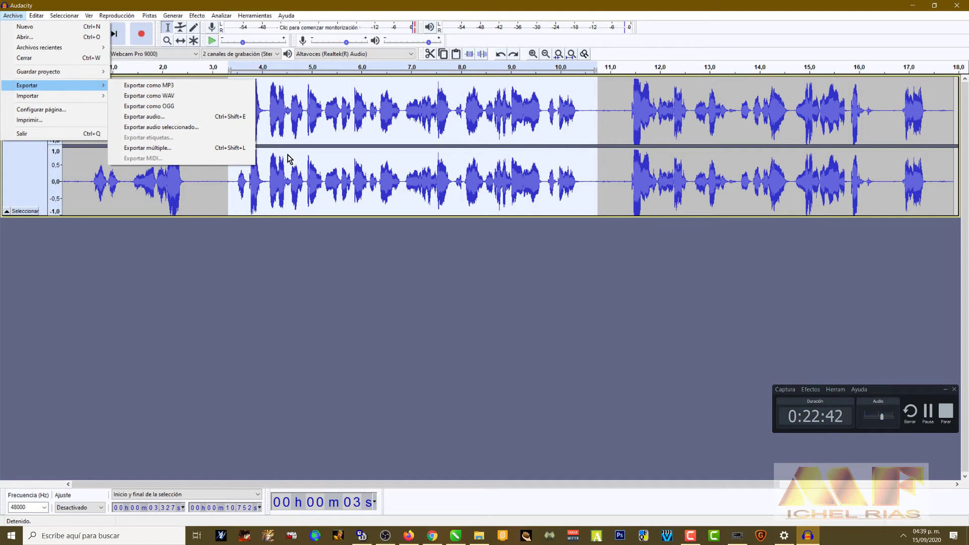
click(290, 258)
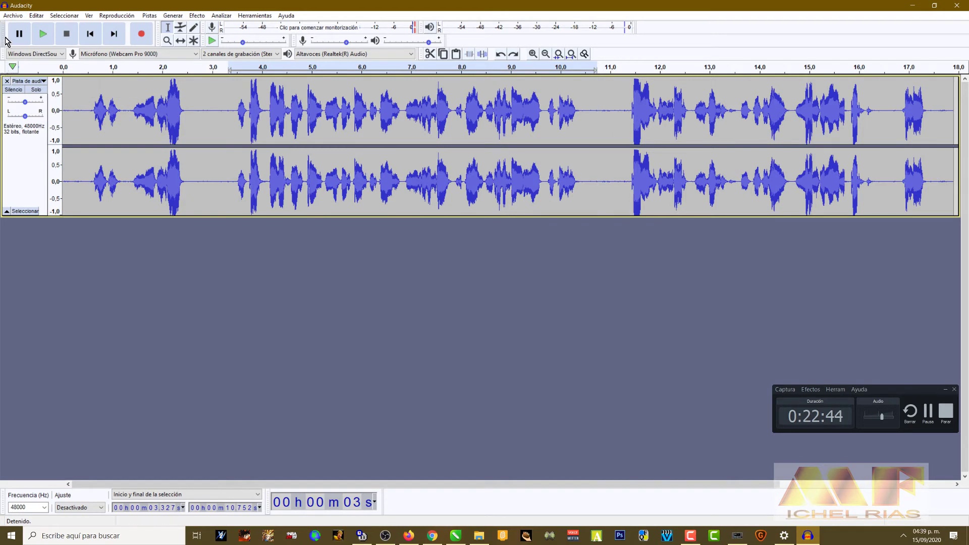
Set up an MP3 export of the recording to the Desktop (Escritorio), keeping the variable speed at Rápida.
click(14, 16)
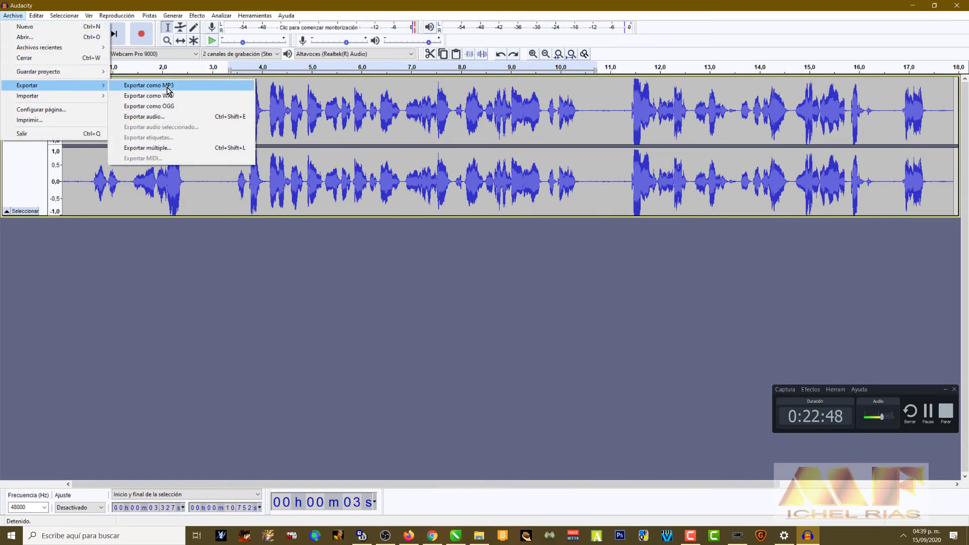
click(174, 87)
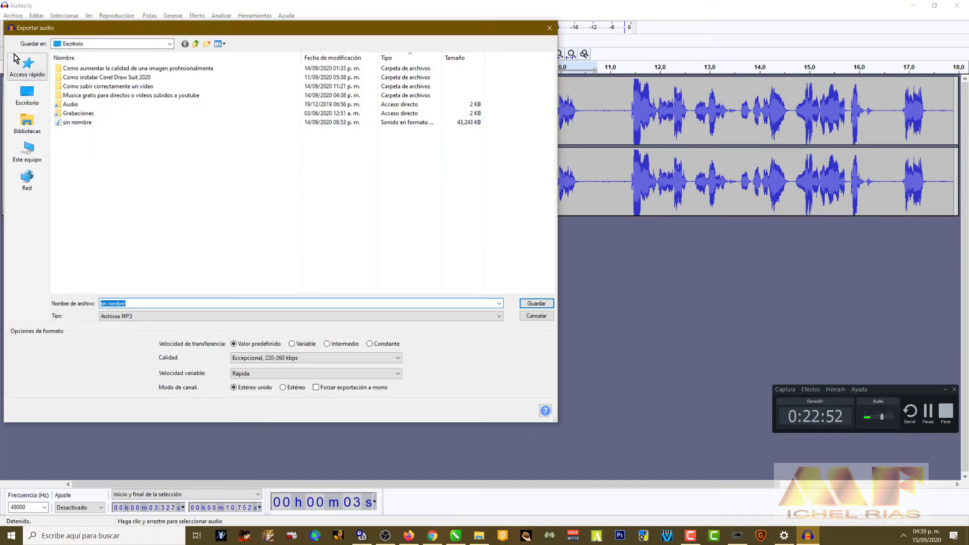
click(27, 95)
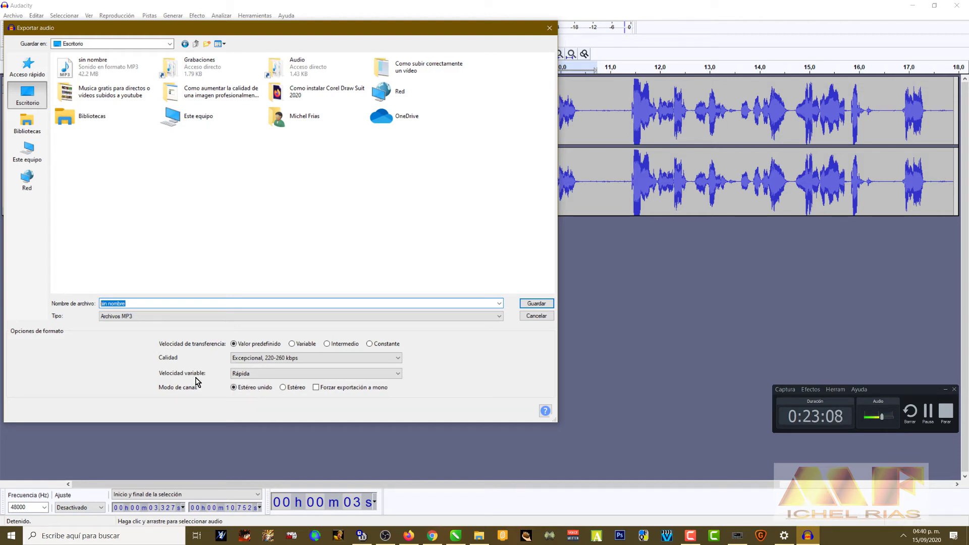
click(289, 376)
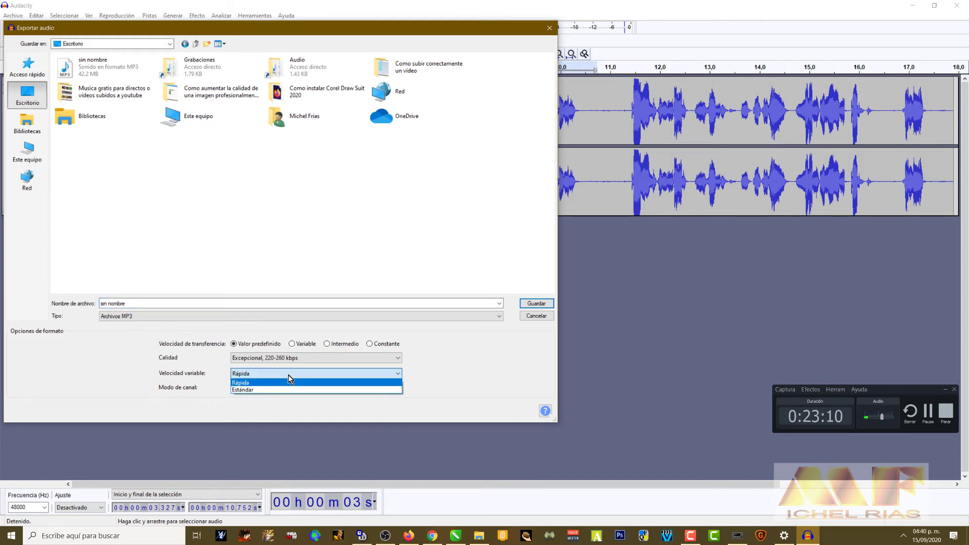
click(218, 403)
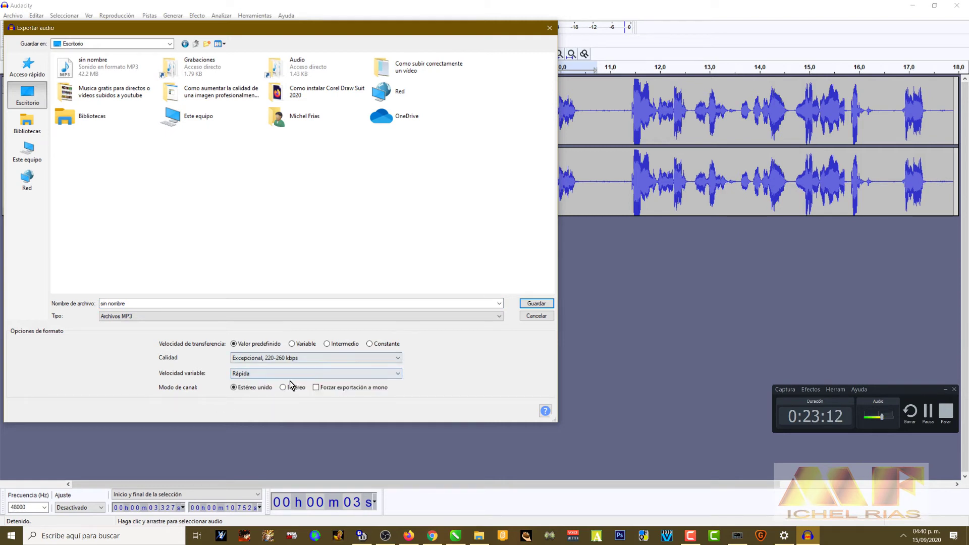
Save the MP3 as "sin nombre", overwriting the existing file and leaving the metadata tags empty.
click(537, 304)
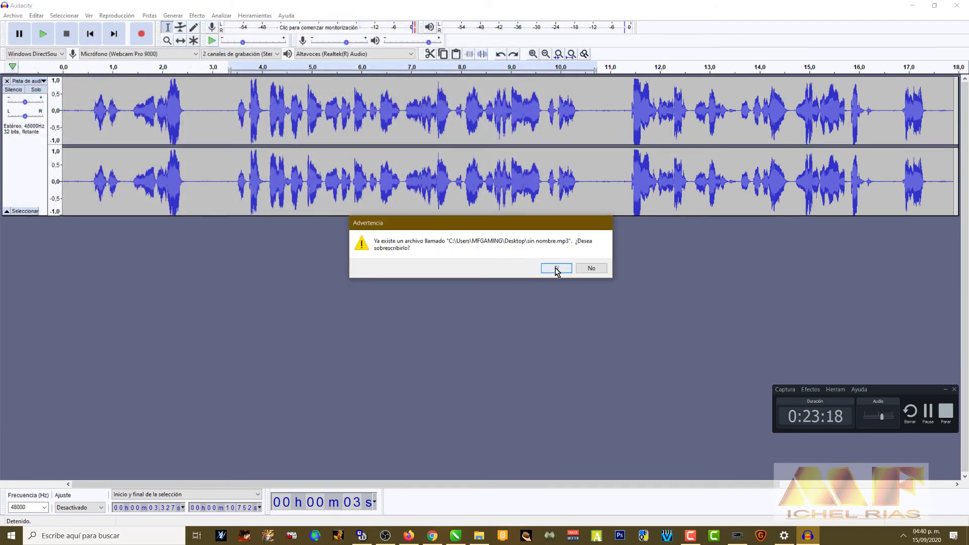
click(557, 269)
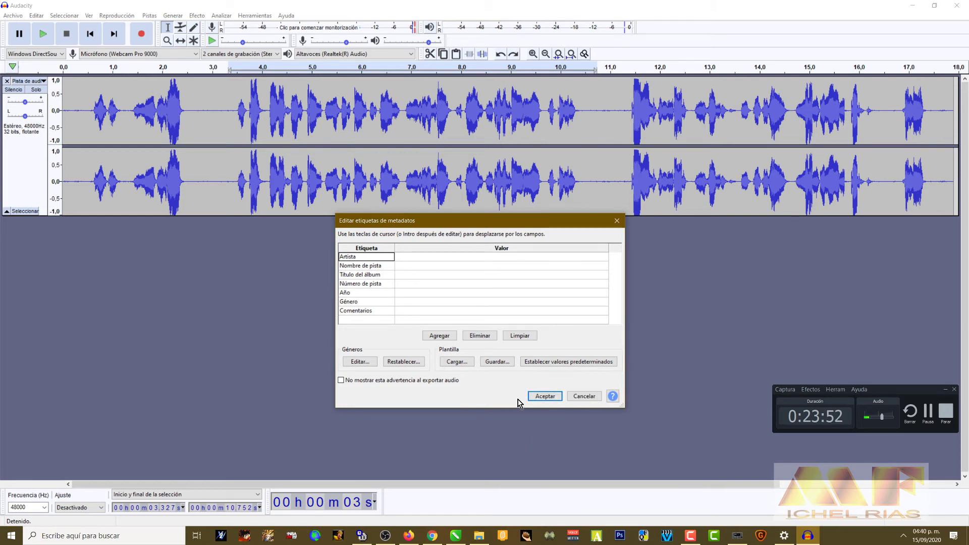
click(545, 397)
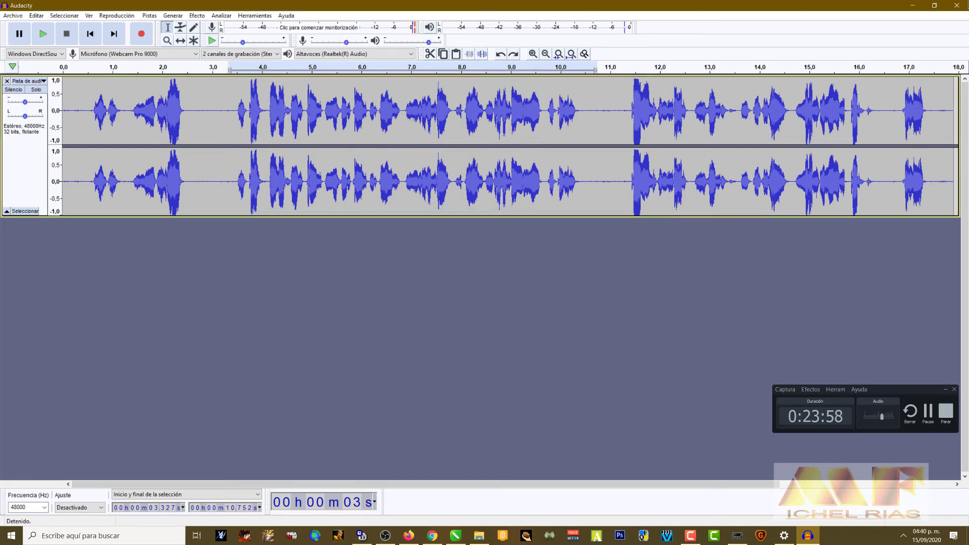
Minimize the open windows to reach the desktop and move the RS-BA1 Remote Control window clear of the desktop files.
click(919, 5)
click(919, 5)
click(919, 5)
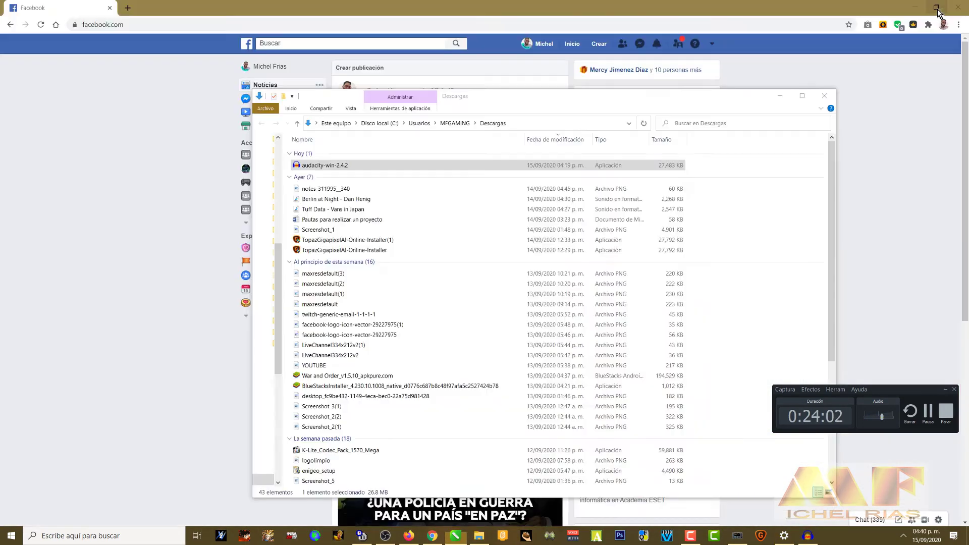
click(935, 5)
click(933, 9)
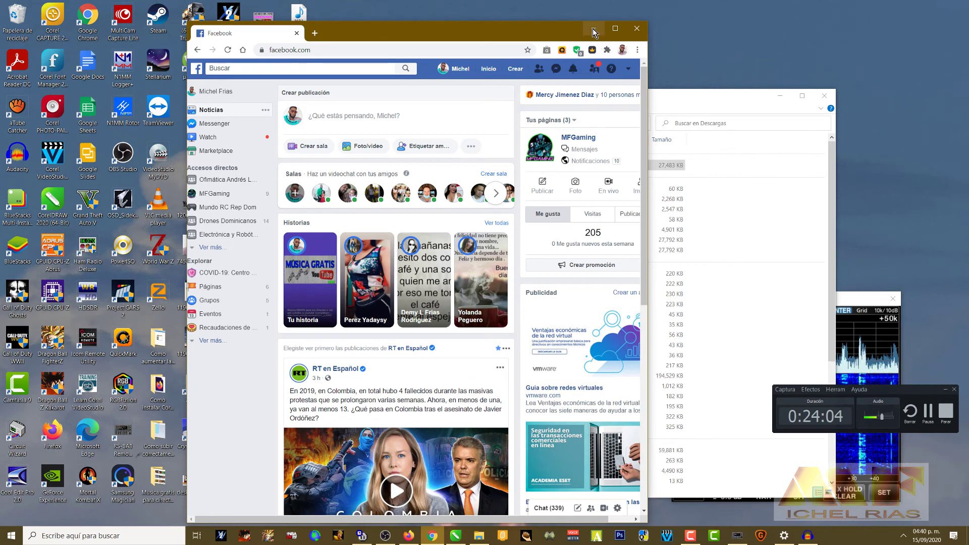
click(593, 29)
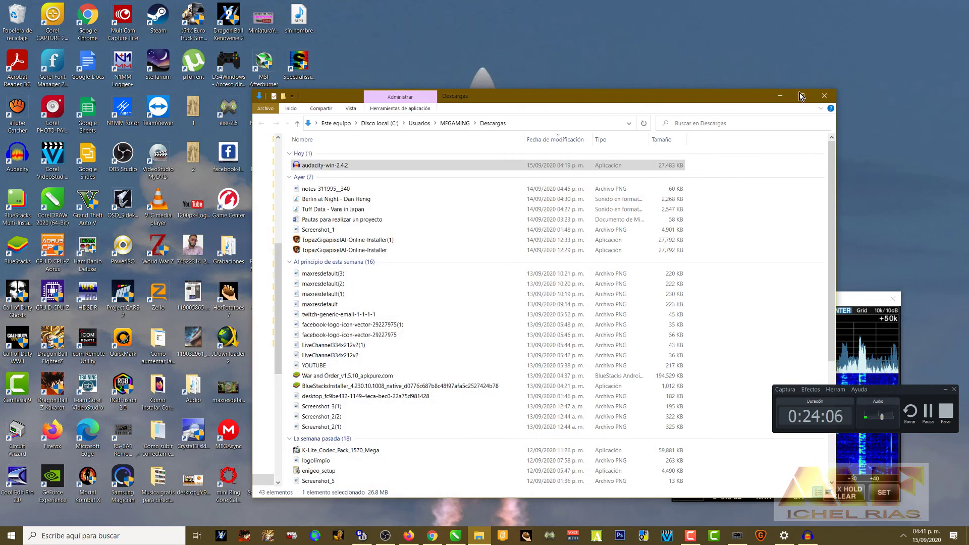
click(778, 95)
drag(534, 113, 859, 26)
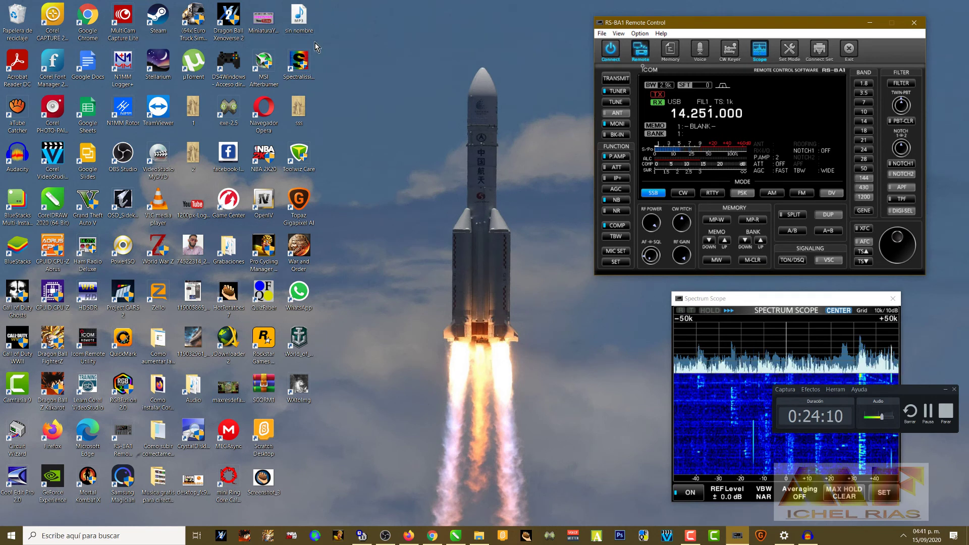
Play the exported "sin nombre" MP3 from the desktop in a maximized player with the volume raised, then pause and close it.
click(302, 17)
double_click(301, 16)
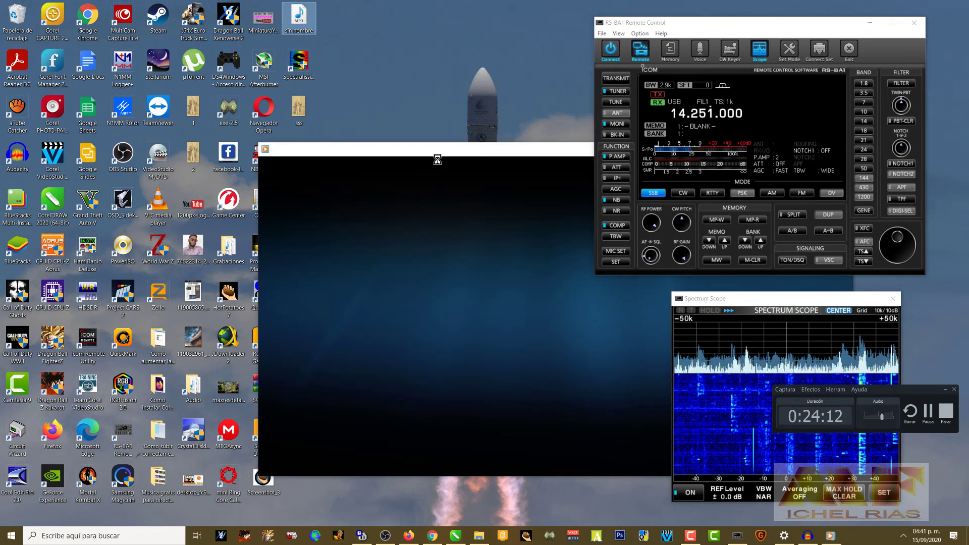
double_click(452, 153)
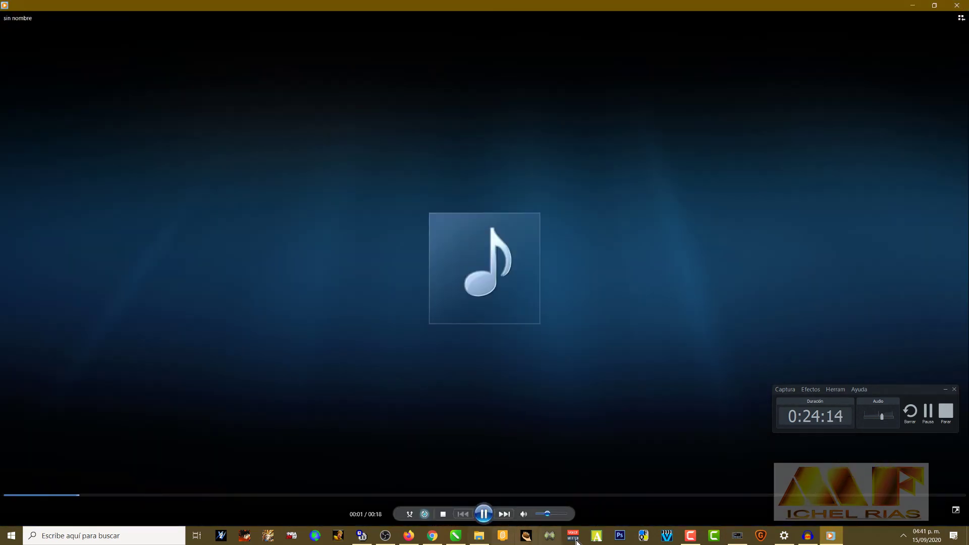
drag(549, 515, 566, 515)
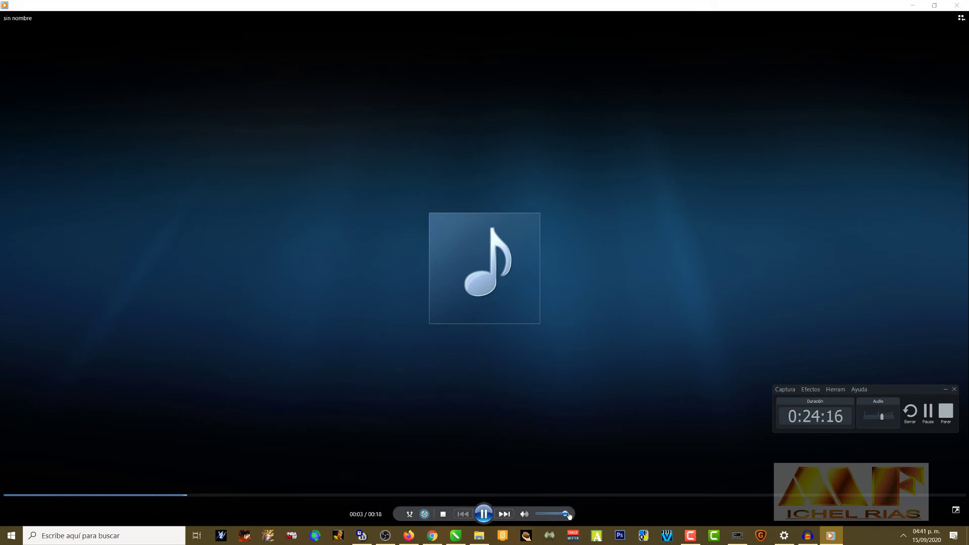
click(484, 515)
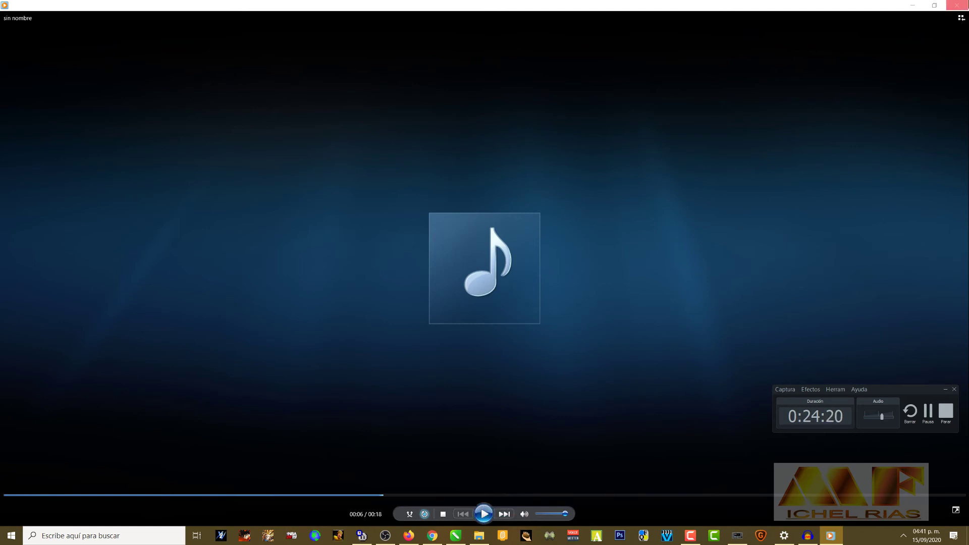
click(964, 8)
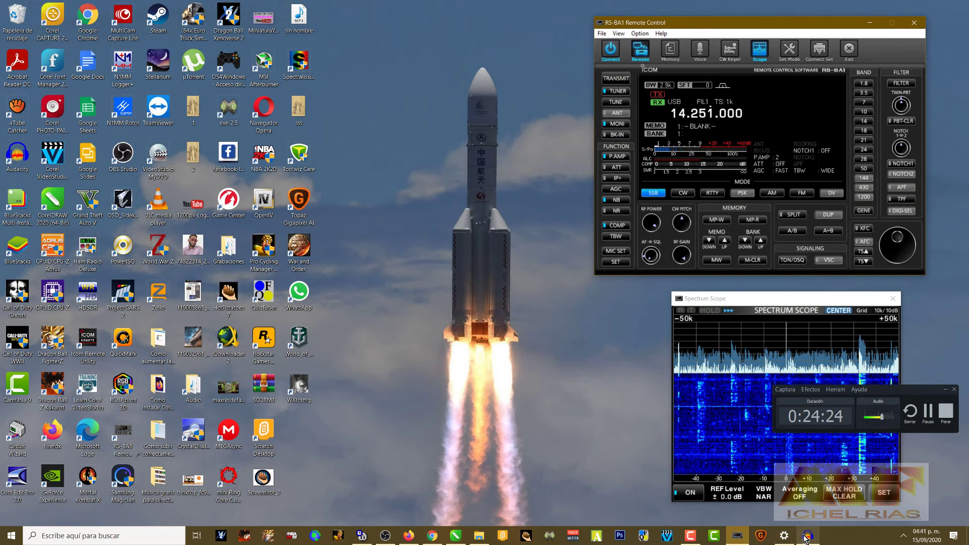
Switch back to the Audacity window with the recorded track.
click(410, 537)
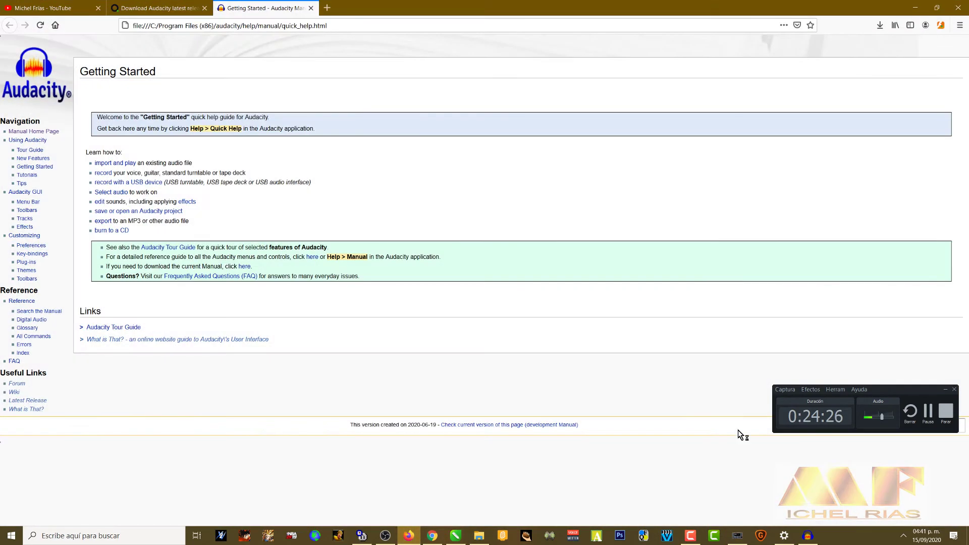
click(809, 537)
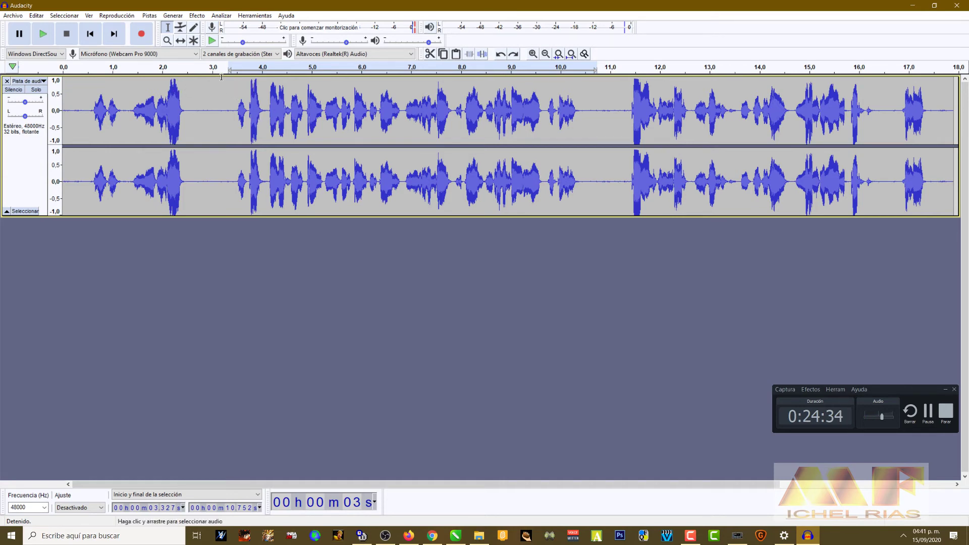
click(928, 411)
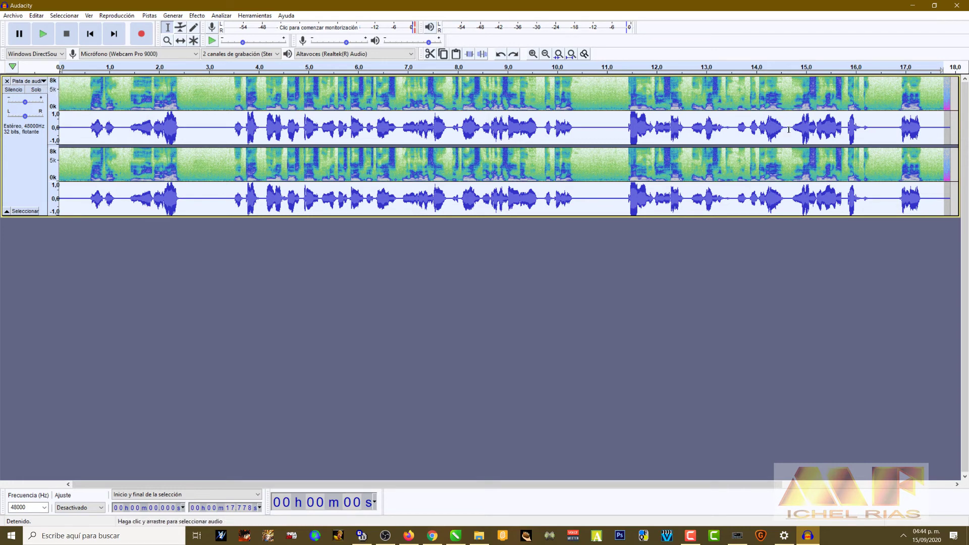
Turn off the Espectrograma display of the recorded track, then turn it back on together with the waveform.
click(28, 81)
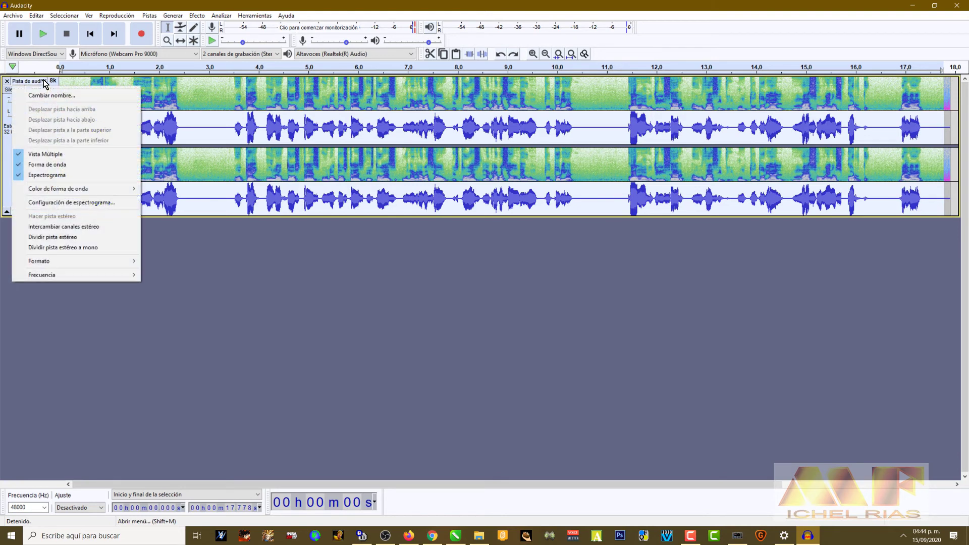
click(47, 177)
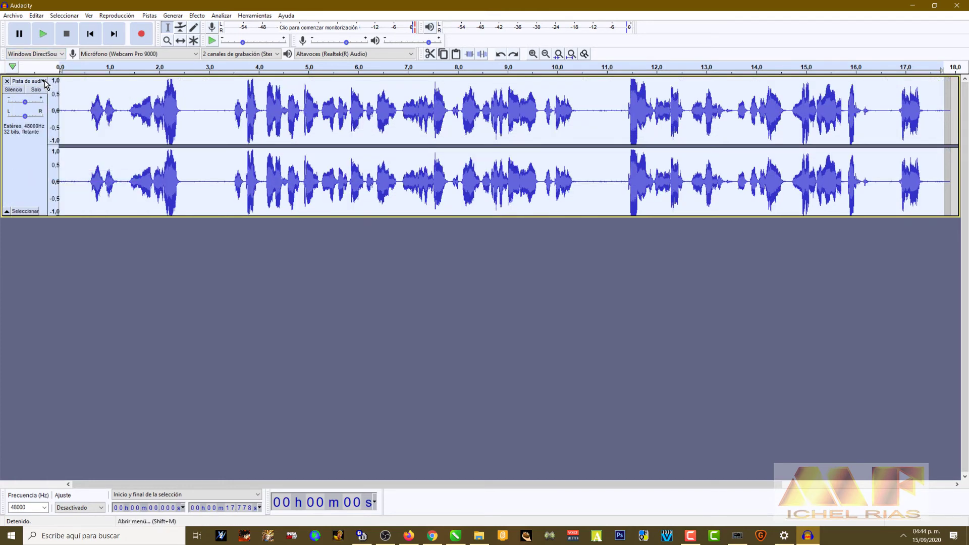
click(44, 81)
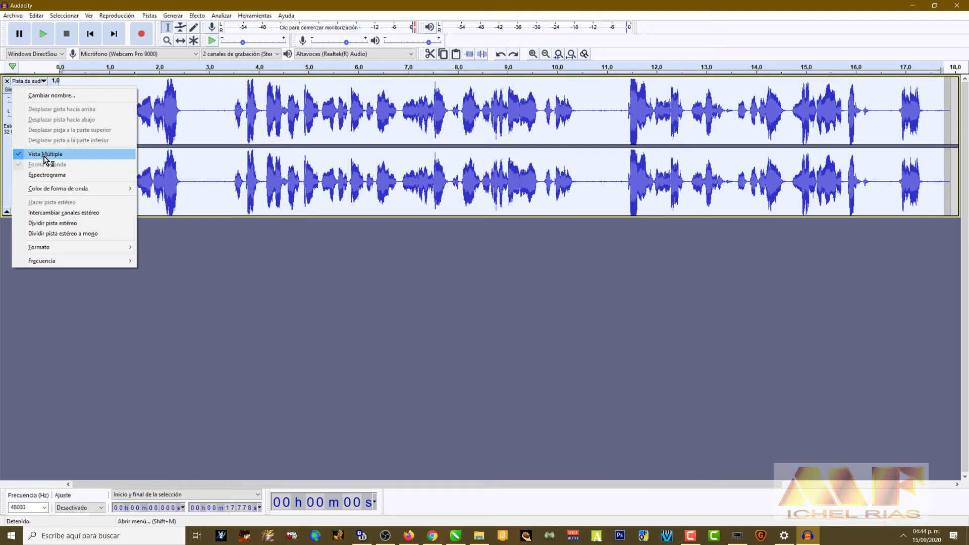
click(45, 175)
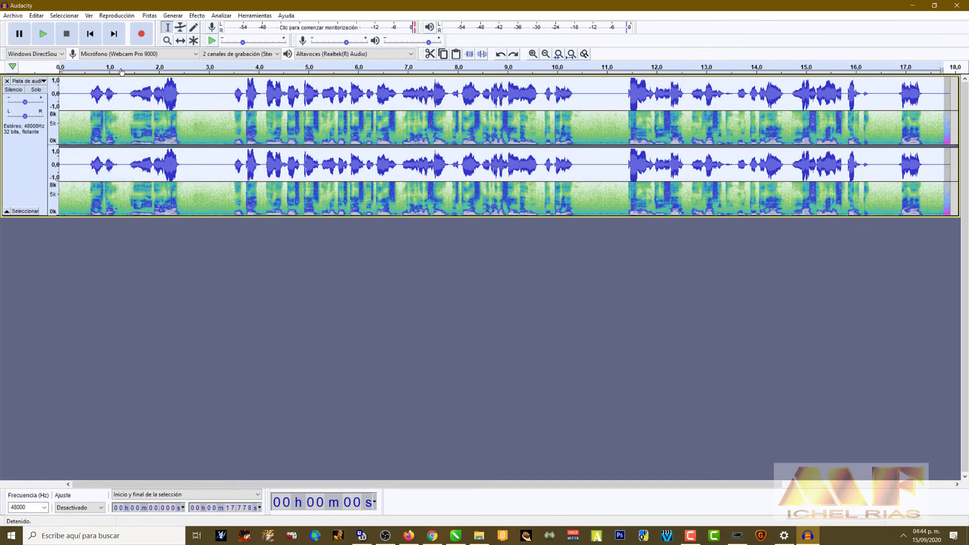
Play the start of the recording briefly, then review the track's view and waveform color options without changing them.
click(43, 35)
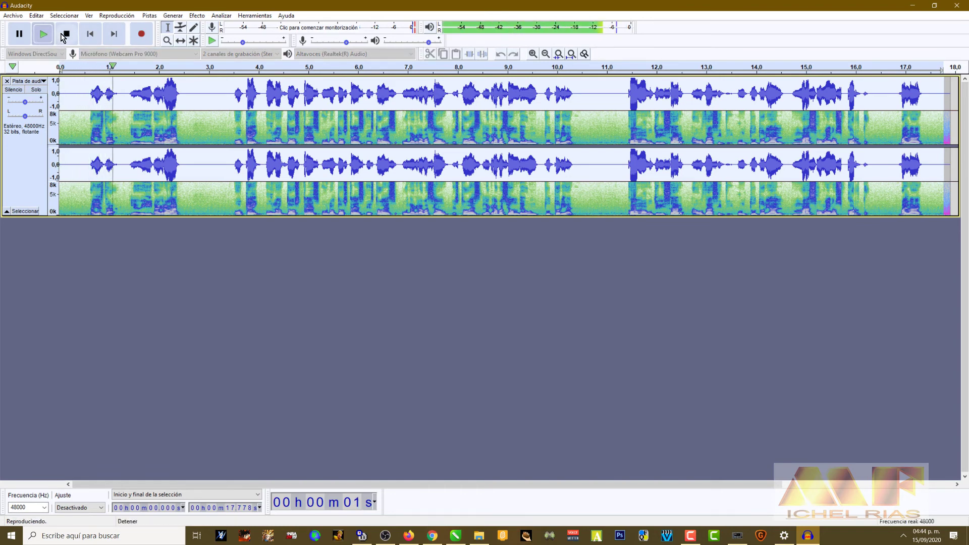
click(65, 34)
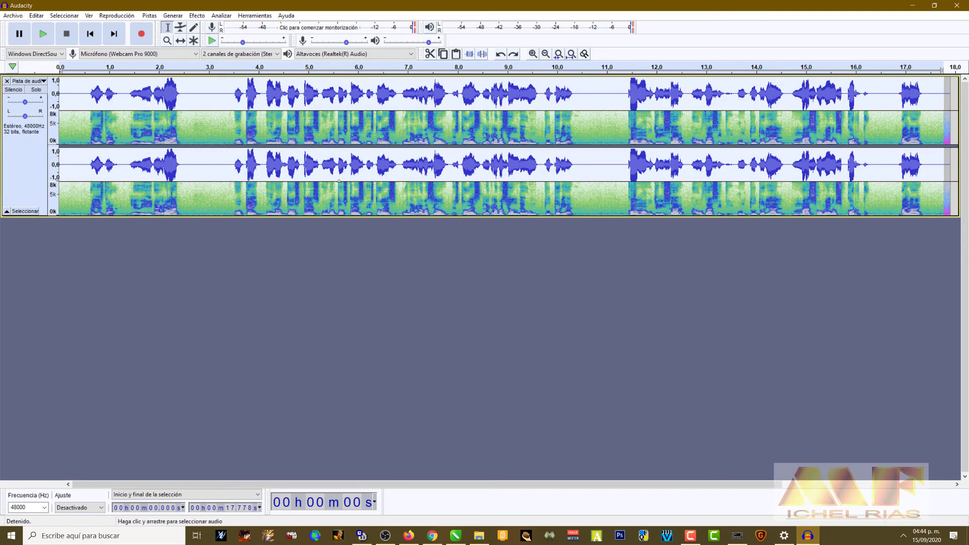
click(41, 82)
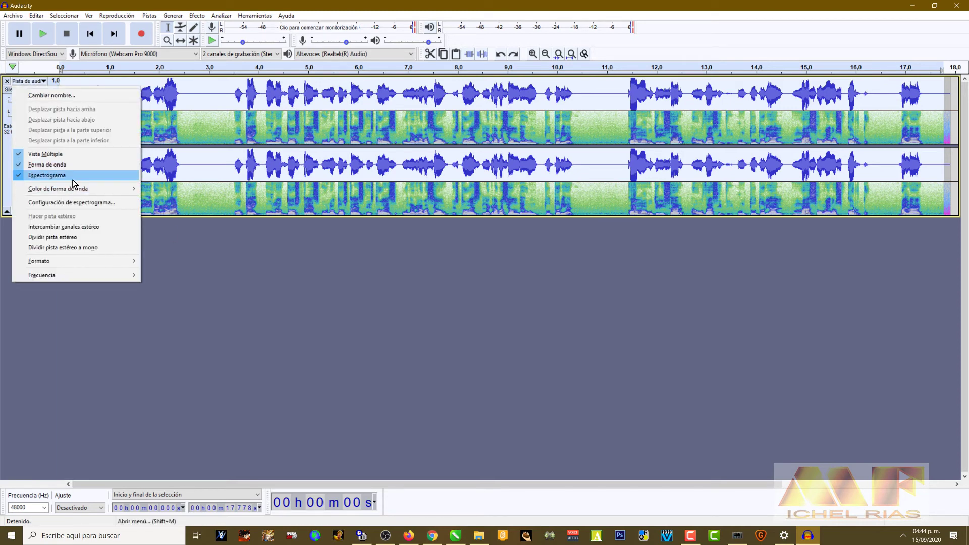
mouse_move(60, 191)
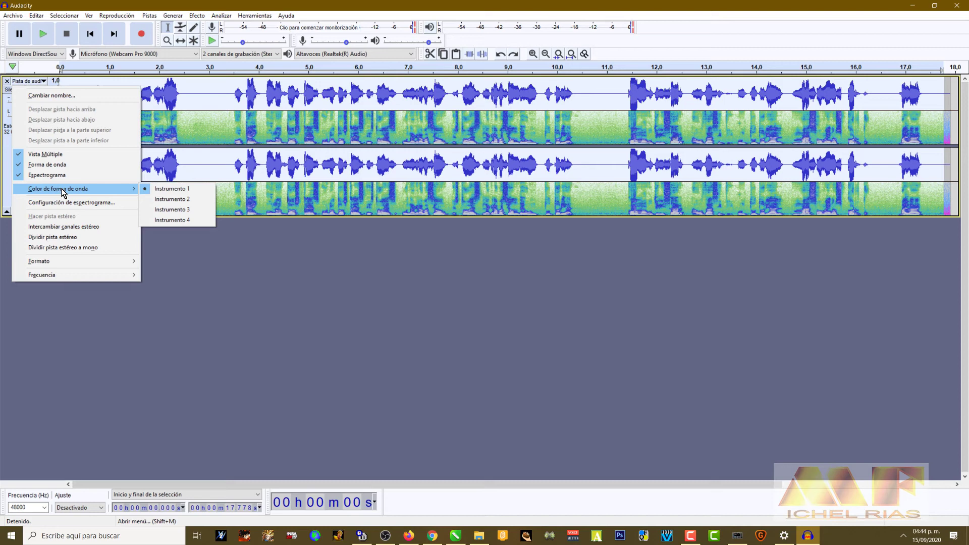
click(294, 124)
Select all the recorded audio and delete it, leaving the track empty.
click(412, 101)
click(532, 101)
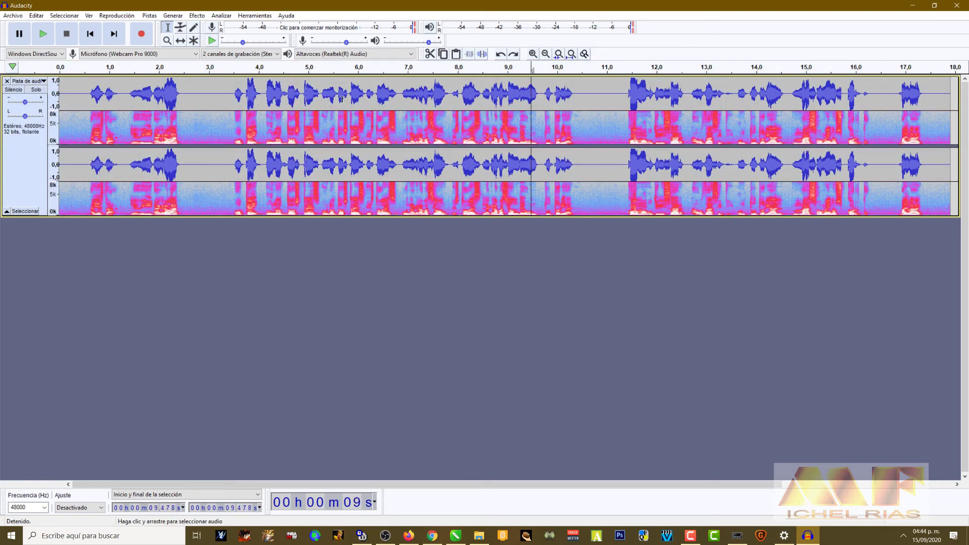
key(ctrl+a)
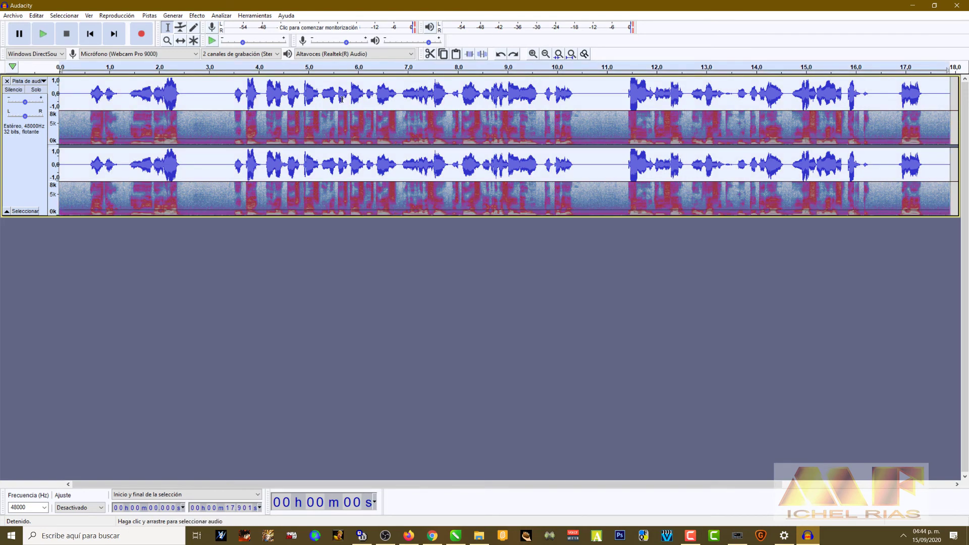
key(Delete)
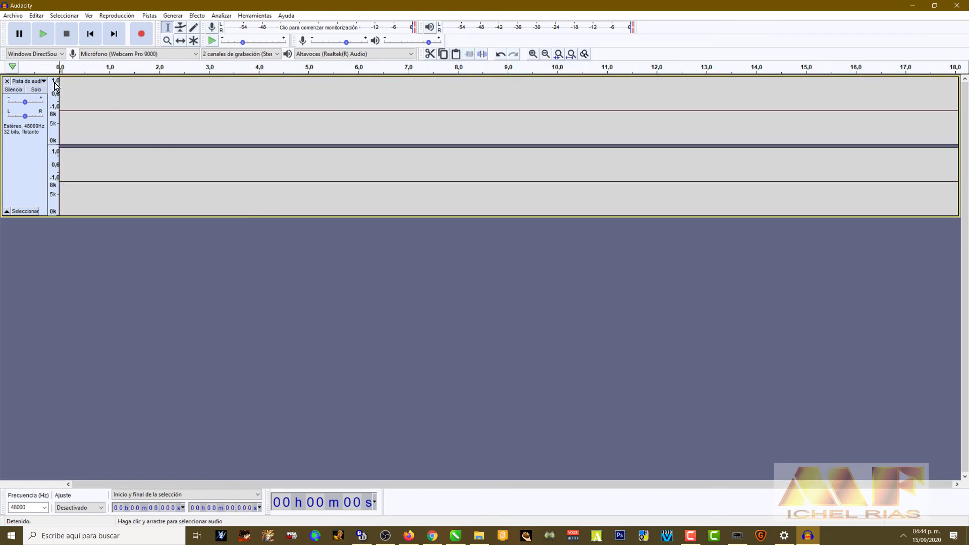
Turn off the Espectrograma display of the empty track so that only the Forma de onda display stays on.
click(29, 81)
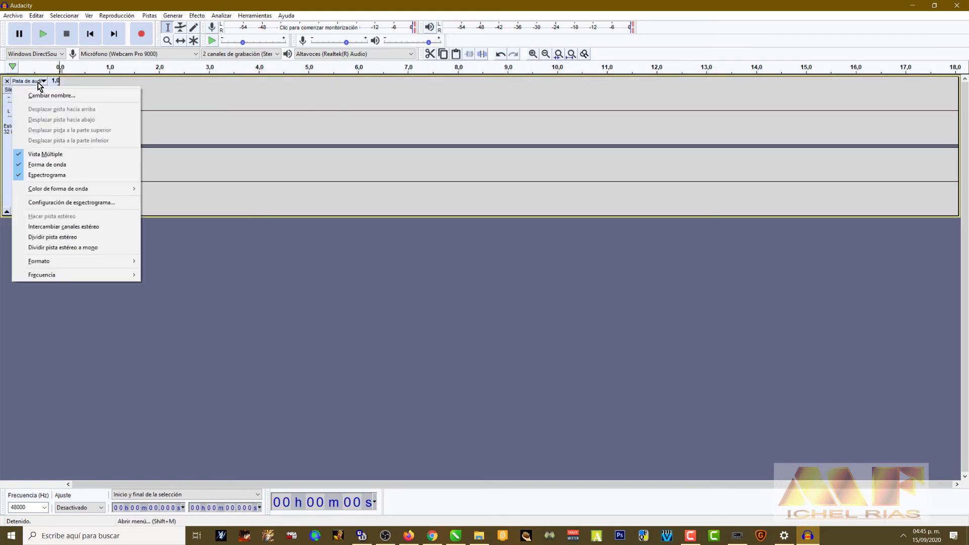
click(22, 175)
click(43, 82)
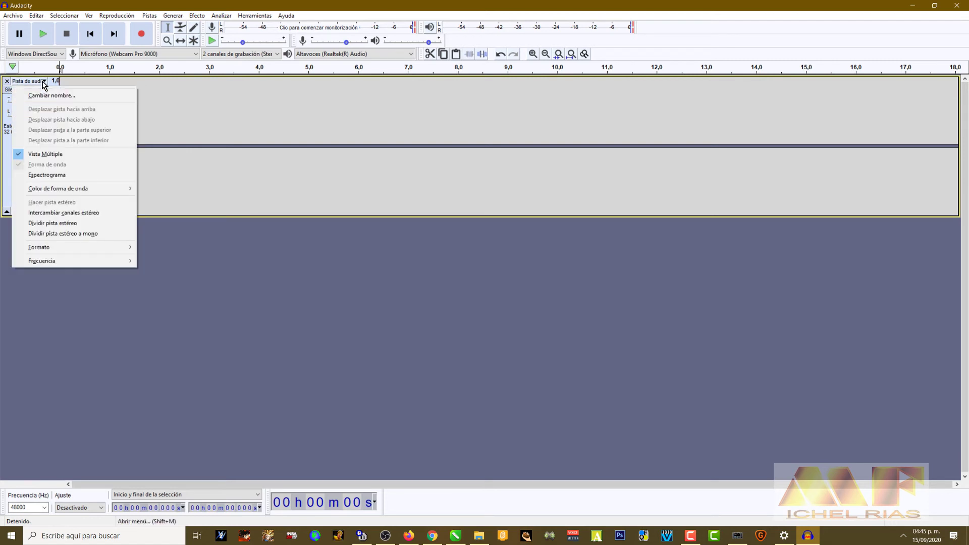
click(236, 117)
click(77, 109)
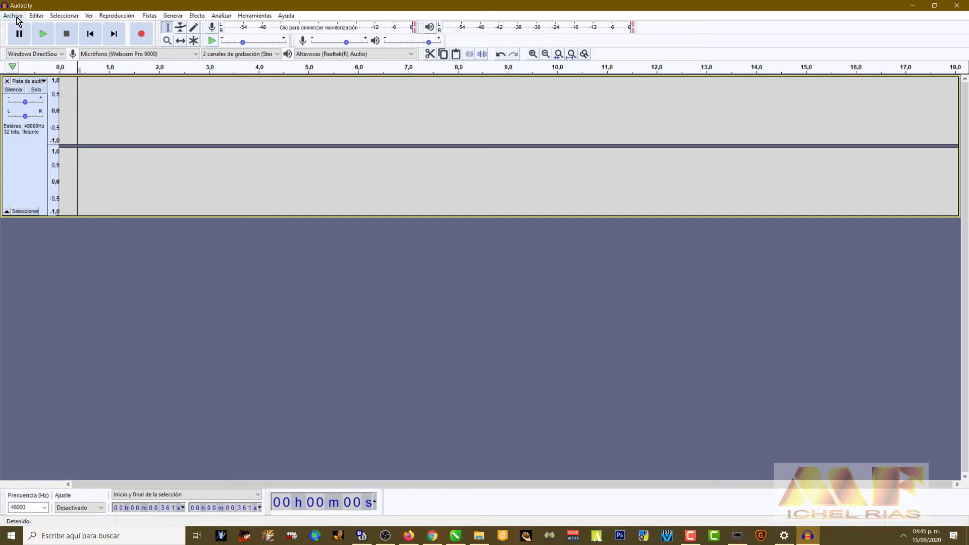
Import the MP3 "Tuff Data - Vans in Japan" from the Descargas folder as audio and fit the whole project to the window width.
click(17, 15)
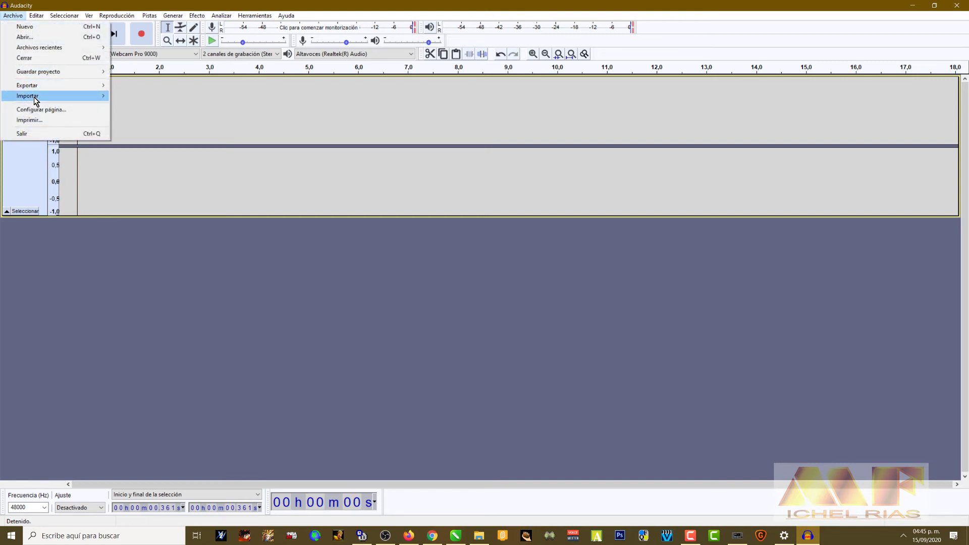
mouse_move(86, 97)
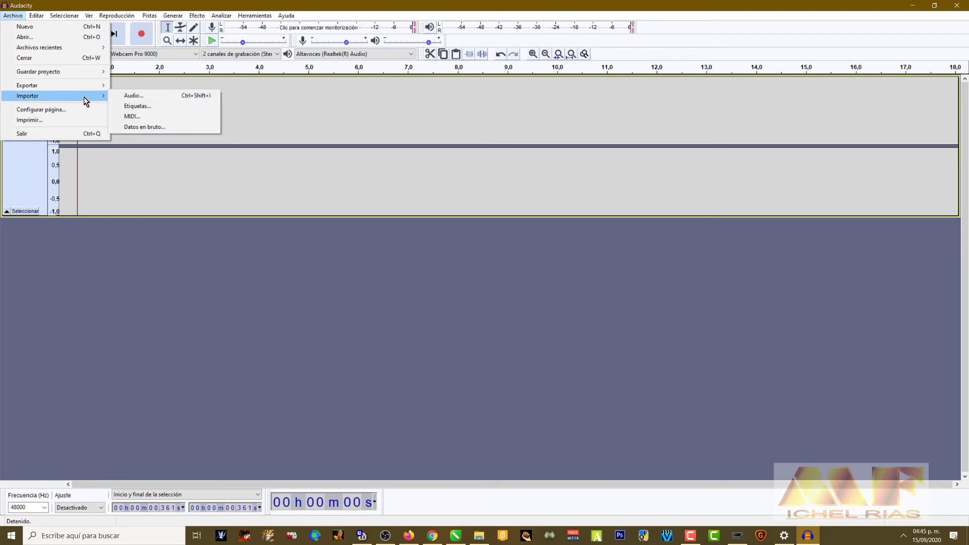
click(141, 97)
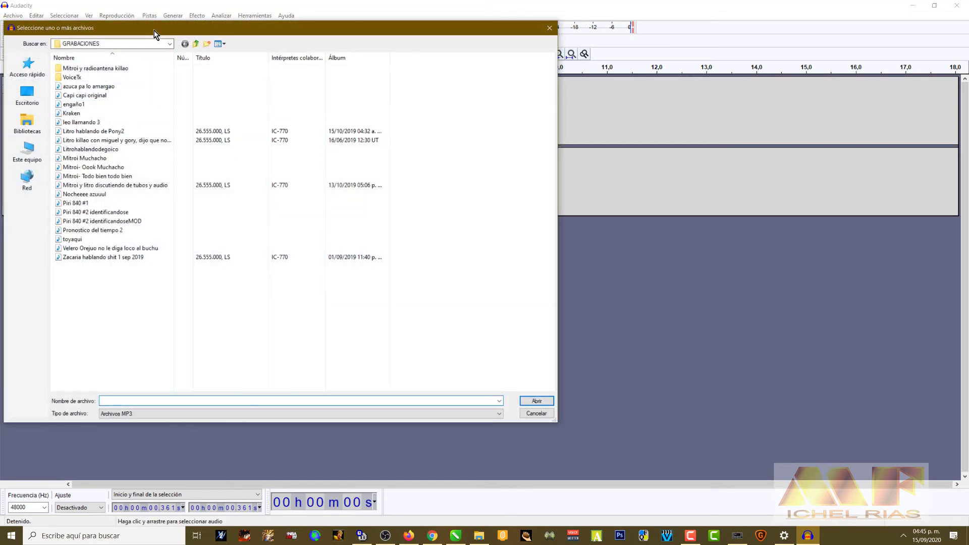
drag(153, 31, 327, 39)
click(201, 103)
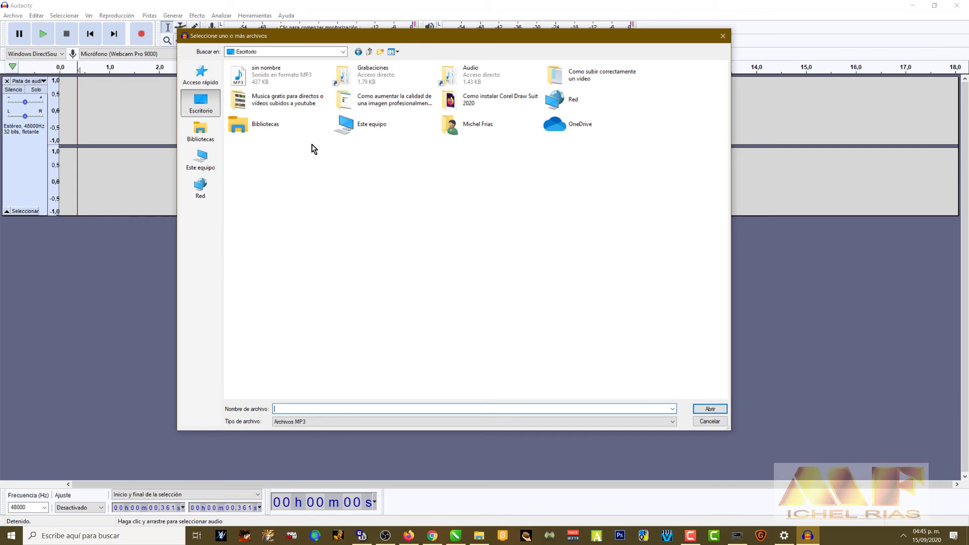
click(201, 159)
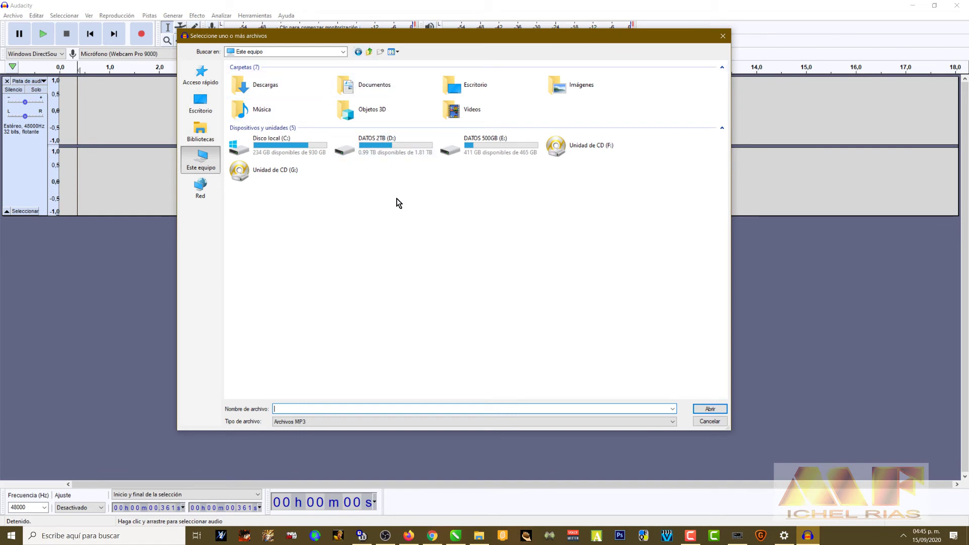
double_click(282, 95)
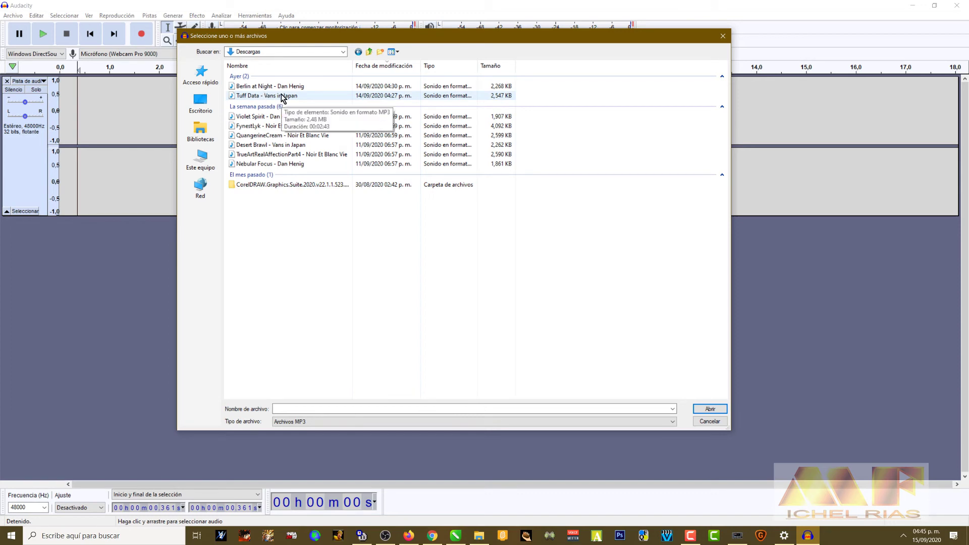
click(255, 97)
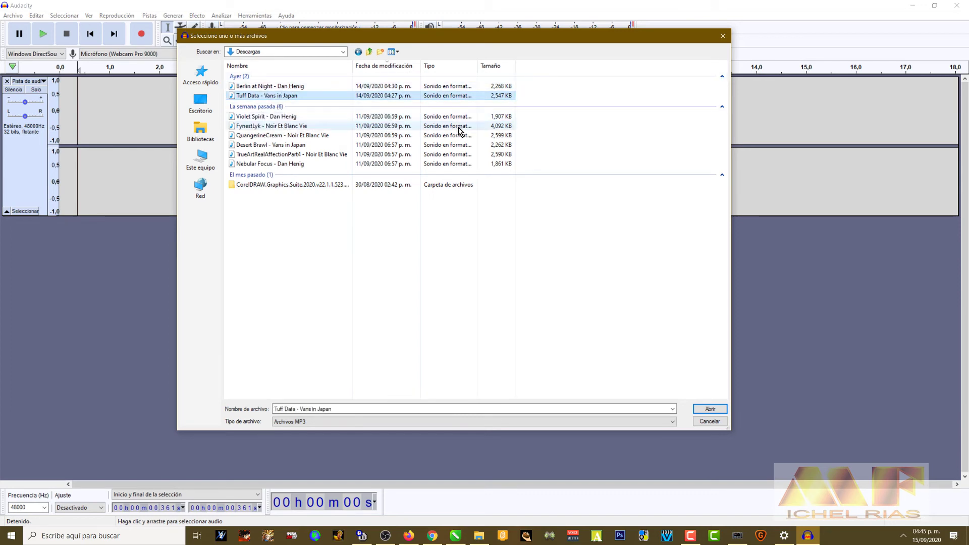
double_click(261, 96)
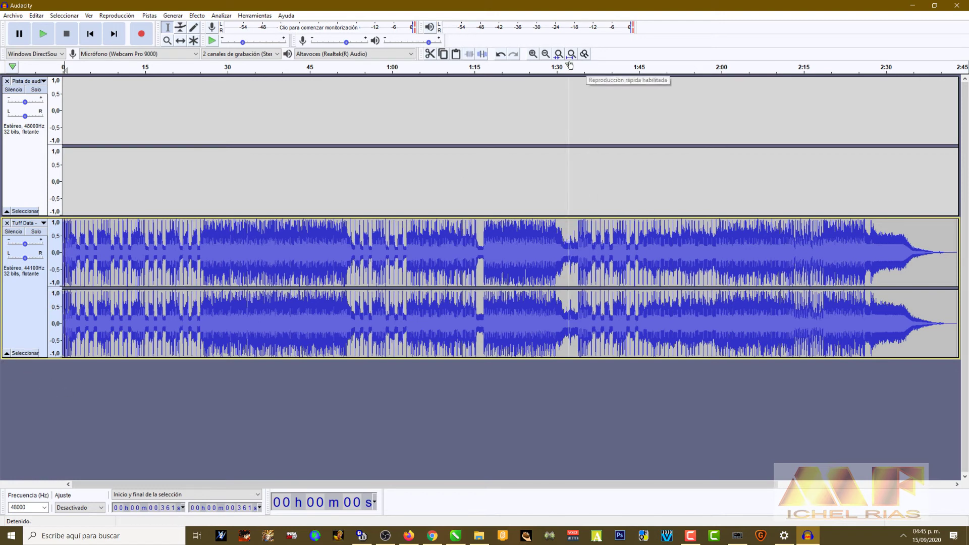
key(ctrl+f)
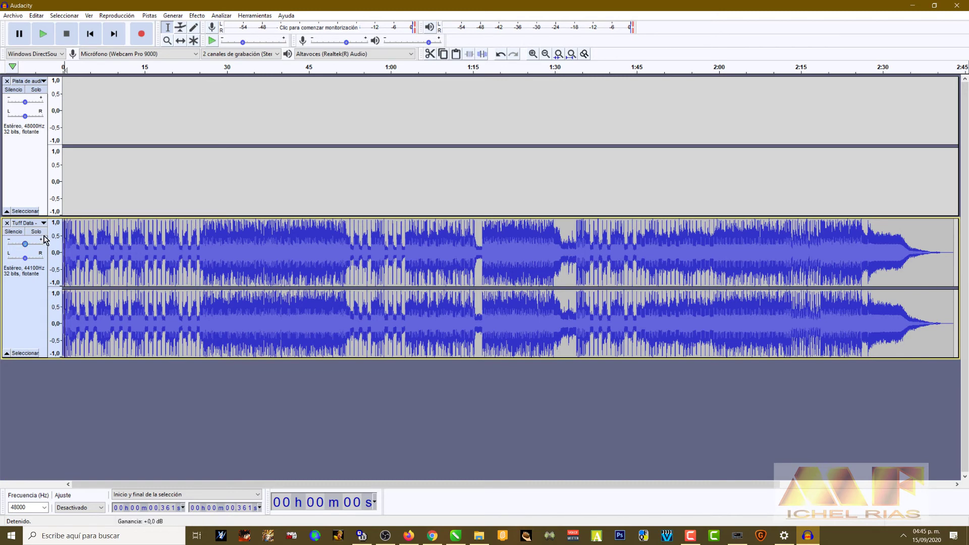
Reduce the height of the empty track, make the music track taller and inspect its waveform up close.
drag(89, 216, 101, 181)
drag(86, 324, 218, 387)
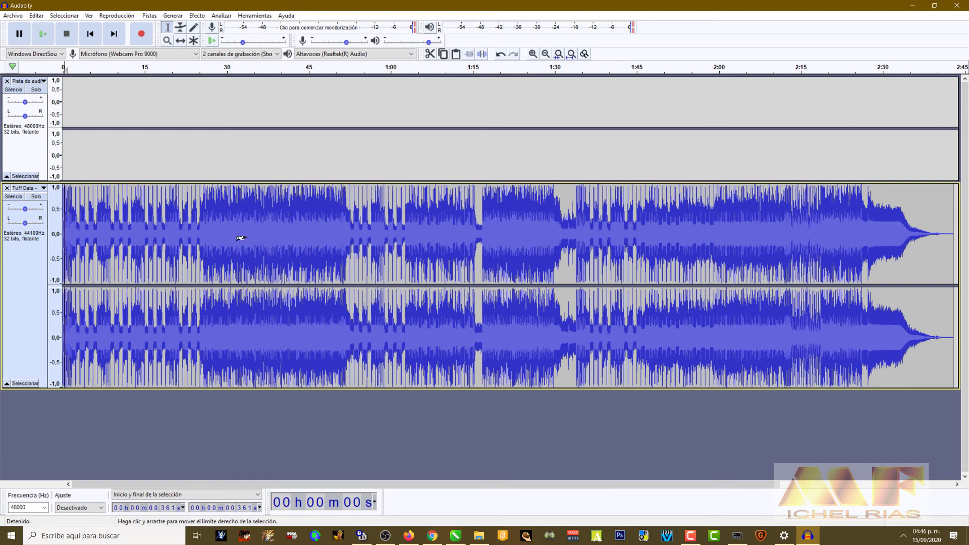
ctrl+scroll(241, 238, up, 3)
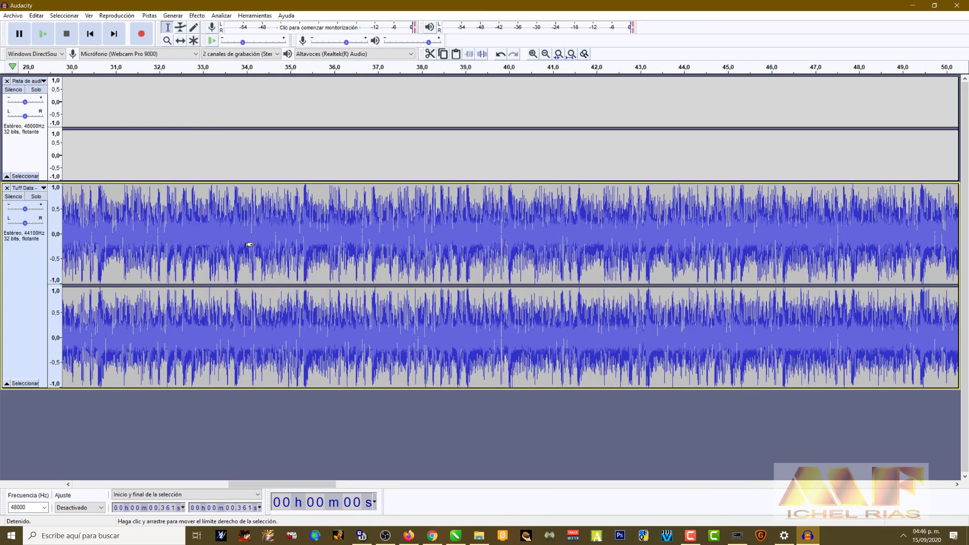
ctrl+scroll(249, 245, up, 4)
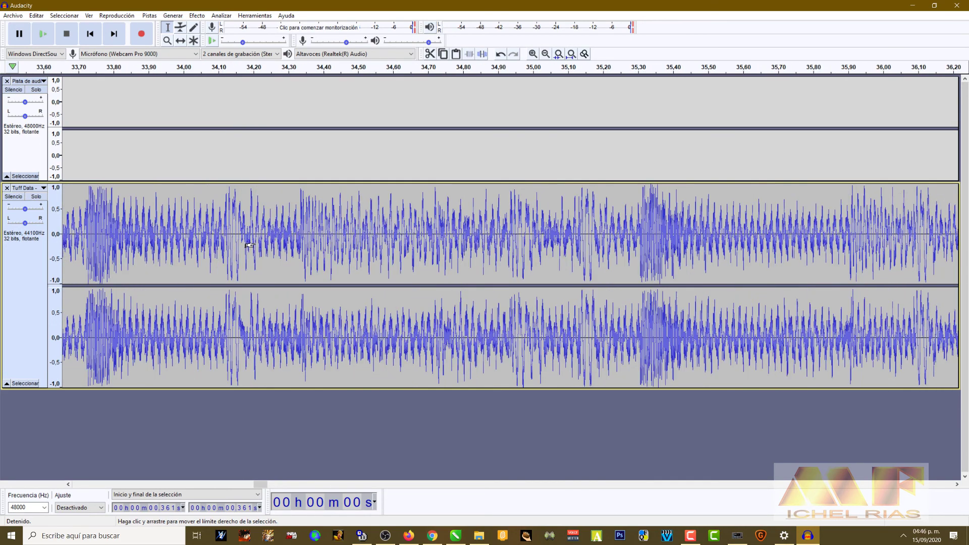
ctrl+scroll(249, 245, down, 4)
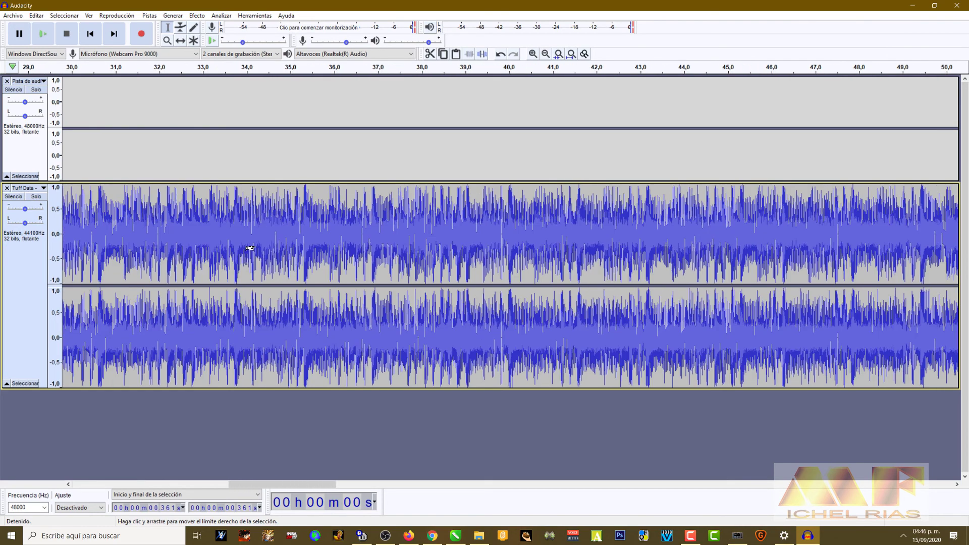
ctrl+scroll(250, 247, down, 2)
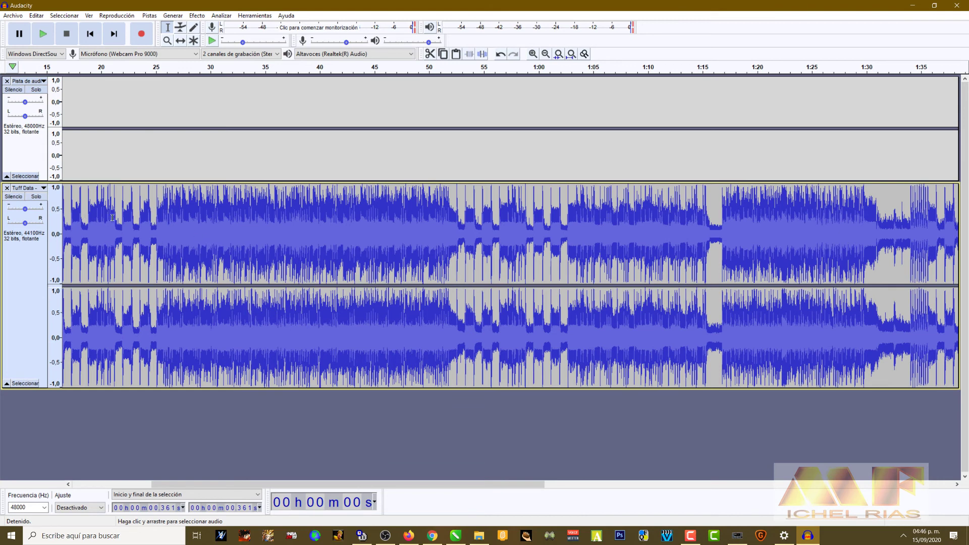
Play the music track from the beginning for about 8 seconds and stop playback.
click(89, 33)
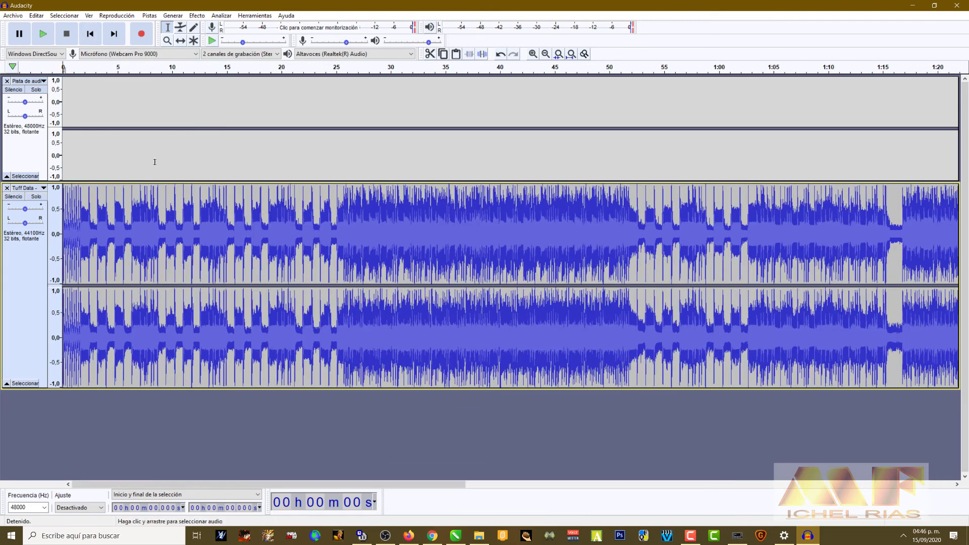
click(43, 34)
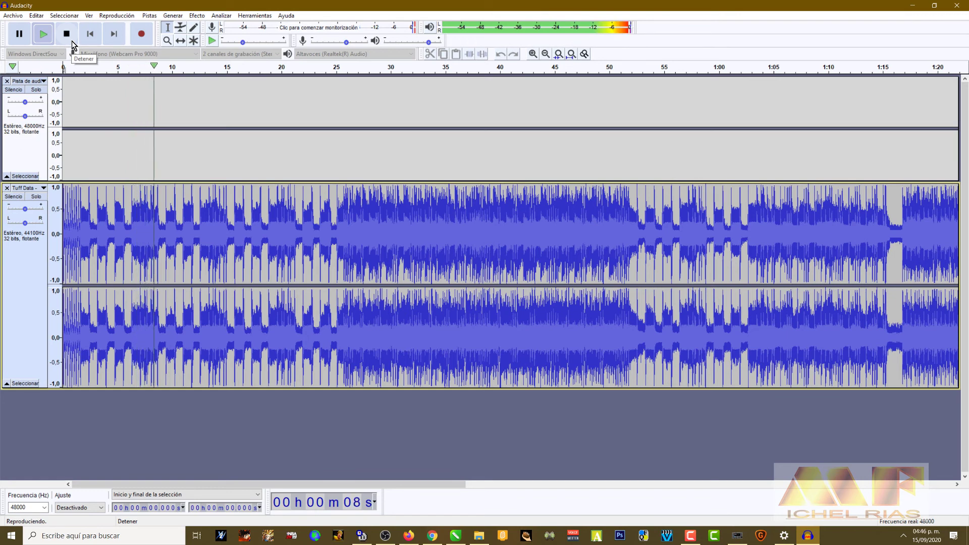
click(67, 35)
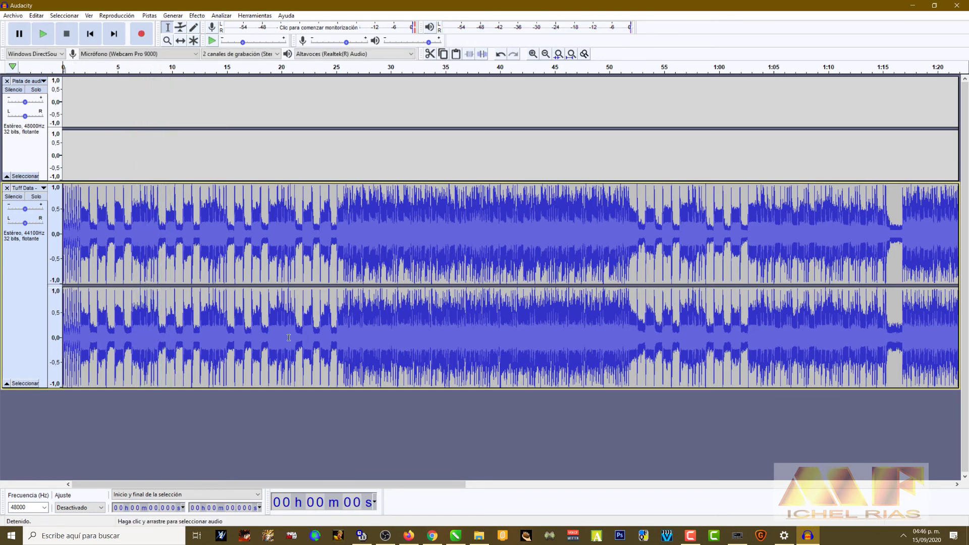
Select the first 25 seconds or so of the music track and trim away all audio outside that selection.
drag(337, 237, 11, 241)
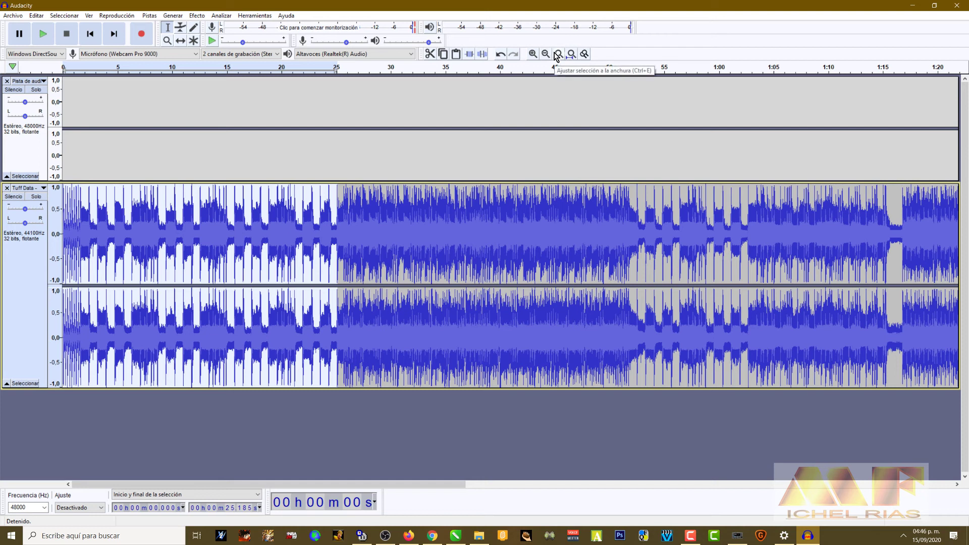
click(469, 54)
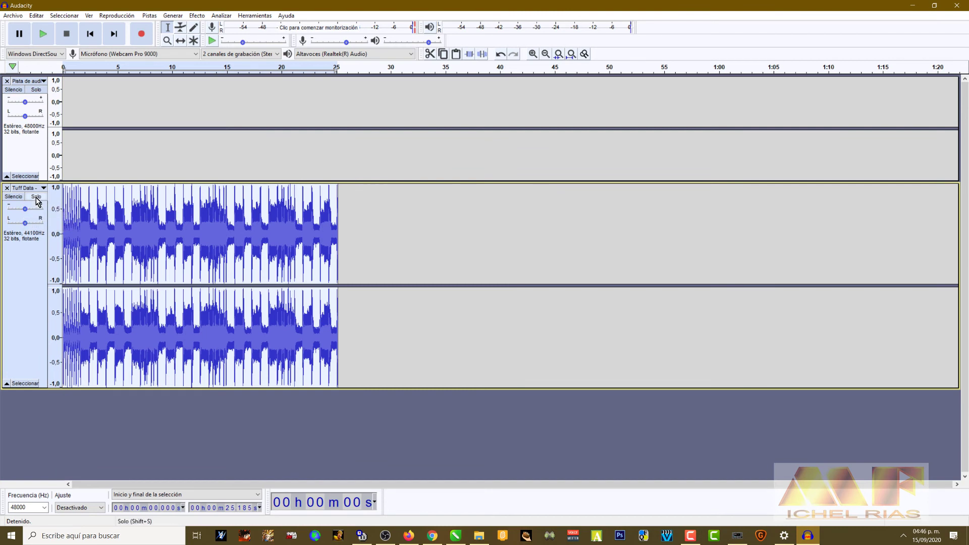
Collapse the music track to its minimum height and expand it again.
drag(25, 209, 25, 211)
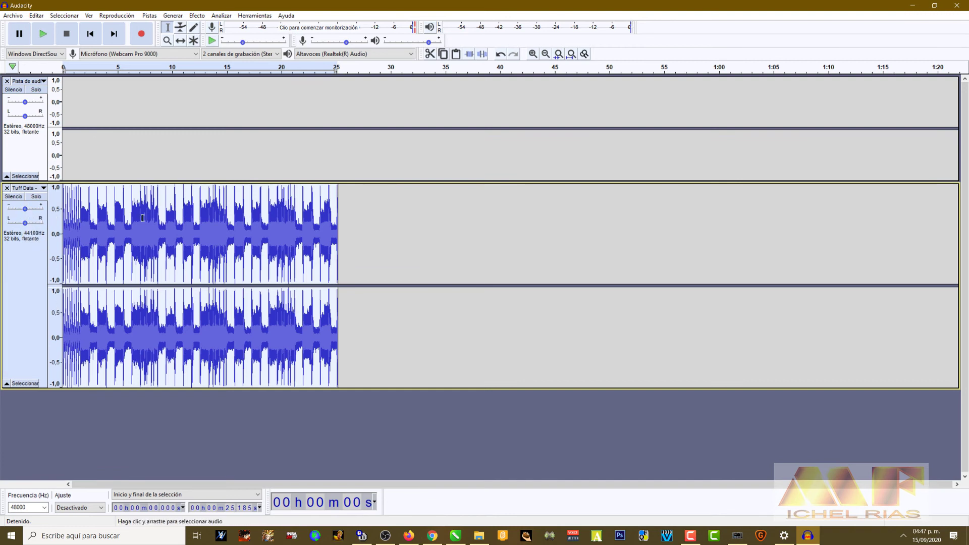
click(7, 384)
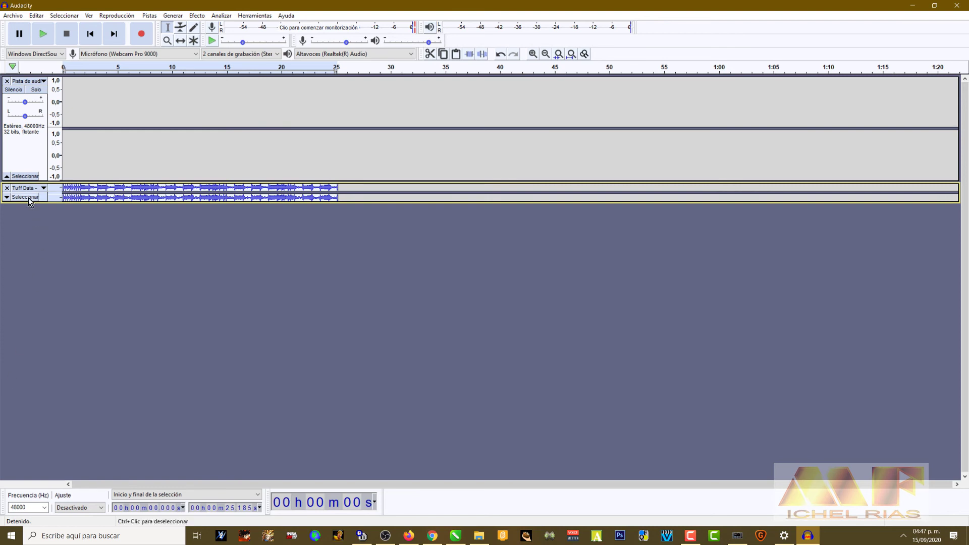
click(6, 197)
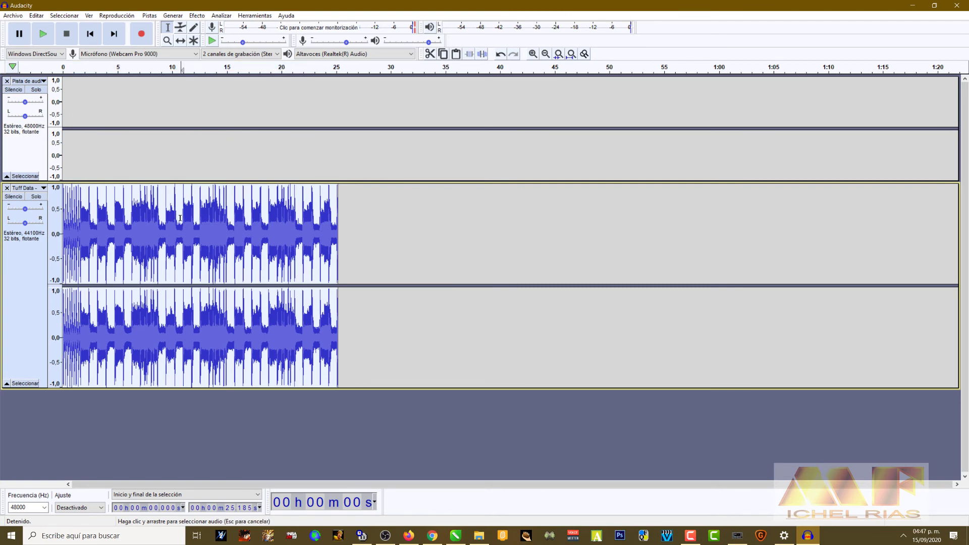
Play the trimmed music from about the 10.8-second mark and pause at about 17 seconds.
click(181, 253)
key(ctrl+1)
key(ctrl+1)
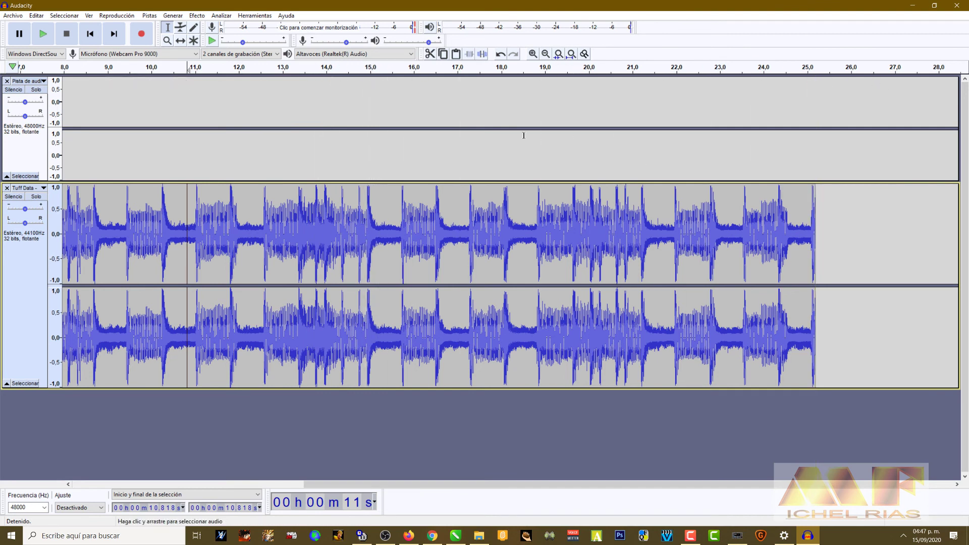
click(372, 72)
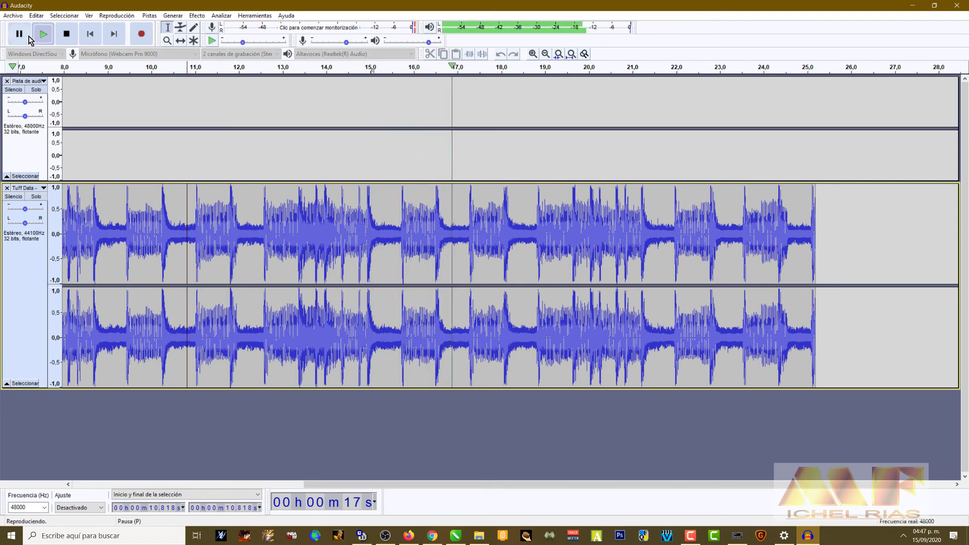
key(p)
Place the cursor in the music track at about 15 seconds, then return it to the project start.
click(372, 82)
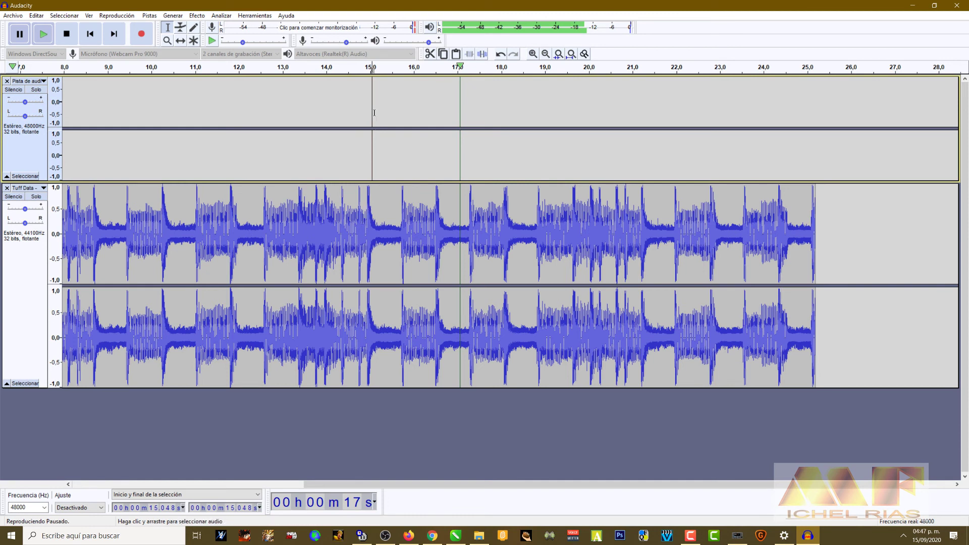
click(370, 211)
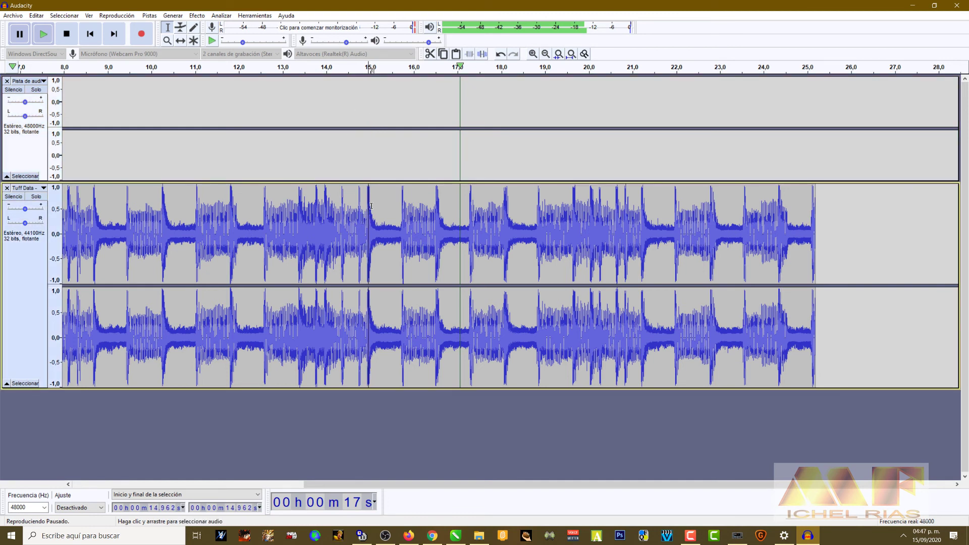
click(372, 206)
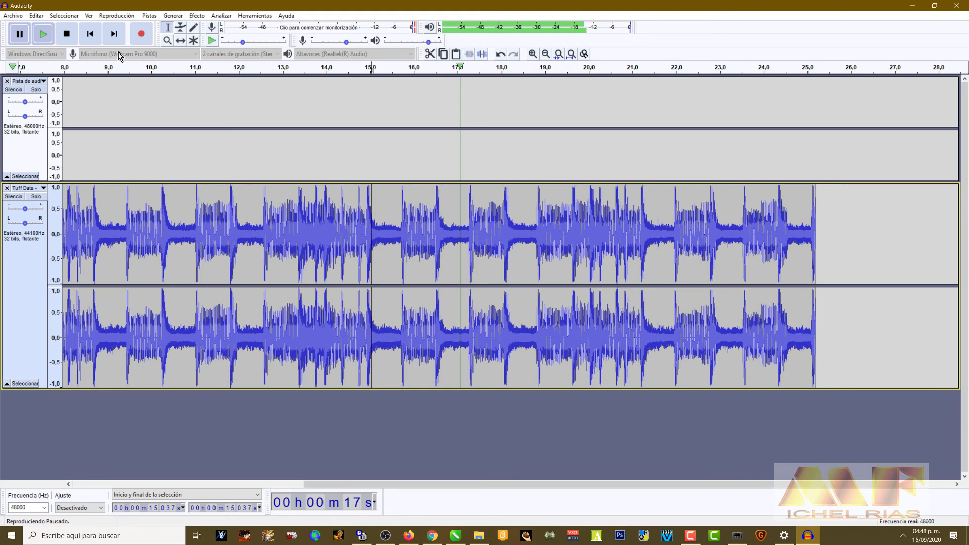
click(90, 34)
scroll(247, 223, down, 2)
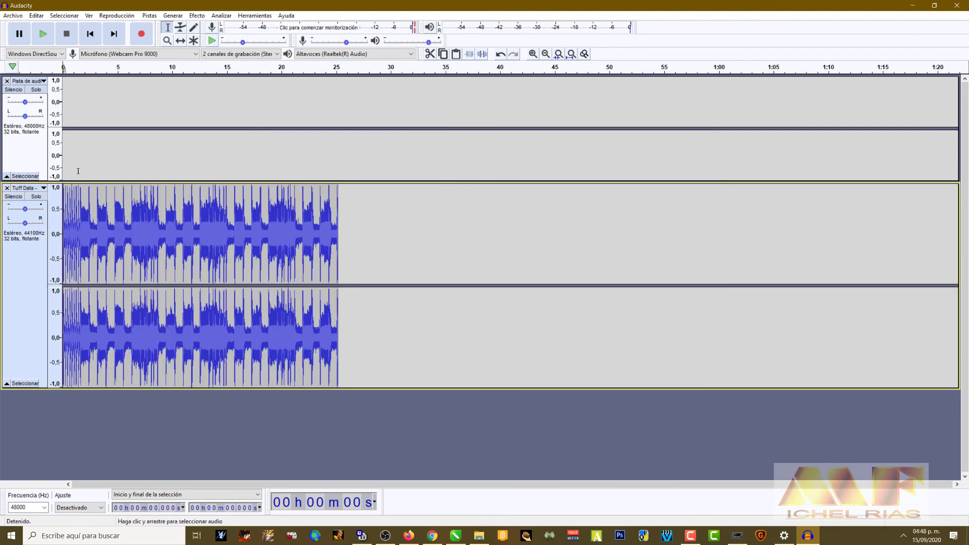
click(13, 16)
mouse_move(50, 94)
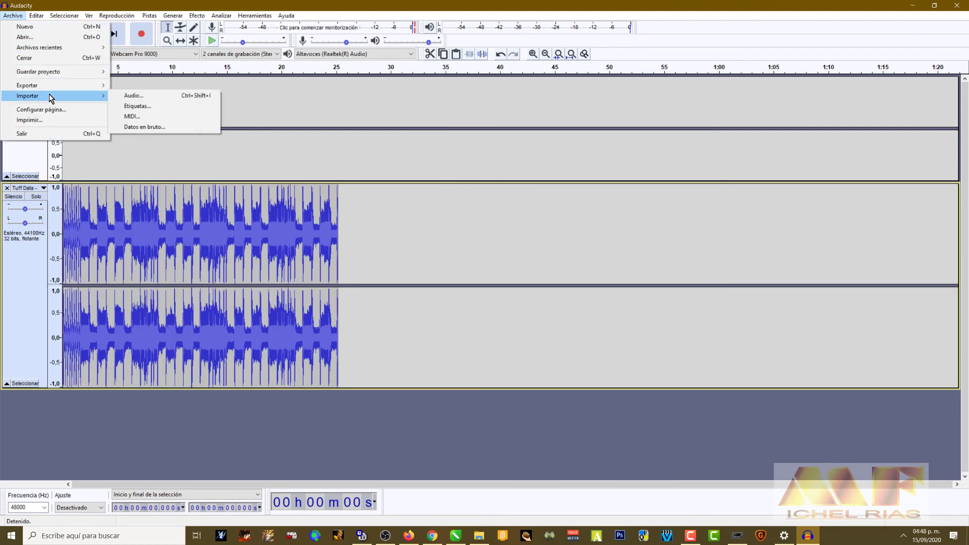
click(240, 253)
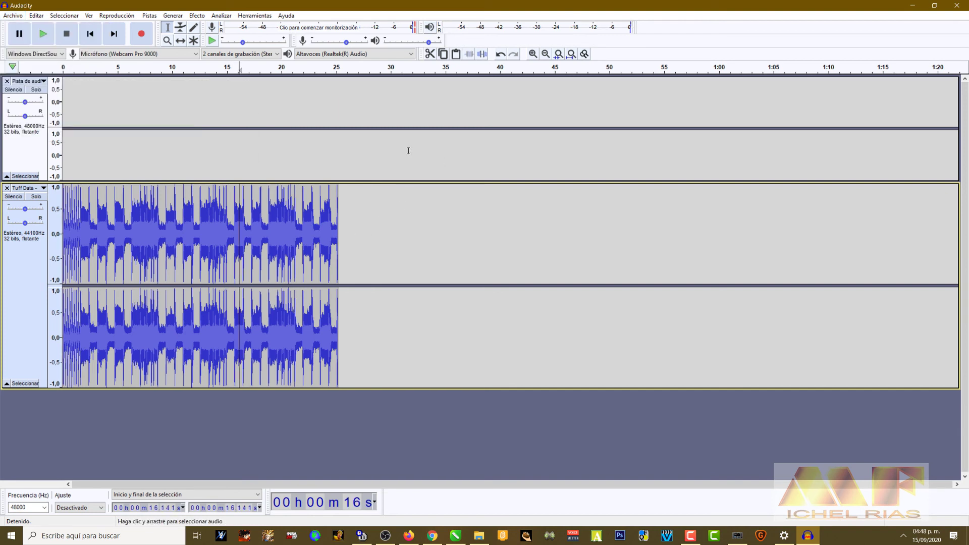
Select the music track's first 29 seconds, preview and generate a Sinusoide Chirp there, 440 to 1320 Hz, amplitude 0,8 to 0,1, Lineal interpolation.
drag(379, 230, 63, 232)
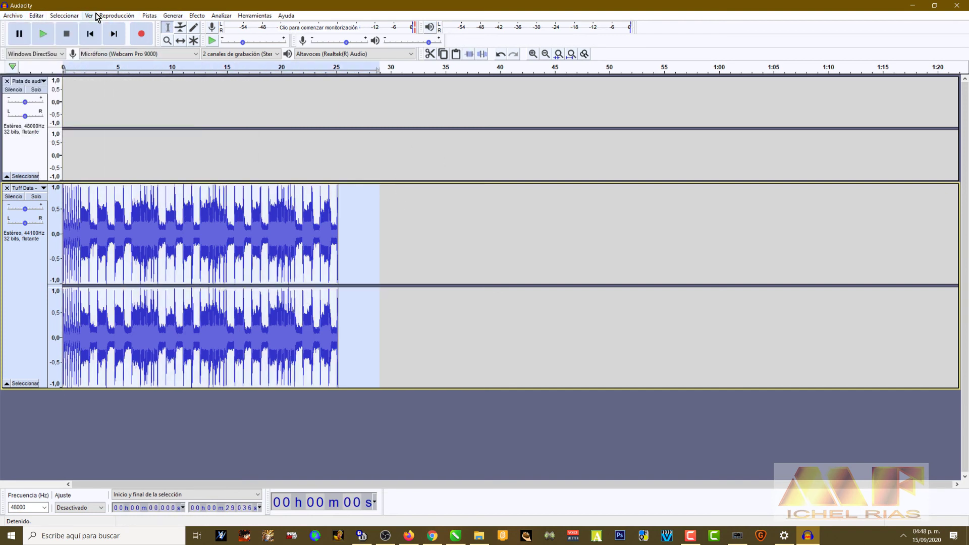
click(173, 16)
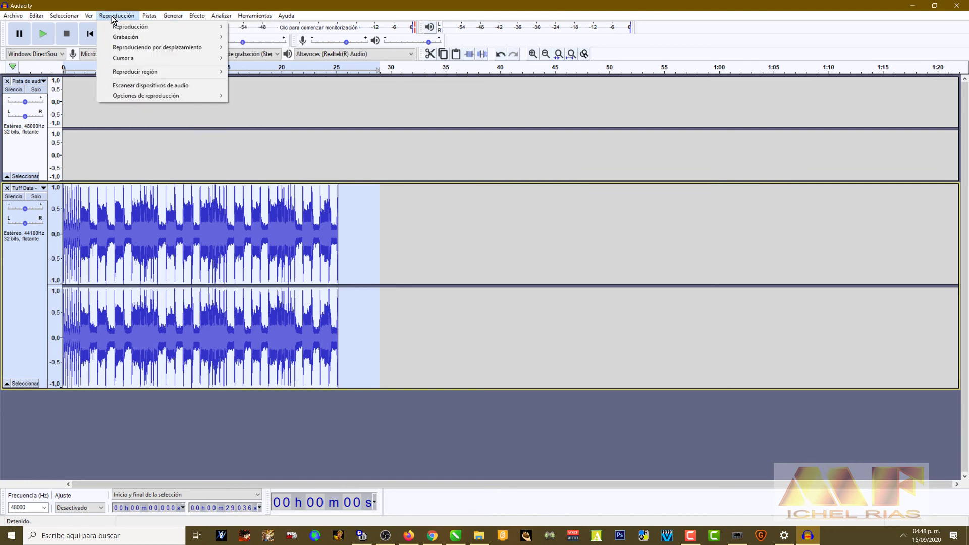
mouse_move(192, 20)
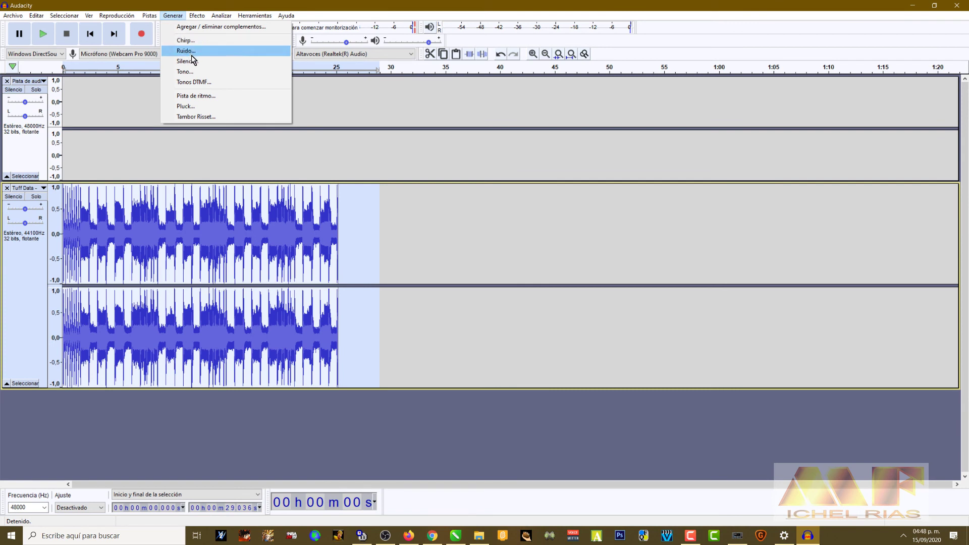
click(218, 42)
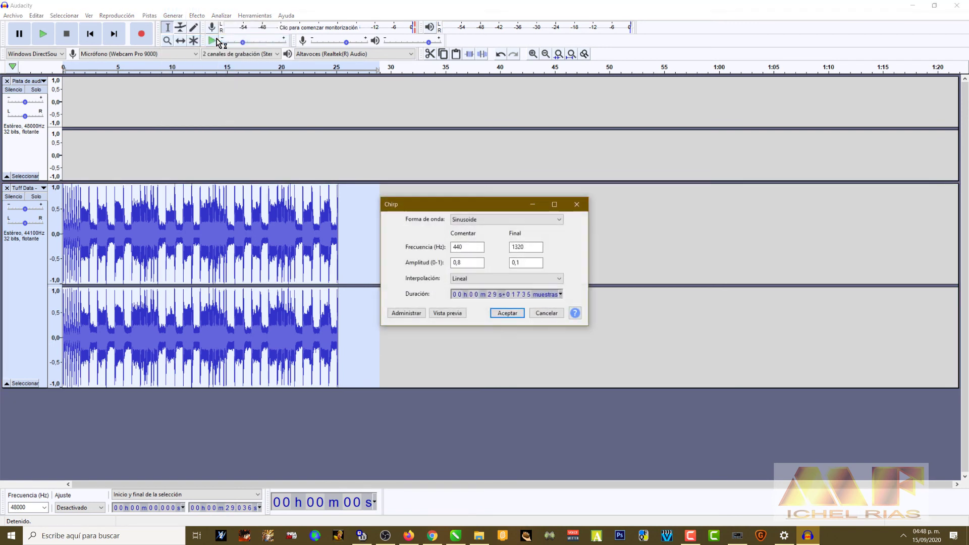
click(451, 313)
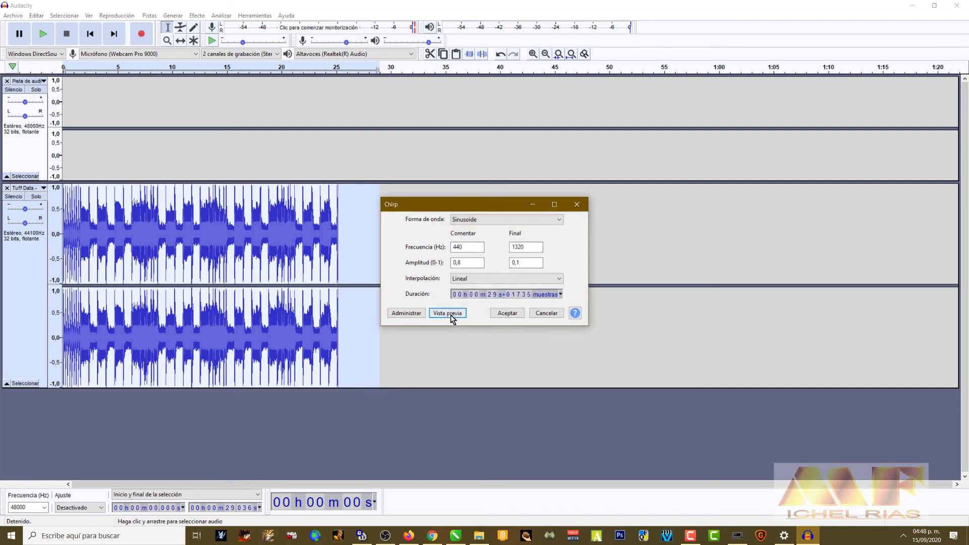
click(507, 314)
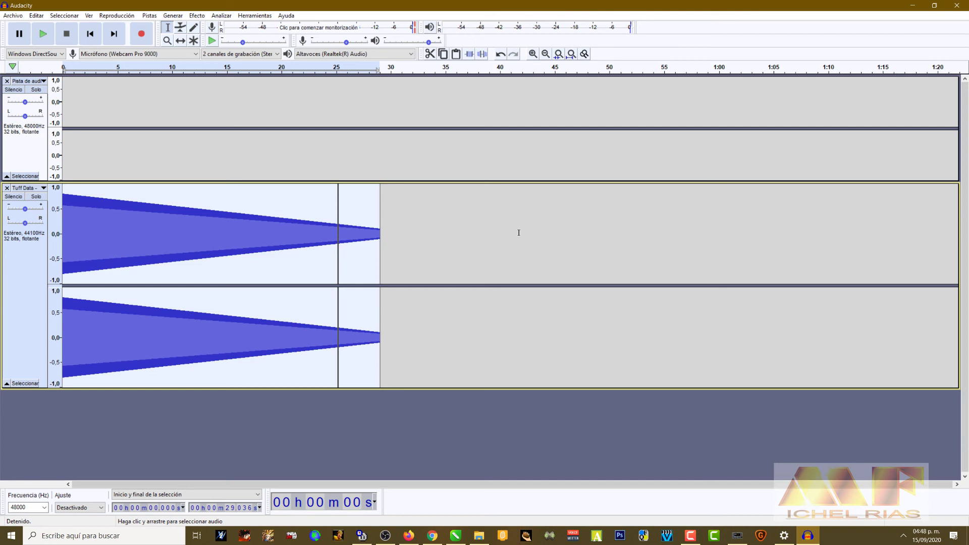
Play the start of the generated chirp, stop playback and undo the chirp generation.
click(173, 16)
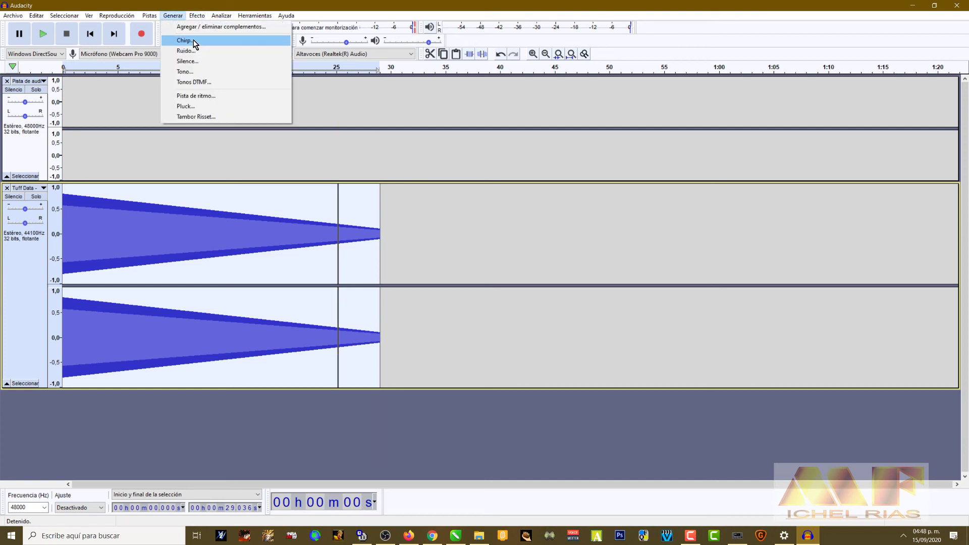
click(138, 166)
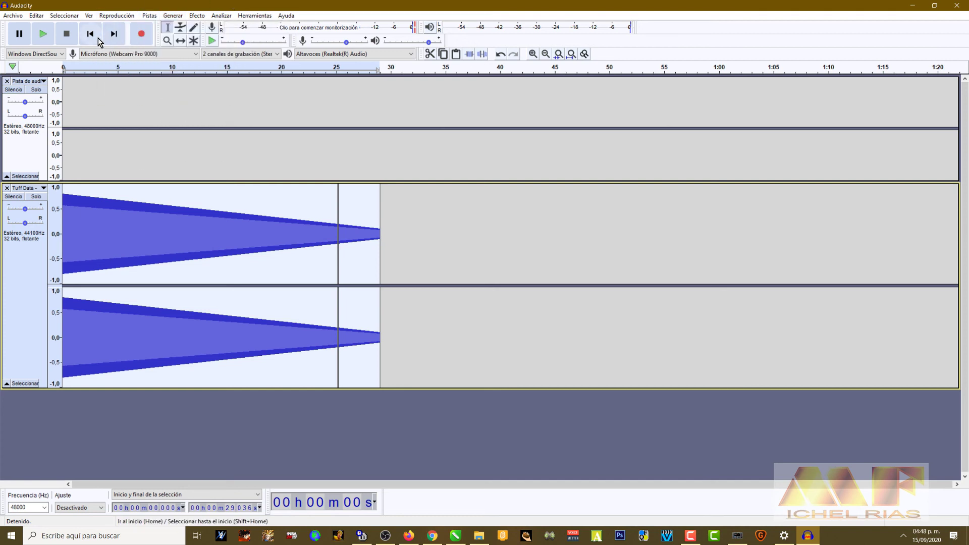
click(90, 33)
click(43, 34)
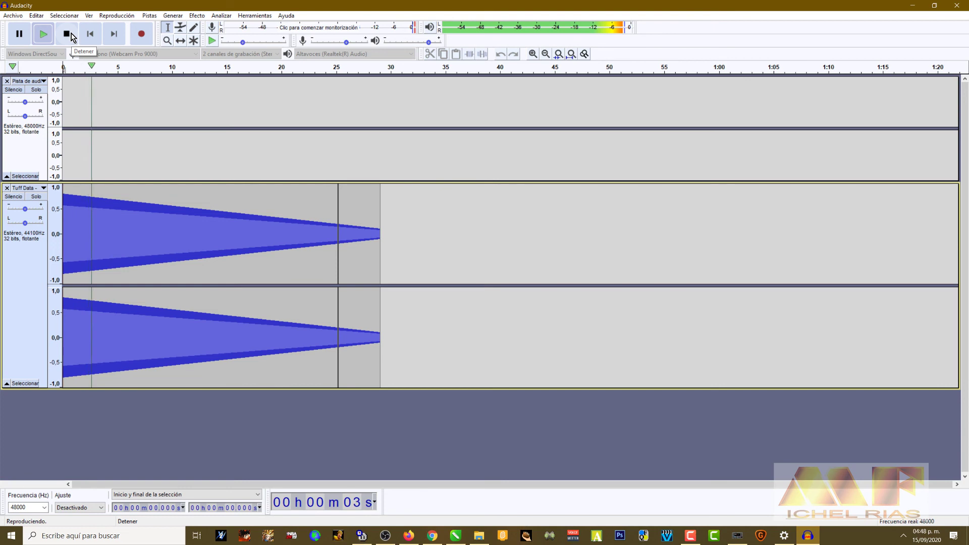
click(69, 35)
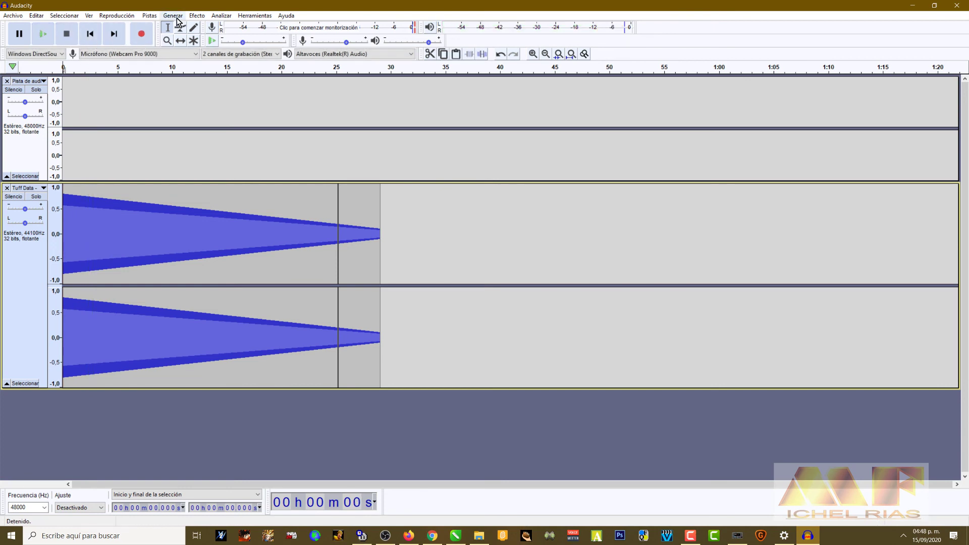
key(ctrl+z)
click(173, 16)
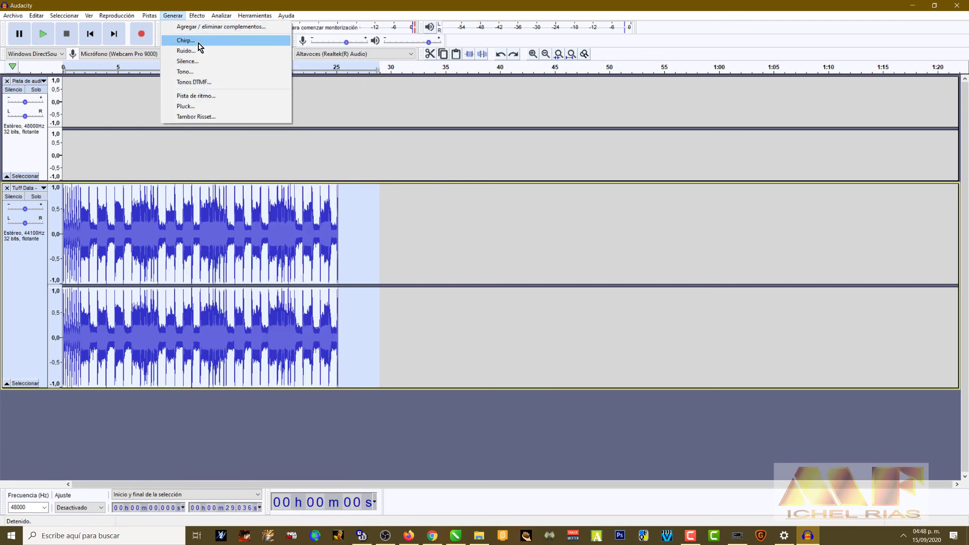
click(197, 16)
click(197, 16)
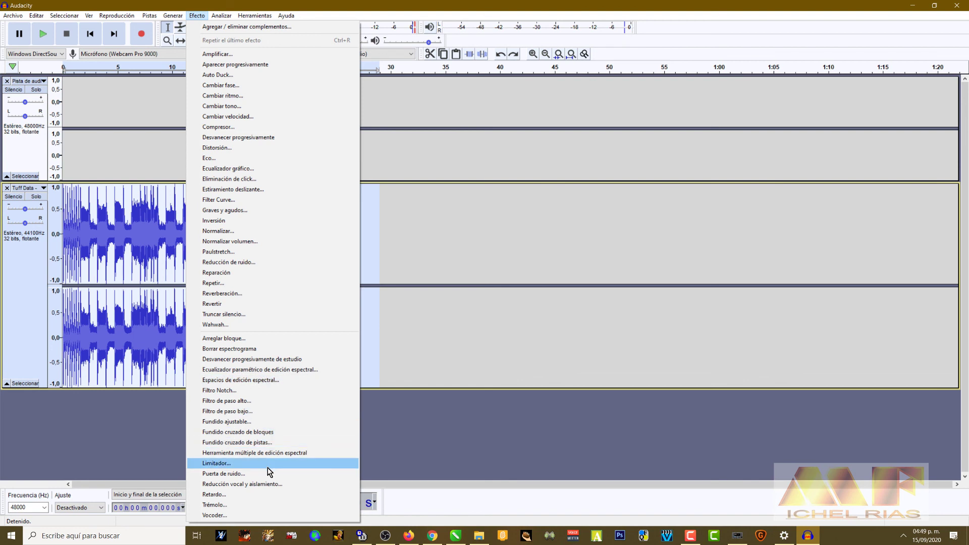
click(535, 207)
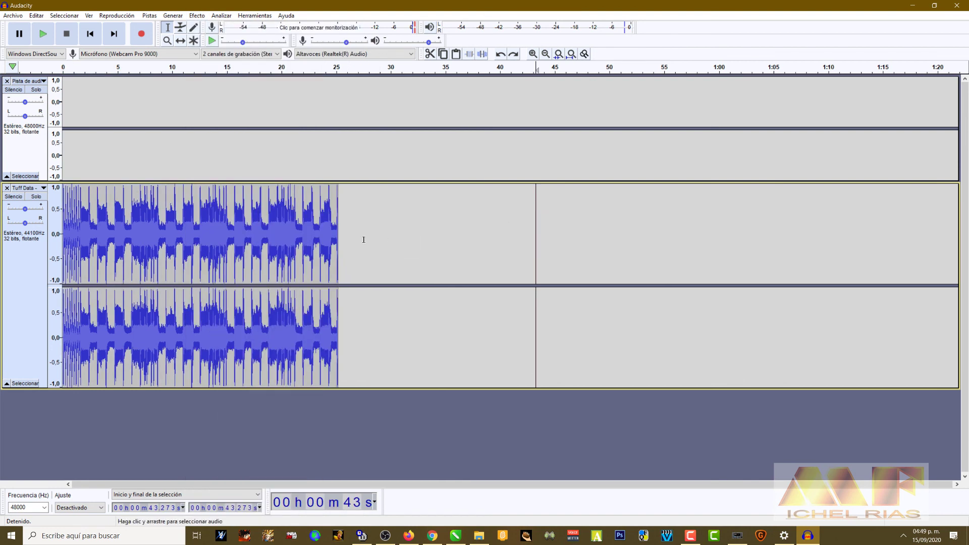
Select the music track's first 27.5 seconds, preview and apply Normalizar volumen with volumen percibido at -23,0 LUFS, and undo the normalization.
drag(362, 239, 6, 277)
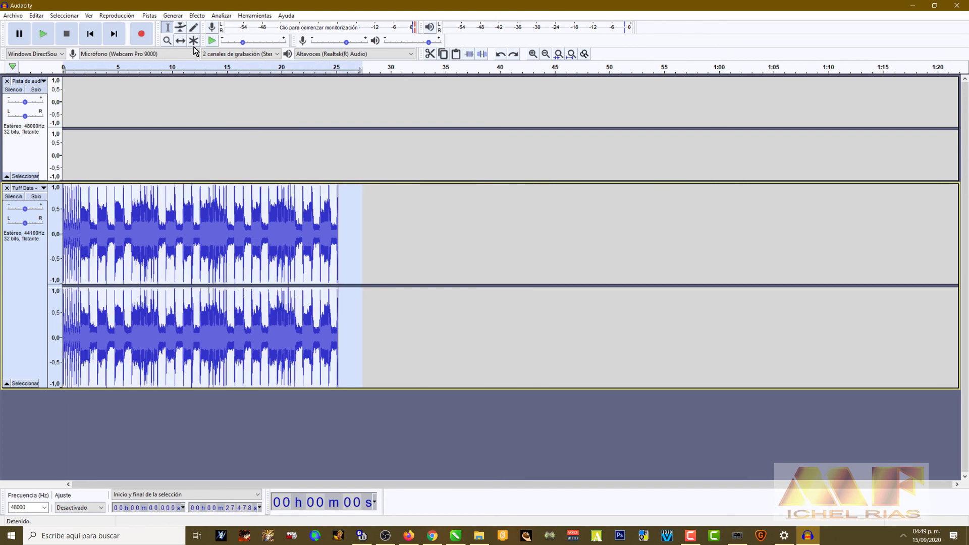
click(197, 15)
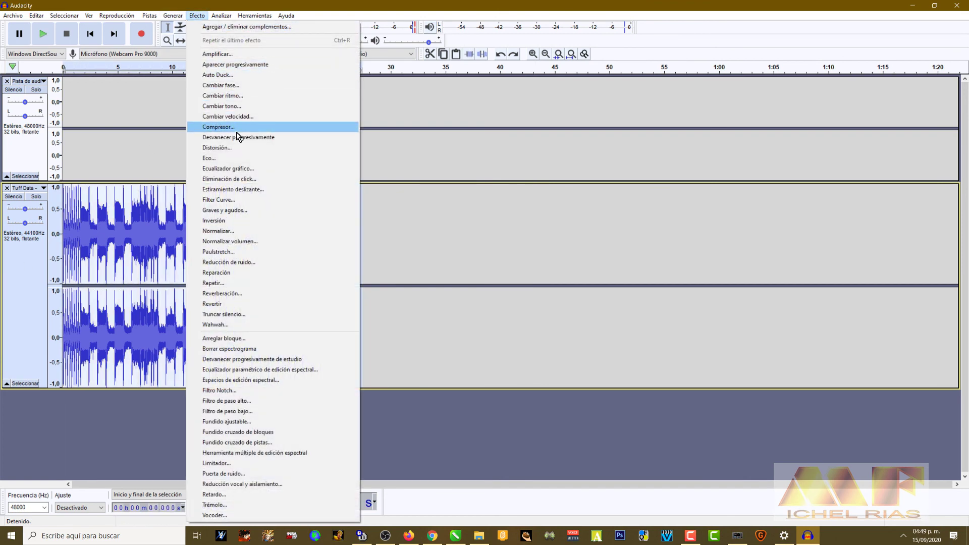
click(241, 244)
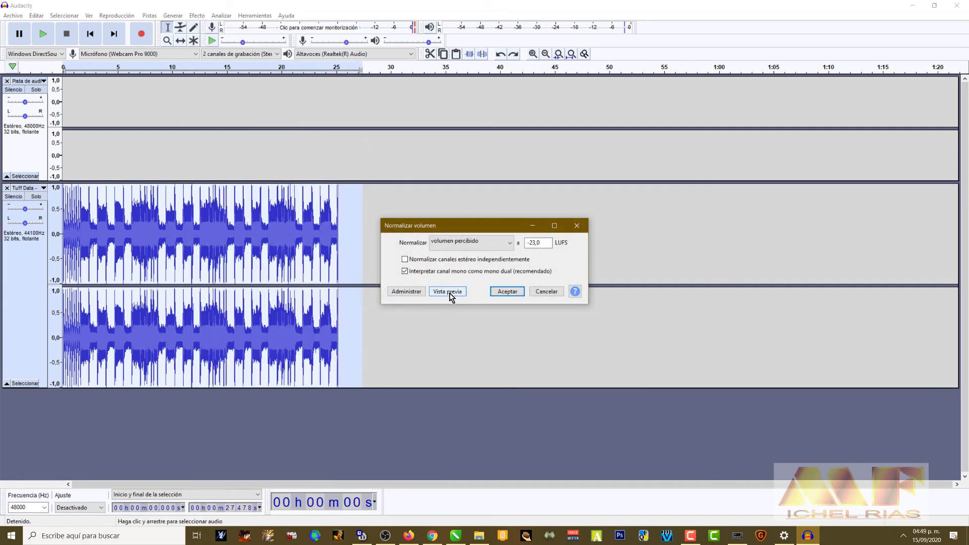
click(448, 292)
click(512, 294)
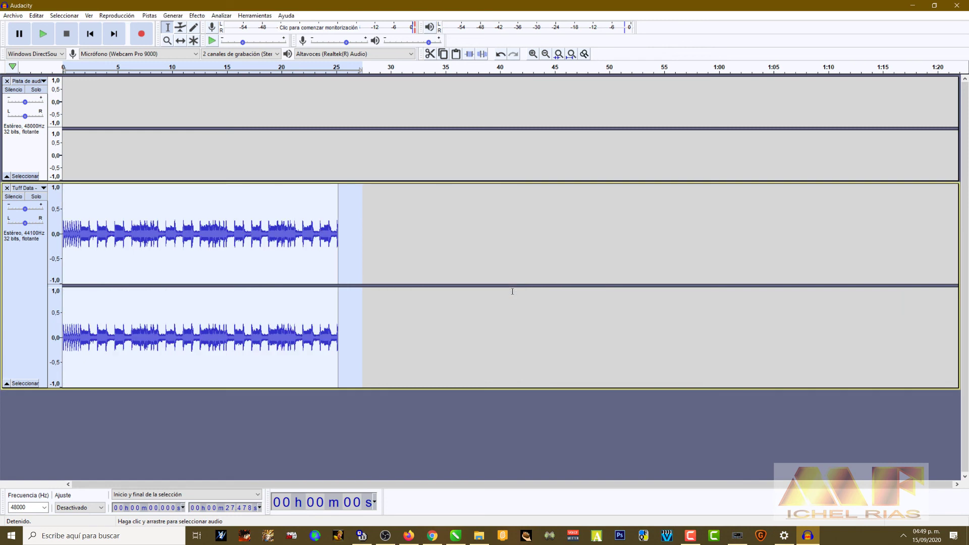
key(ctrl+z)
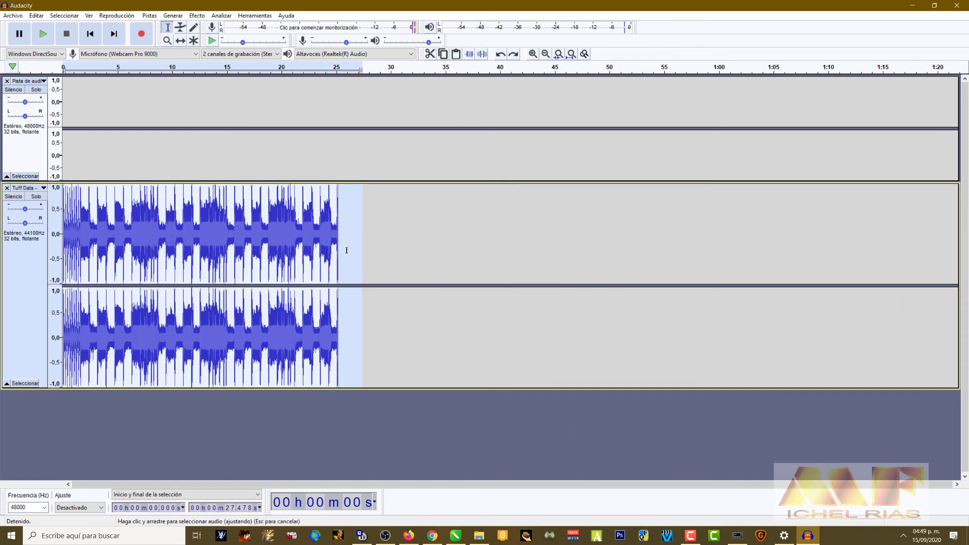
drag(366, 238, 61, 237)
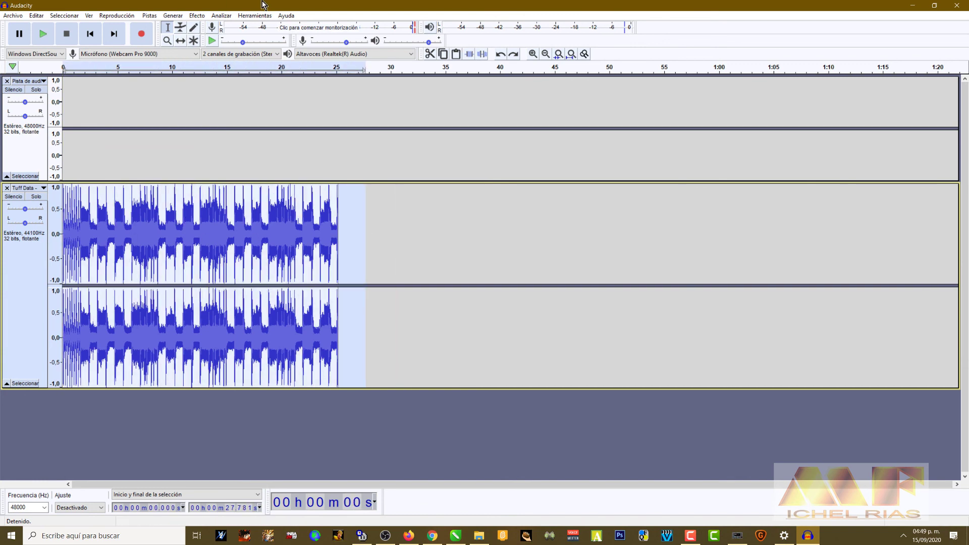
click(197, 15)
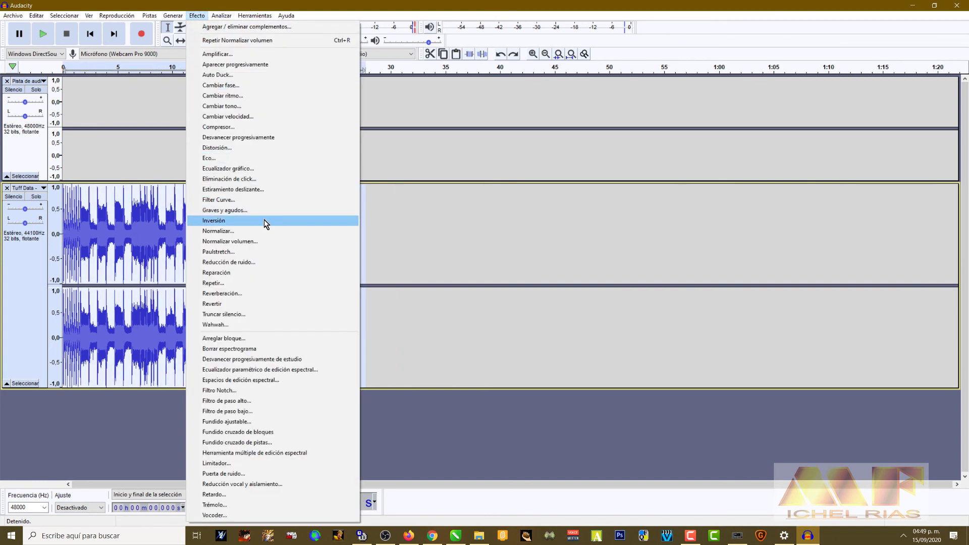
click(240, 231)
click(547, 291)
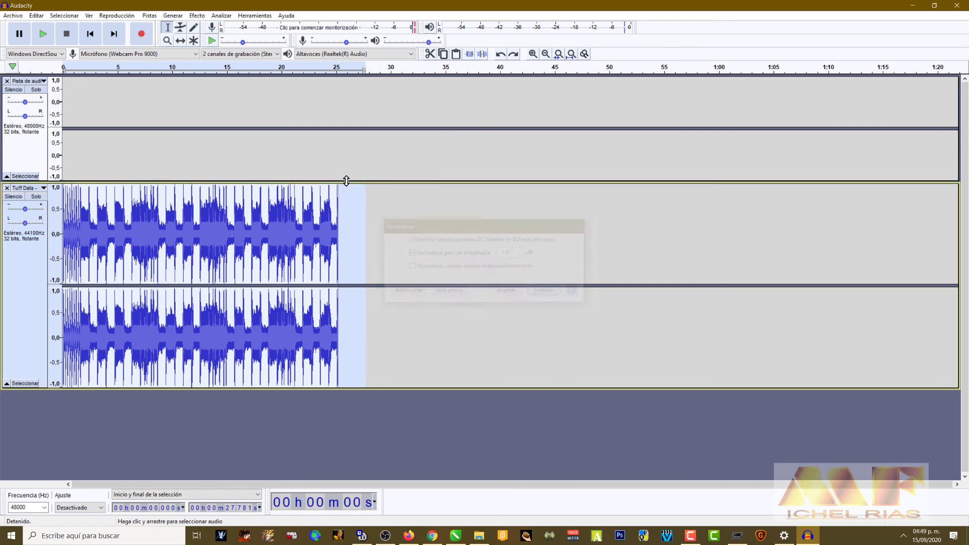
Normalize the volume of the selected music to RMS at -20,0 dB with Normalizar volumen.
click(197, 15)
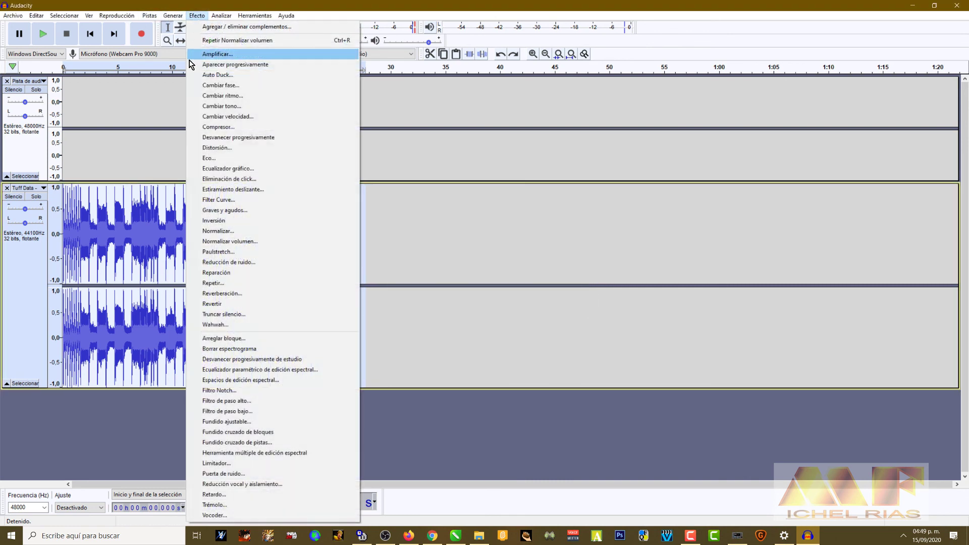
click(243, 246)
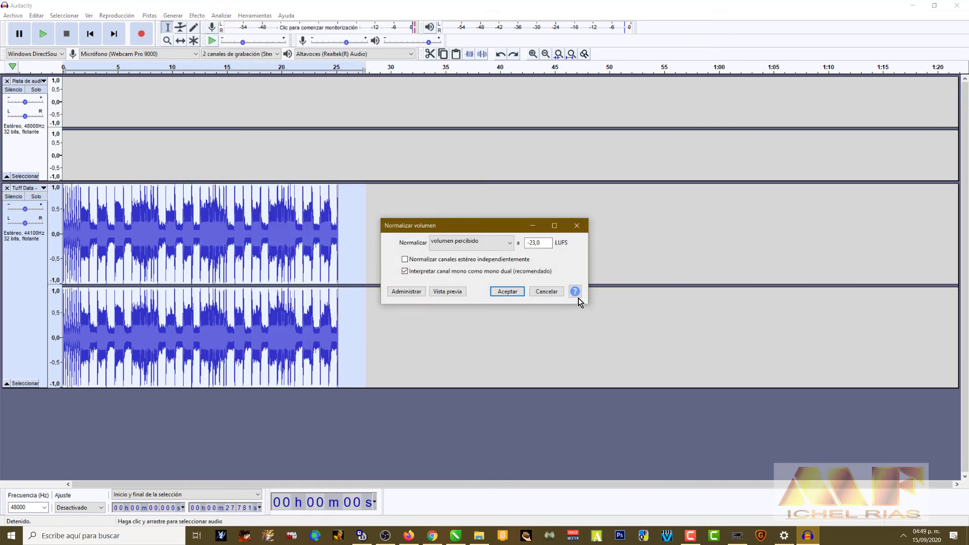
click(495, 250)
click(453, 266)
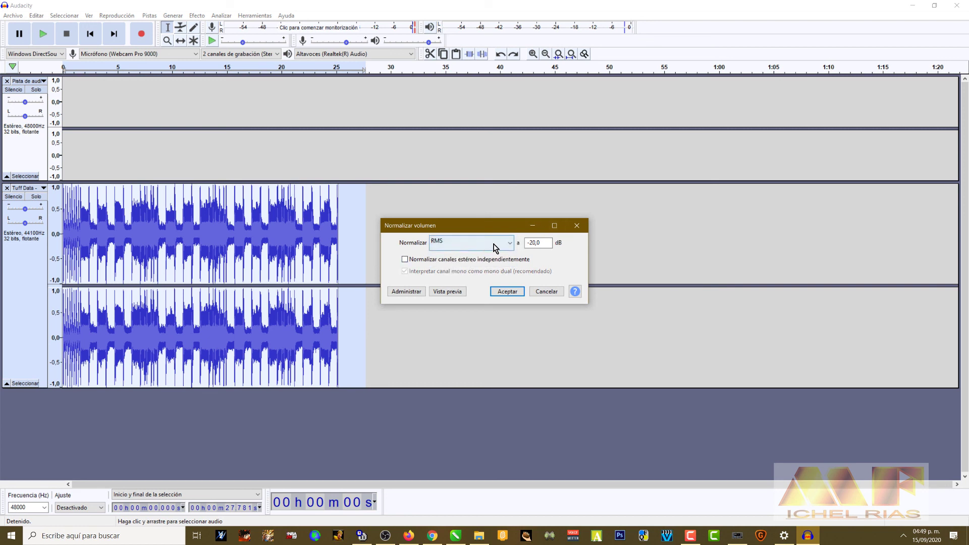
click(457, 246)
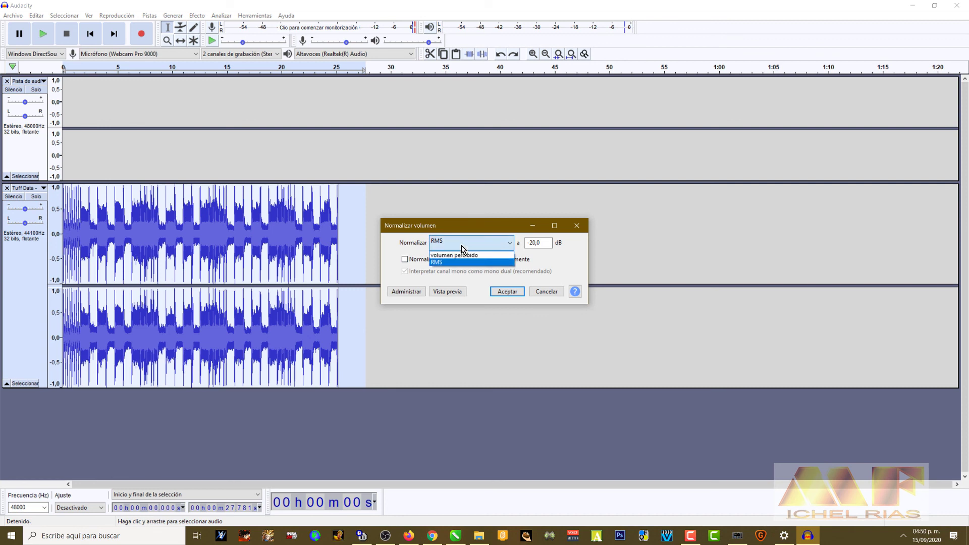
click(431, 248)
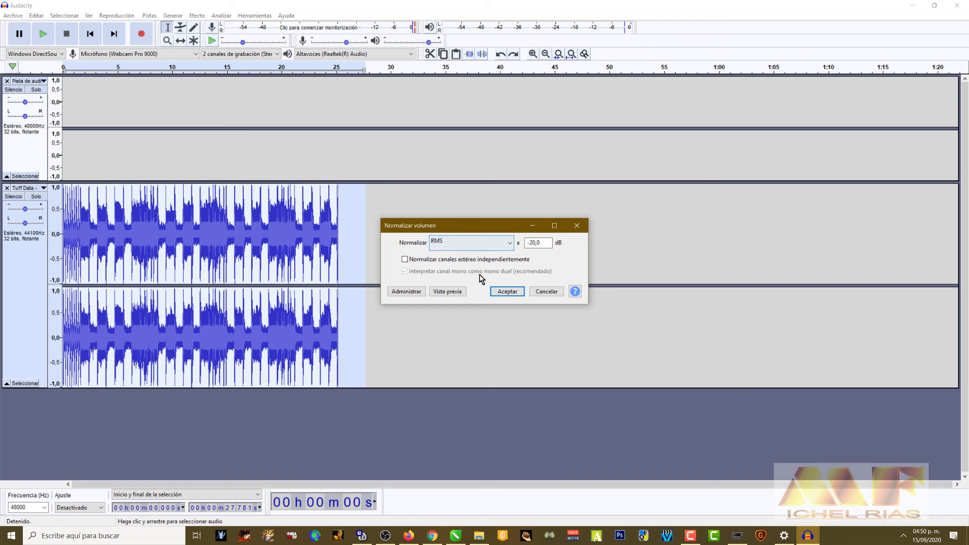
click(448, 262)
click(507, 293)
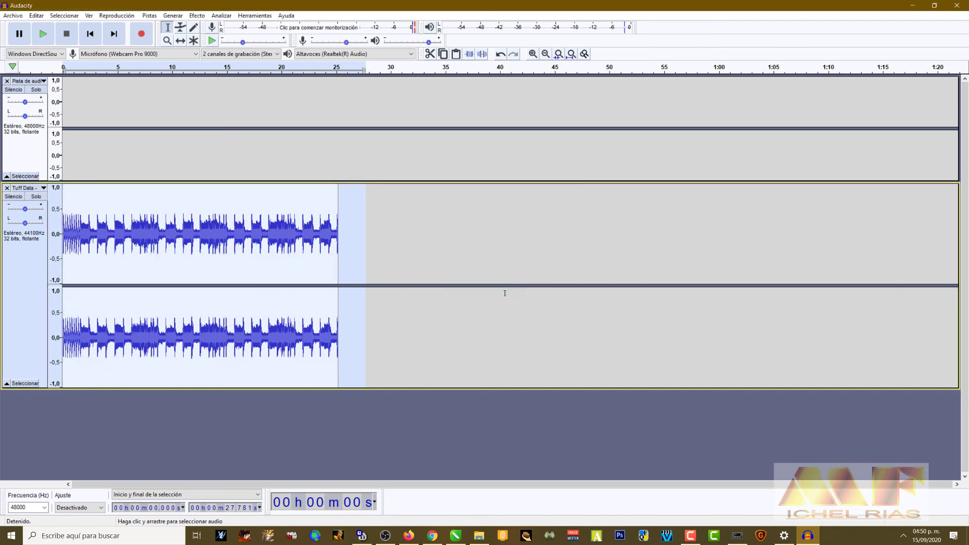
Play the first seconds of the volume-normalized music and stop playback.
click(44, 36)
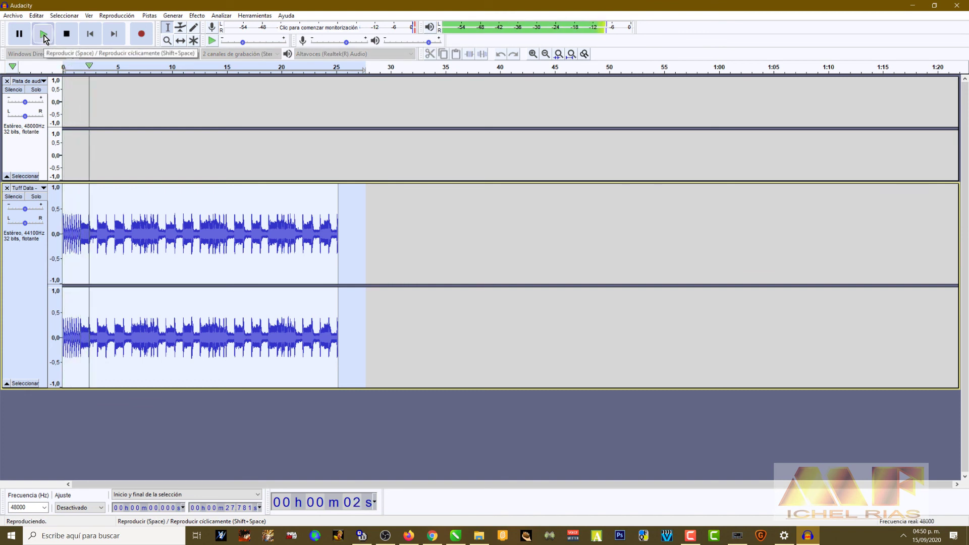
click(66, 34)
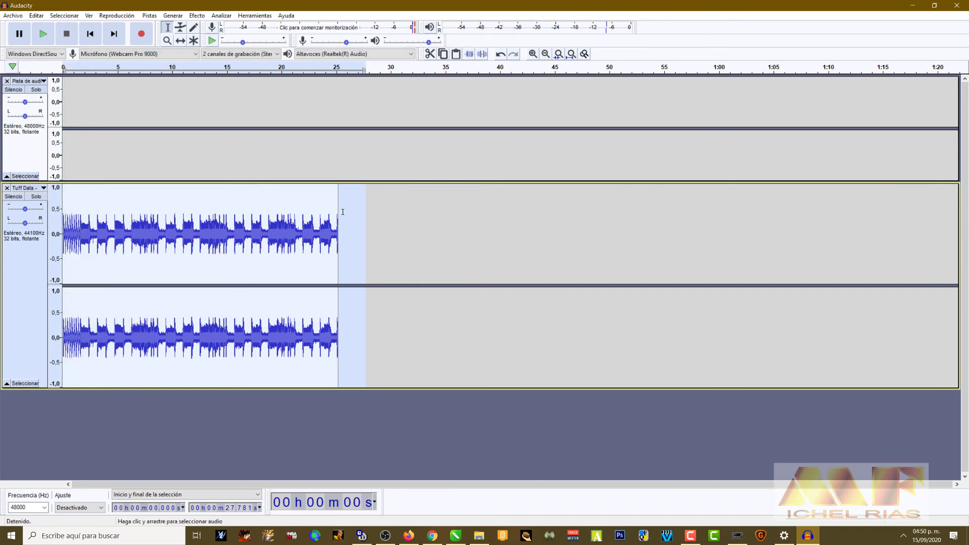
Inspect the music waveform up close around 18.13 seconds, and return the cursor to the project start.
shift+click(355, 227)
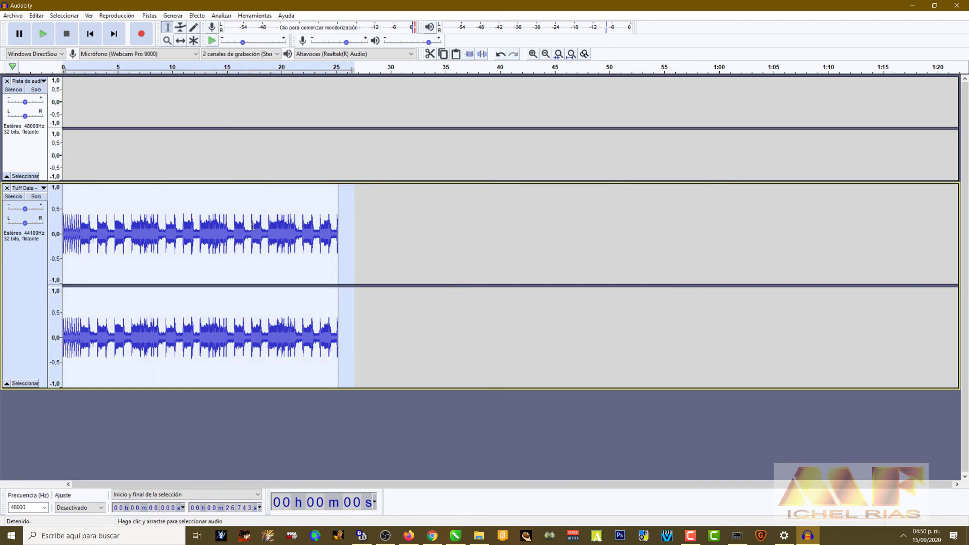
ctrl+scroll(253, 227, up, 8)
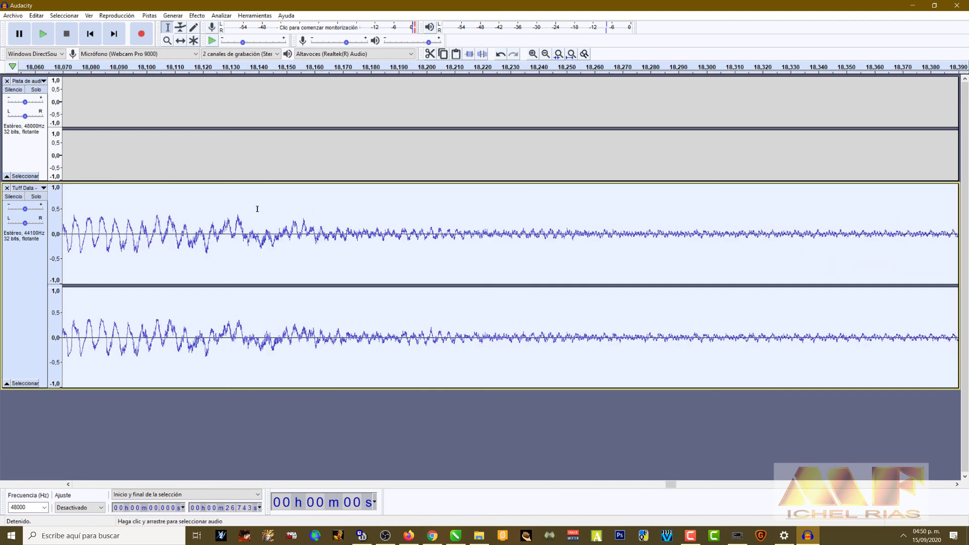
click(237, 213)
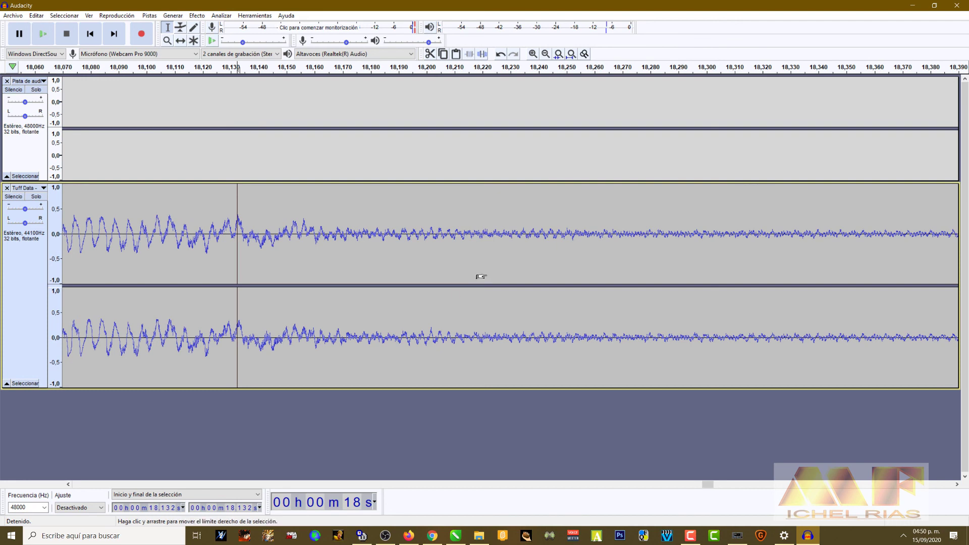
ctrl+scroll(480, 274, down, 8)
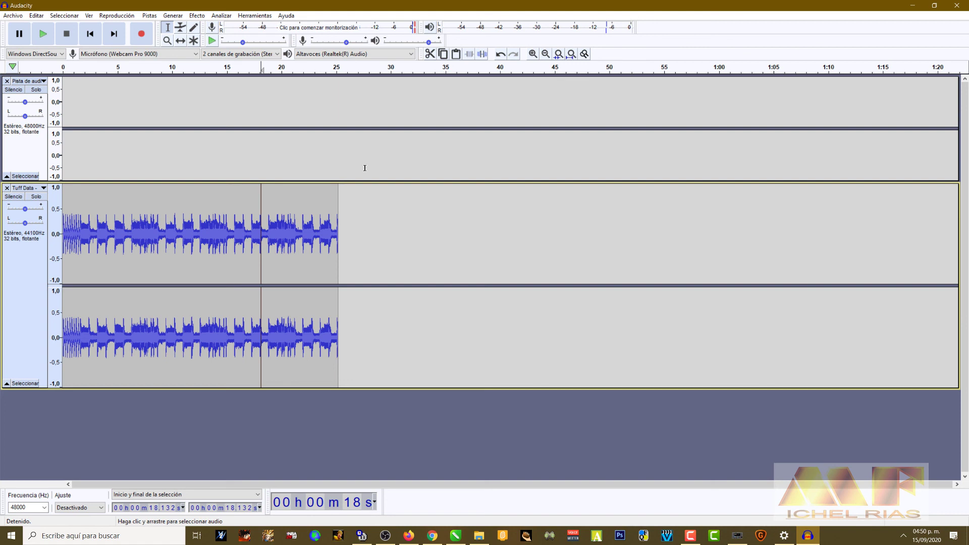
key(ctrl+a)
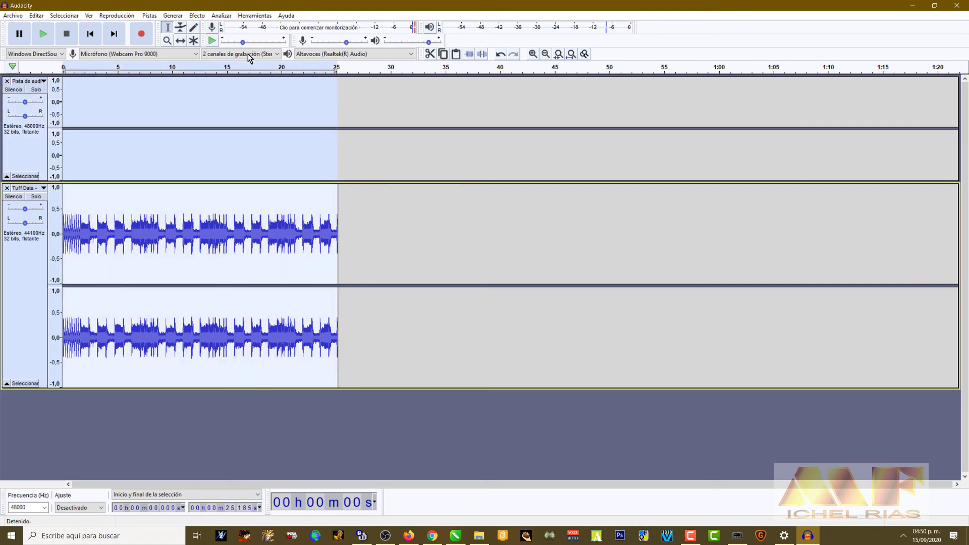
click(90, 33)
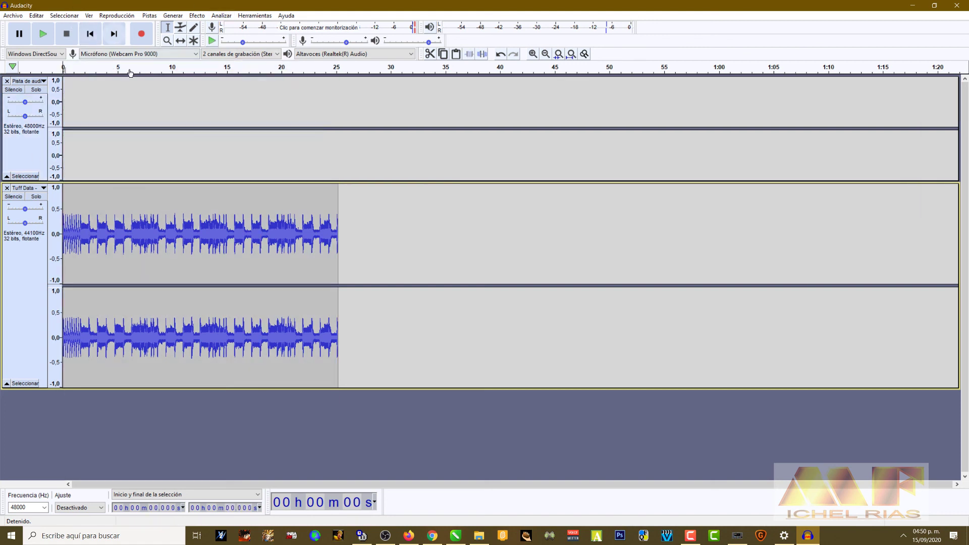
click(172, 15)
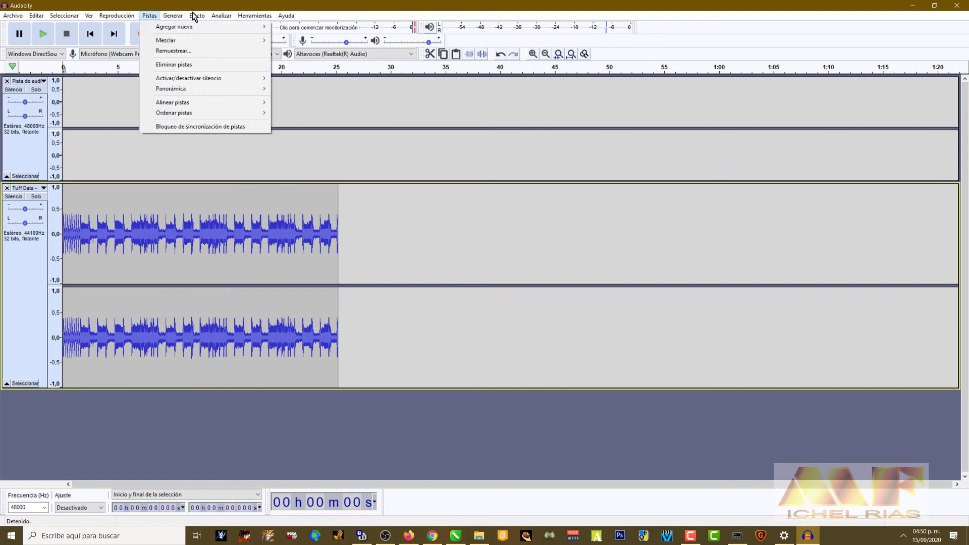
mouse_move(196, 16)
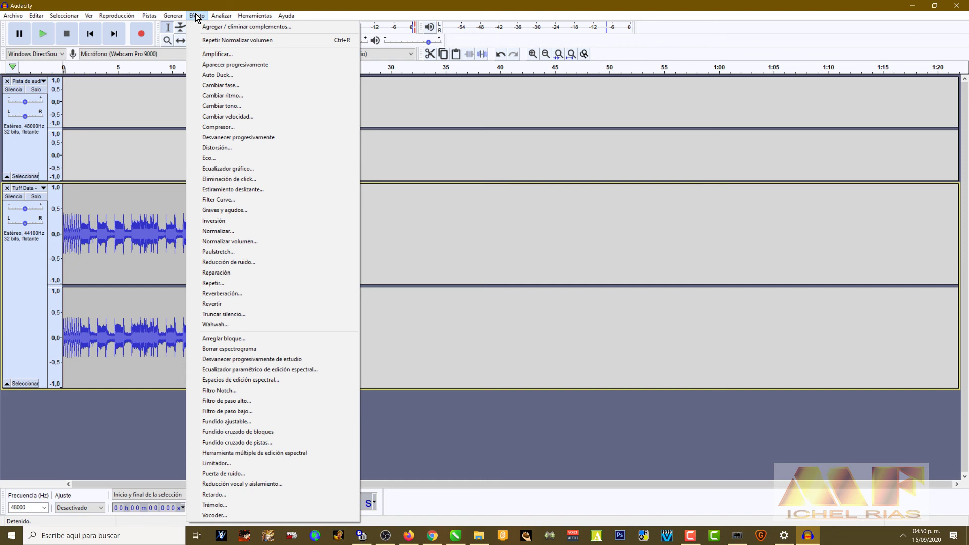
click(496, 161)
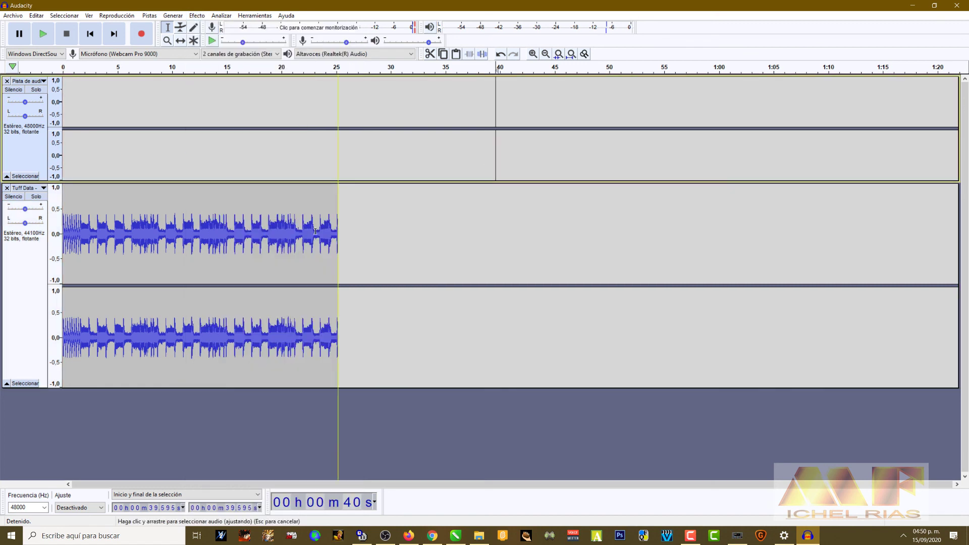
click(174, 16)
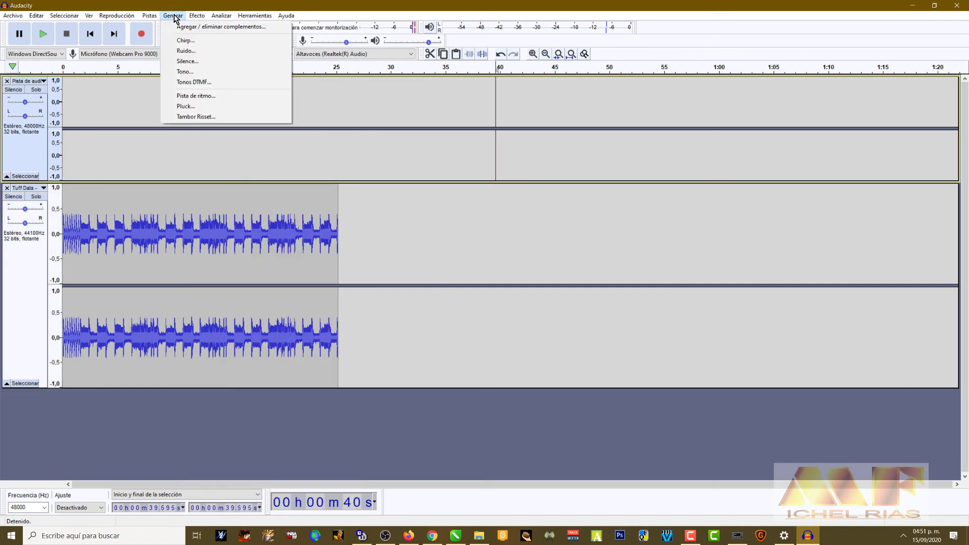
mouse_move(158, 19)
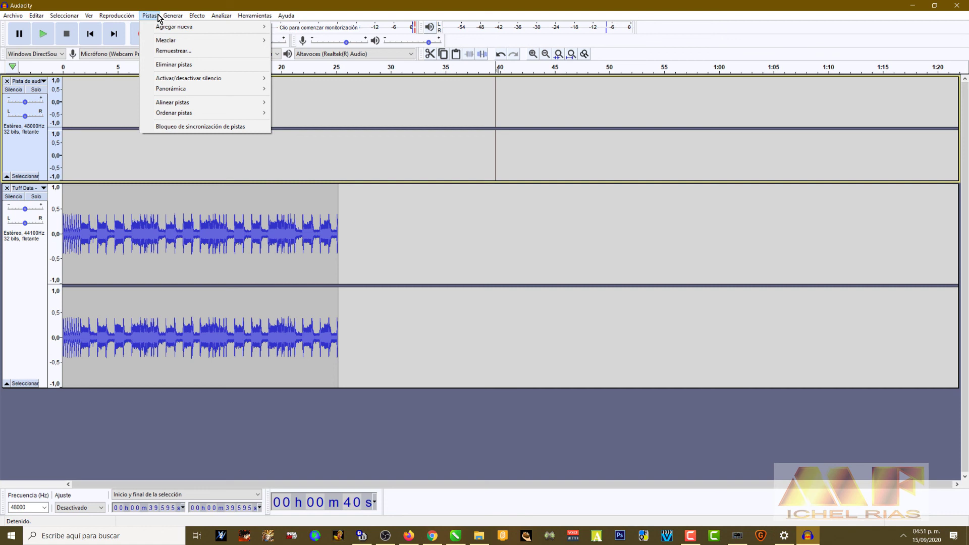
Select the whole music clip and review the available export formats without exporting.
drag(338, 265, 33, 152)
click(16, 16)
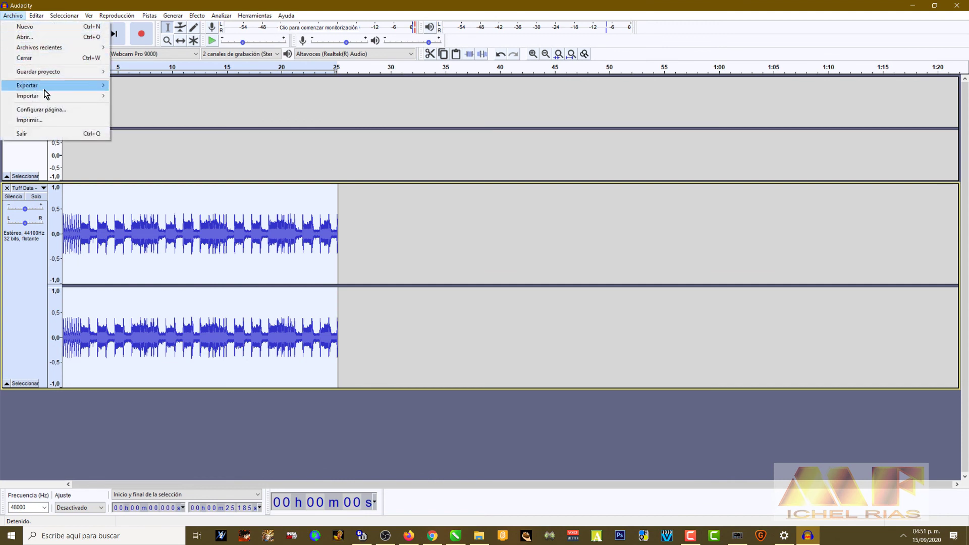
mouse_move(96, 85)
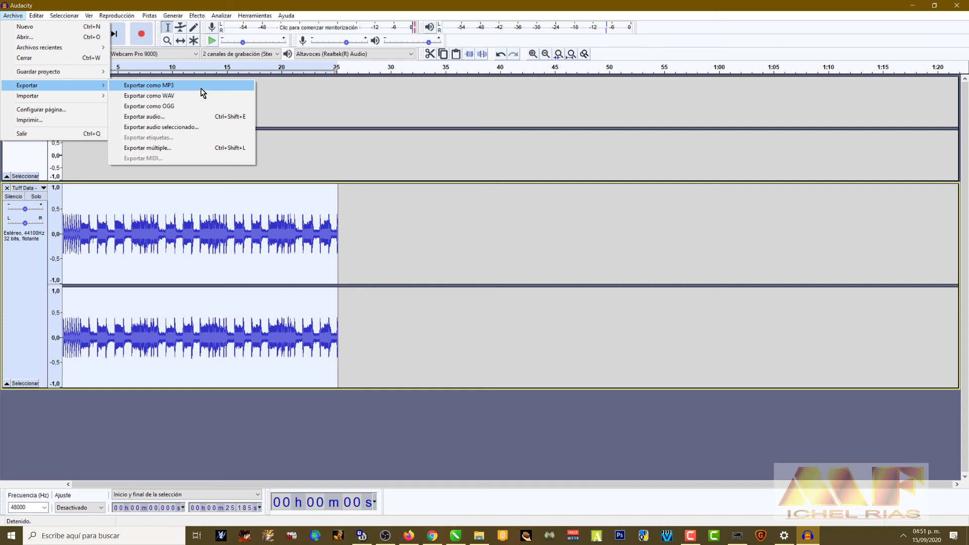
key(Escape)
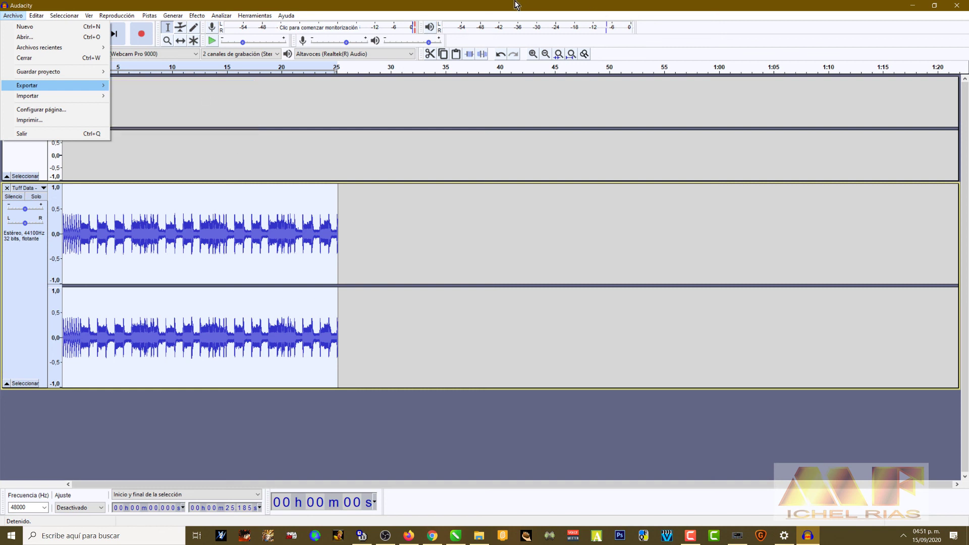
key(Escape)
click(245, 232)
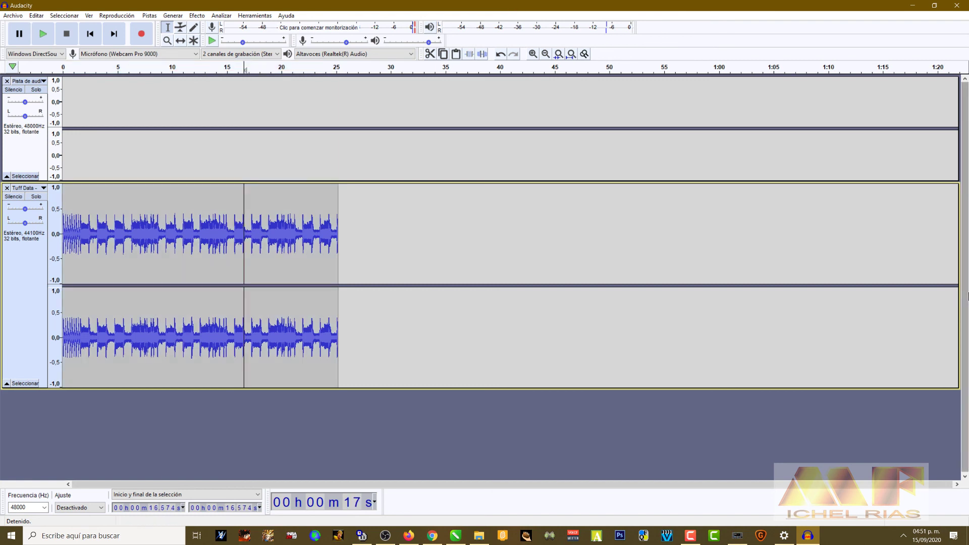
click(692, 538)
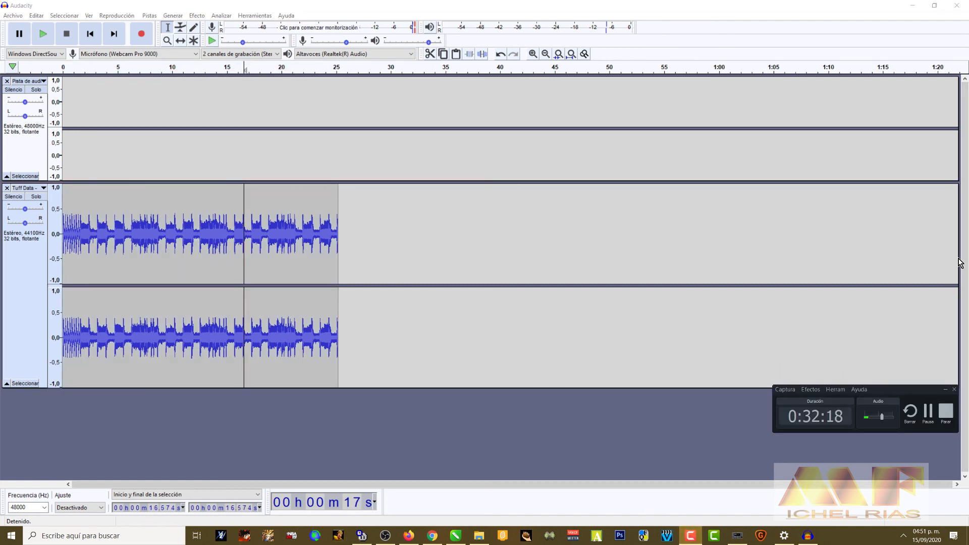